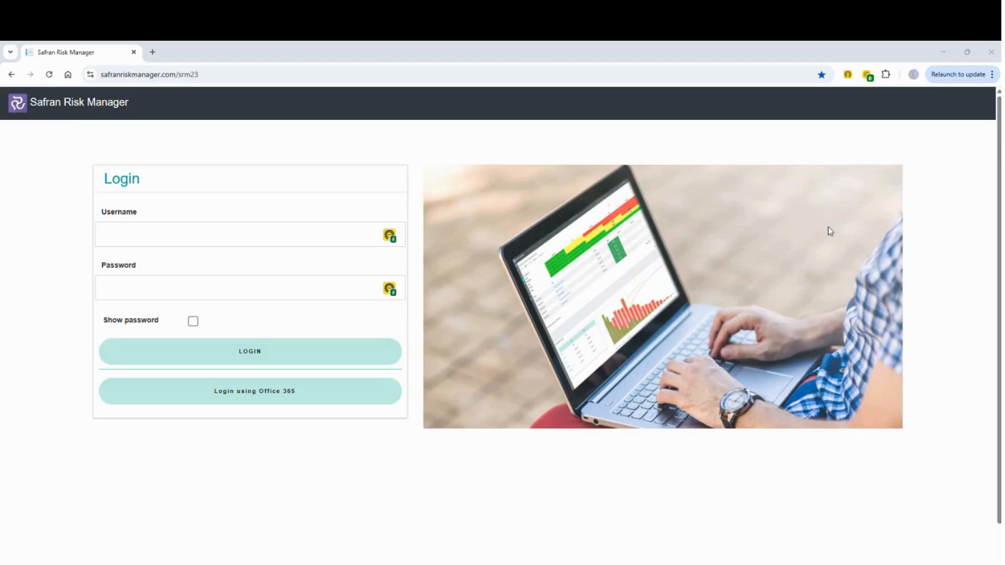
# - Log in to Safran Risk Manager with the account's username and password
pyautogui.click(207, 228)
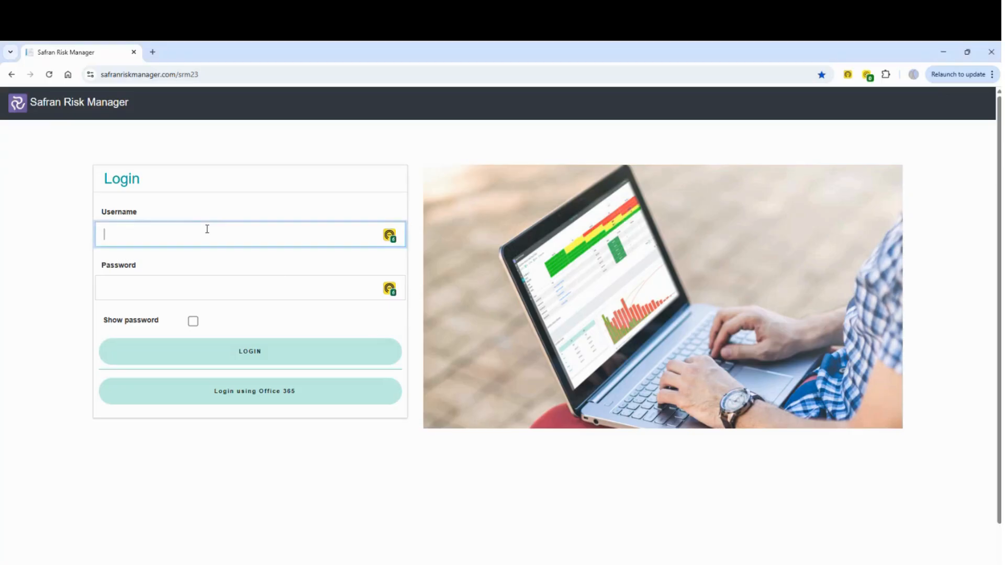
pyautogui.write('christopher')
pyautogui.press('Tab')
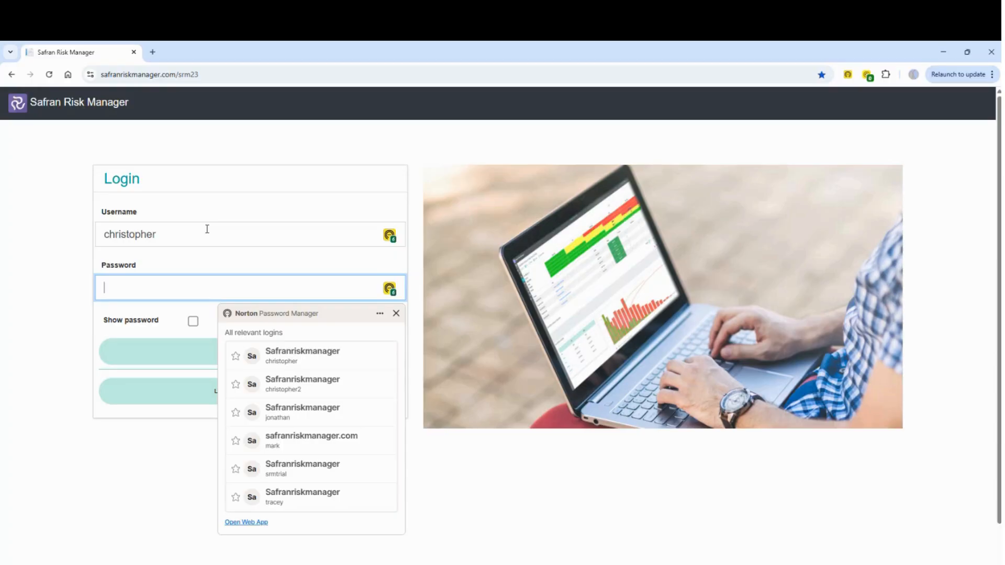
pyautogui.write('••••••••••')
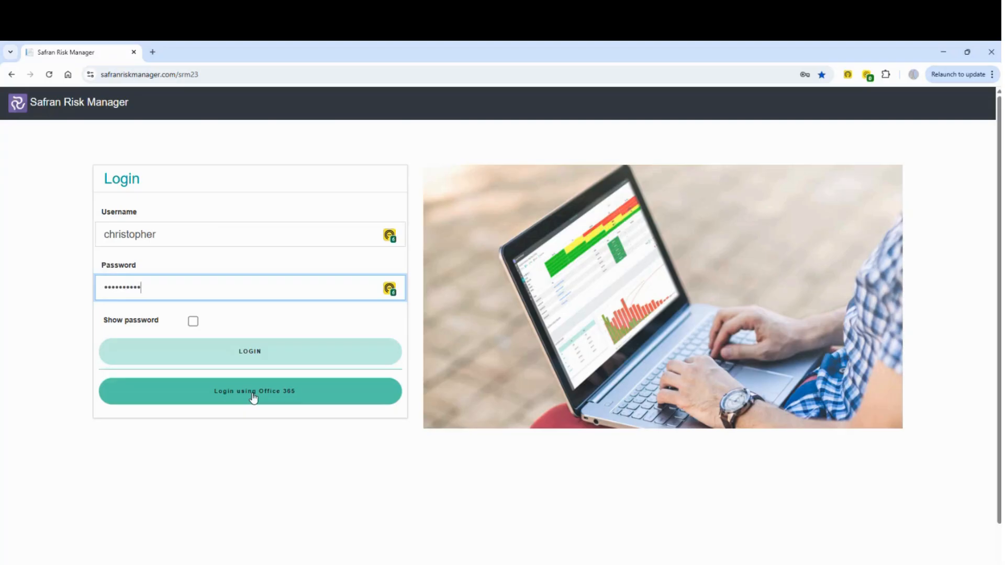
pyautogui.click(250, 365)
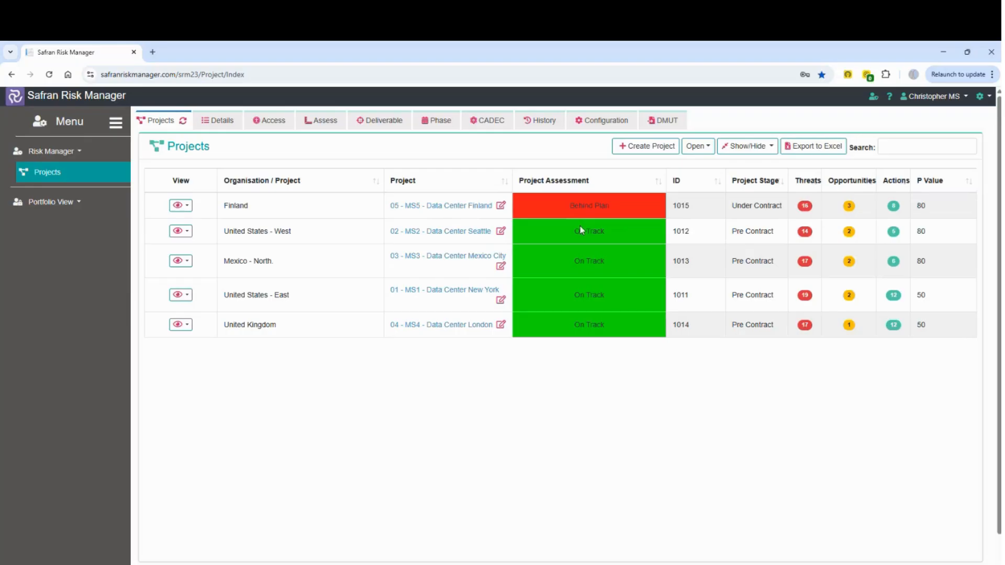
# - View the personal list of risks and the personal list of actions across projects, returning to the risks
pyautogui.click(874, 98)
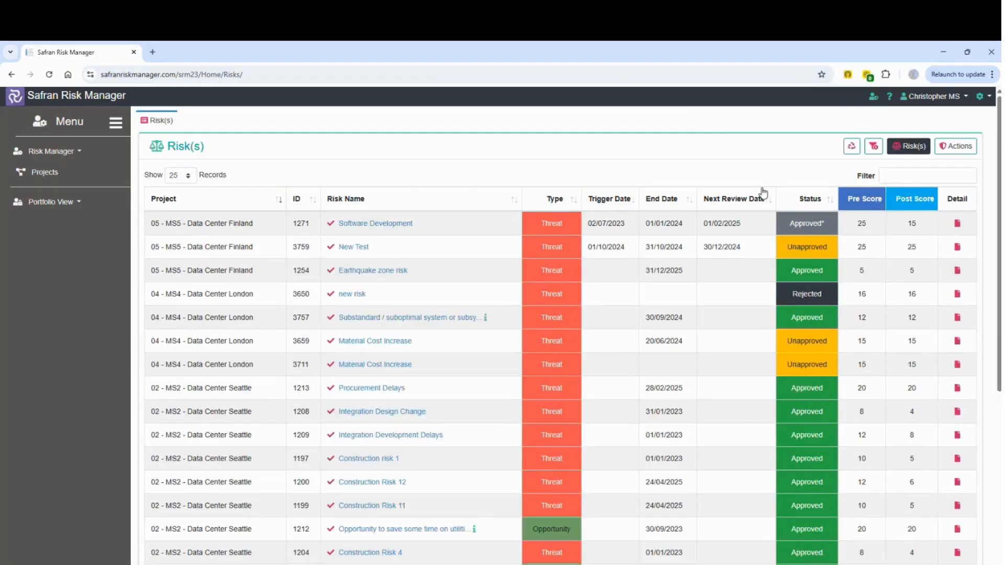
pyautogui.click(942, 148)
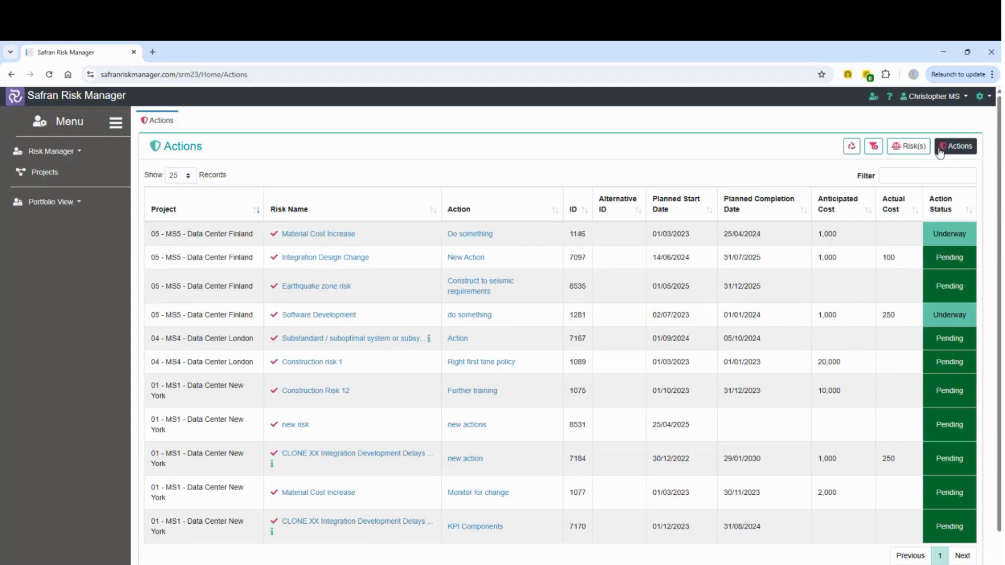
pyautogui.click(914, 149)
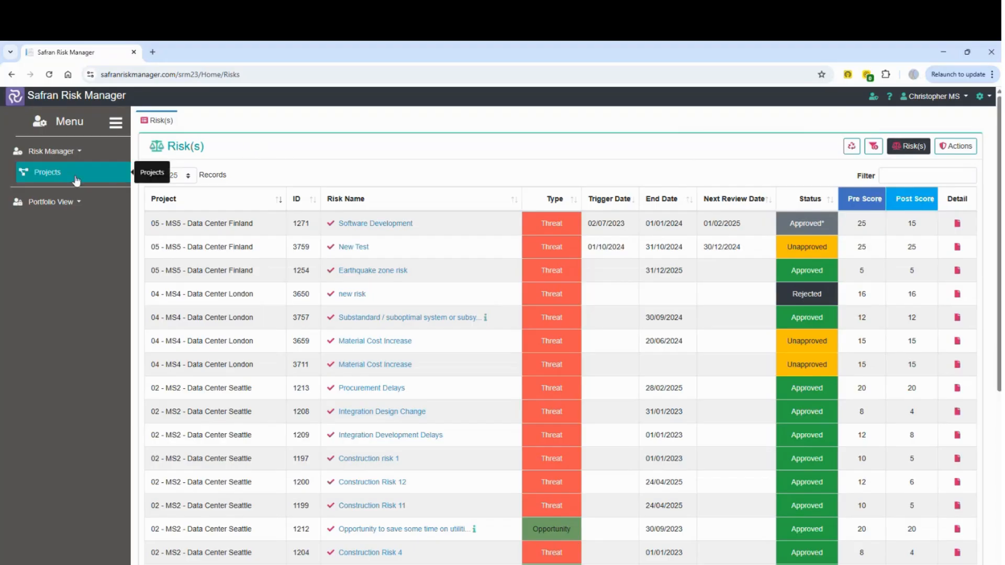
# - Open the dashboard of the 05 - MS5 - Data Center Finland project from the Projects list
pyautogui.click(59, 175)
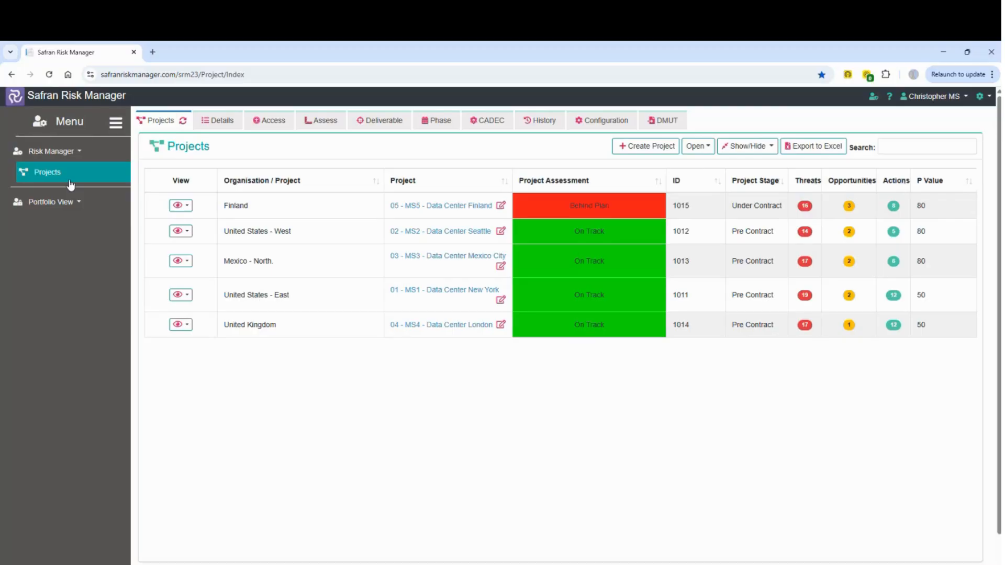
pyautogui.click(187, 207)
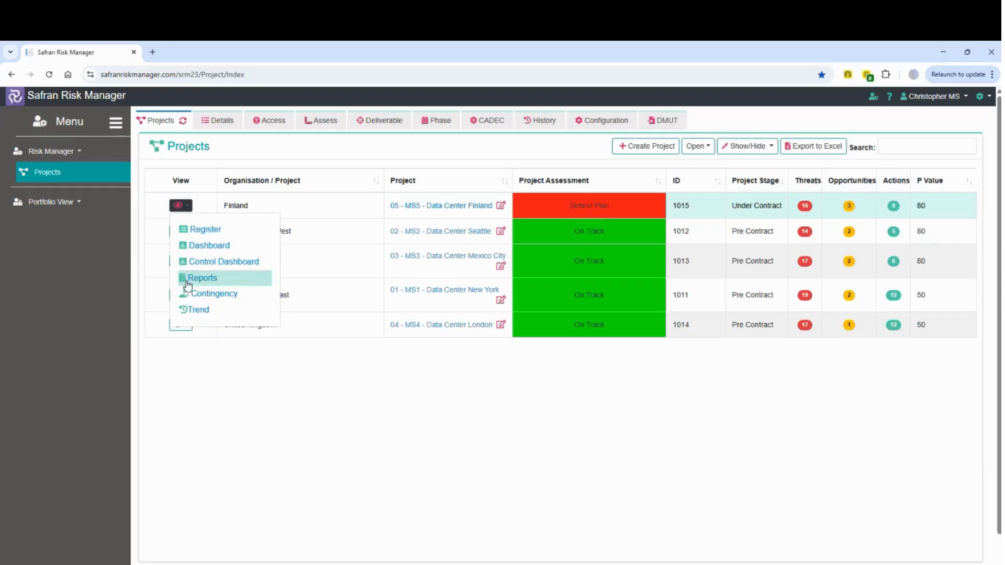
pyautogui.click(197, 246)
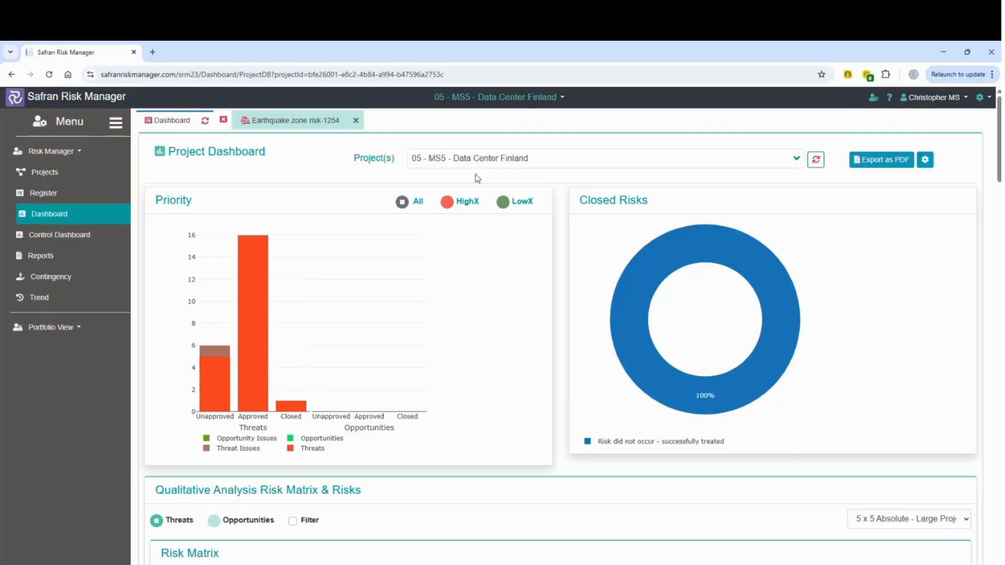
# - Add the Data Center London, Mexico City and New York projects to the project dashboard and refresh its charts
pyautogui.click(797, 159)
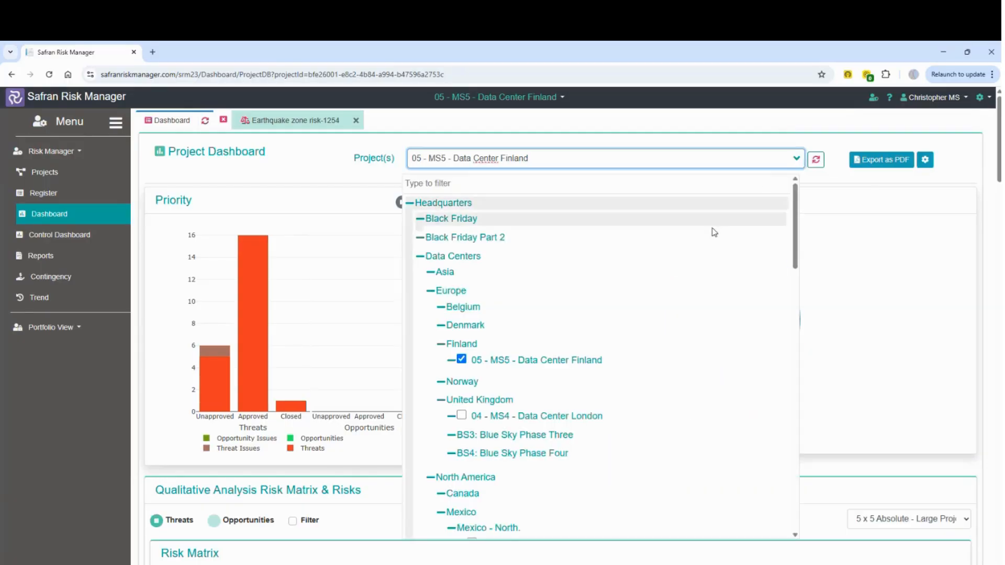
pyautogui.scroll(-2, 714, 229)
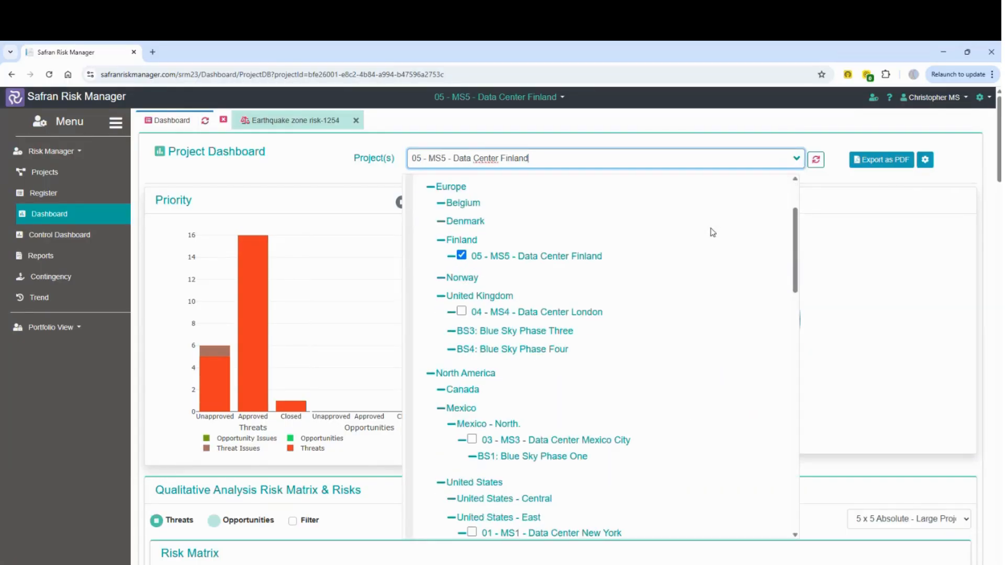
pyautogui.click(461, 311)
pyautogui.scroll(-3, 464, 311)
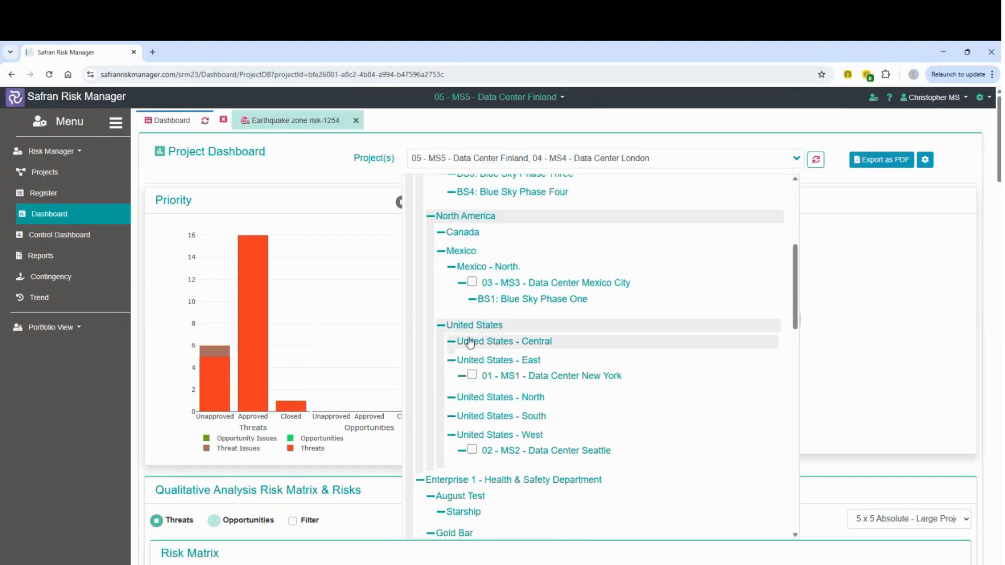
pyautogui.click(472, 282)
pyautogui.click(471, 374)
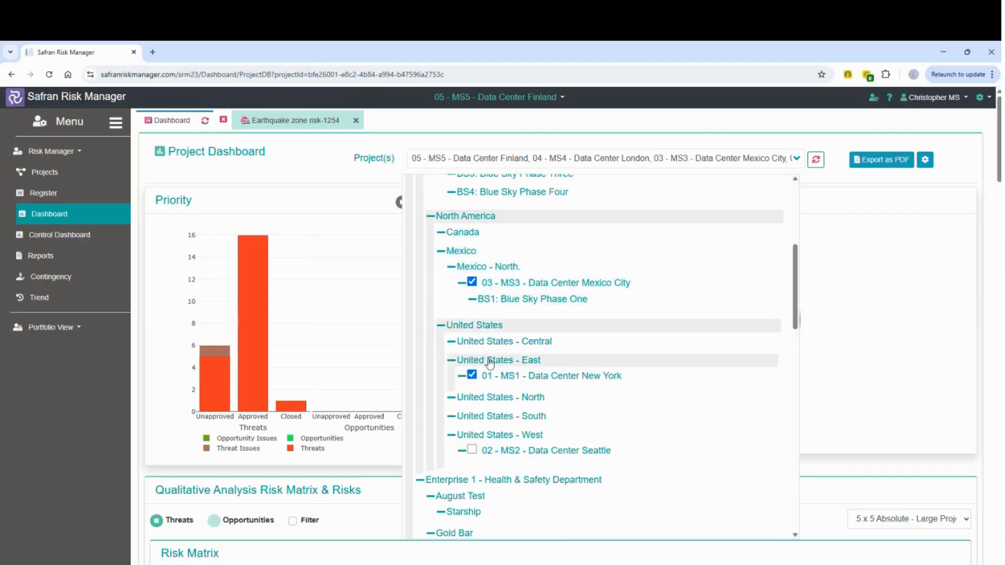
pyautogui.click(815, 160)
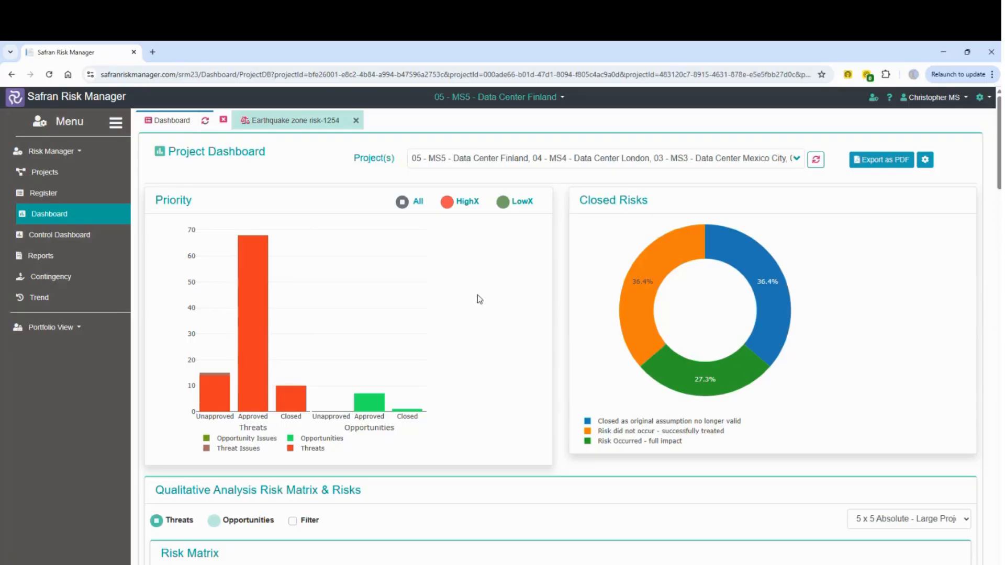
# - Reset the dashboard to the Data Center Finland project alone and examine the threat bars in the Priority chart
pyautogui.press('F5')
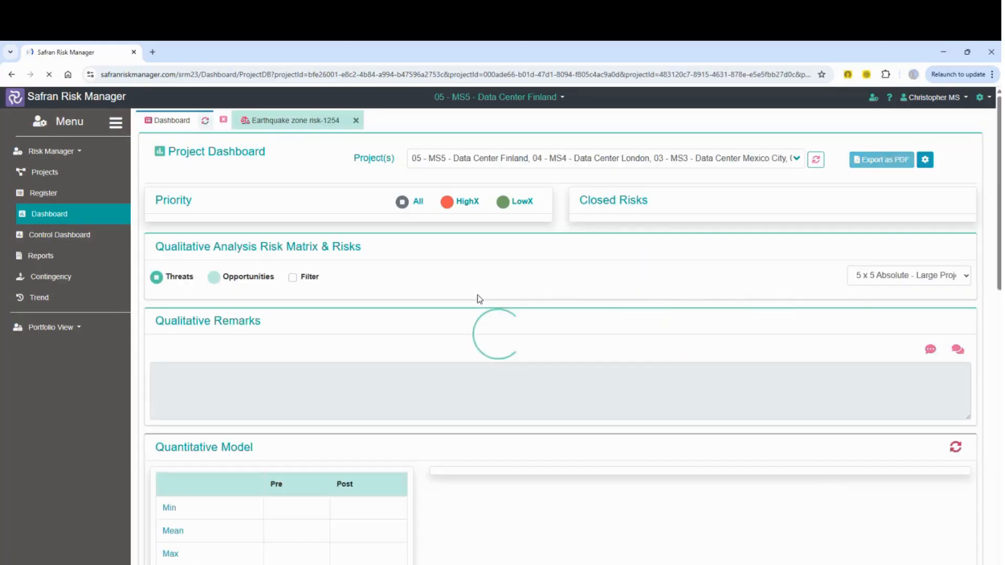
pyautogui.click(205, 120)
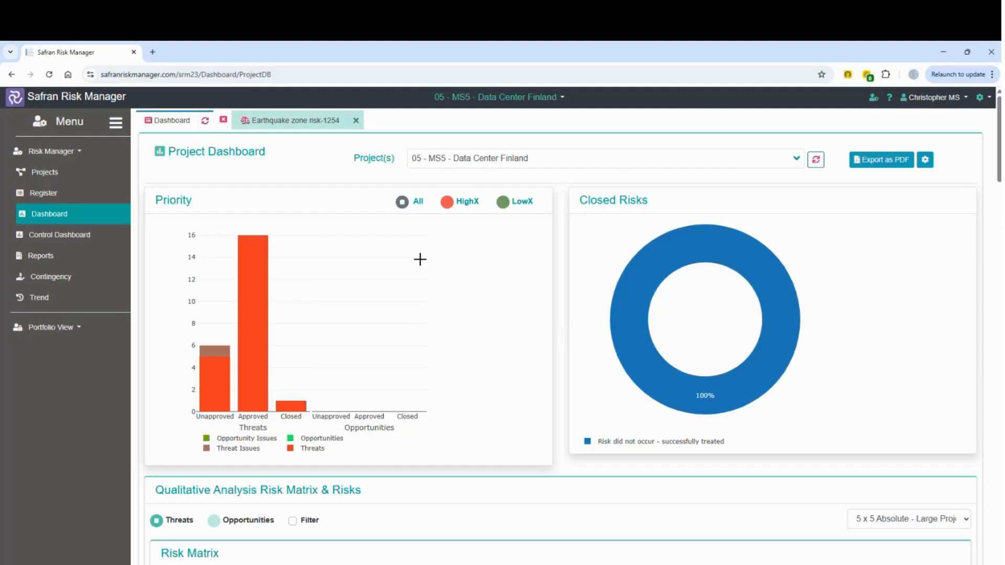
pyautogui.moveTo(643, 368)
pyautogui.moveTo(213, 333)
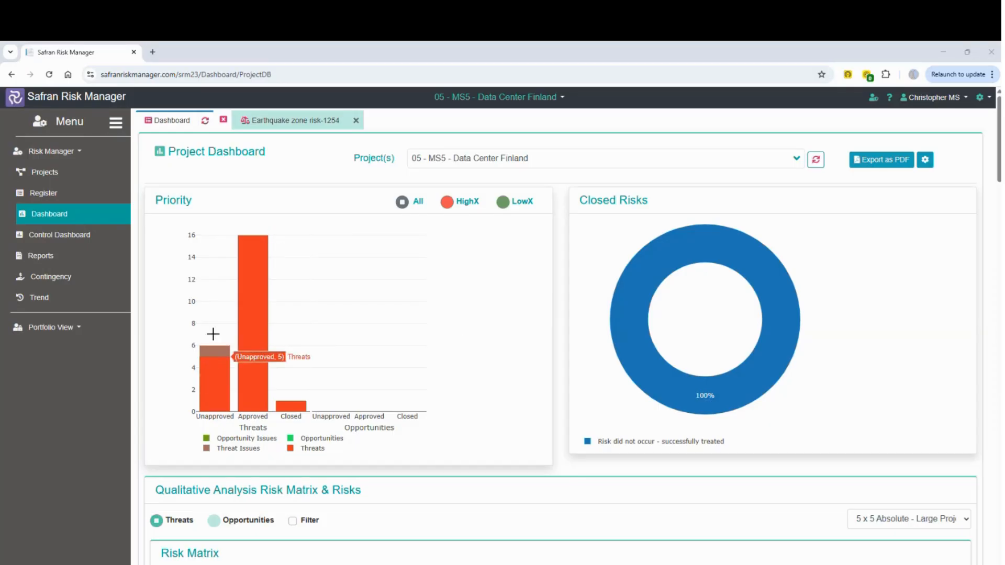
pyautogui.moveTo(260, 320)
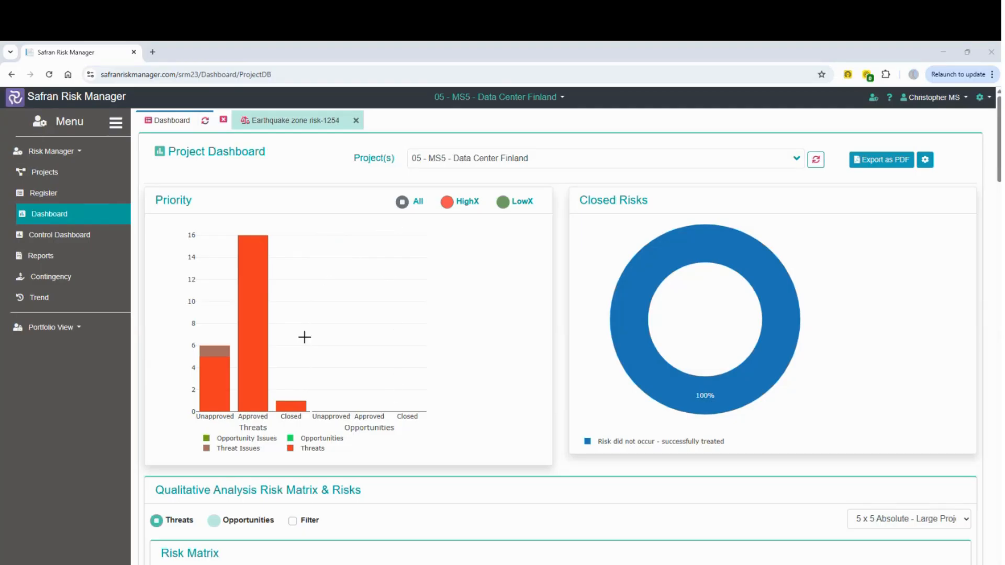
pyautogui.moveTo(288, 406)
# - Include the Data Center London and Data Center Mexico City projects alongside Finland and reload the dashboard
pyautogui.click(796, 159)
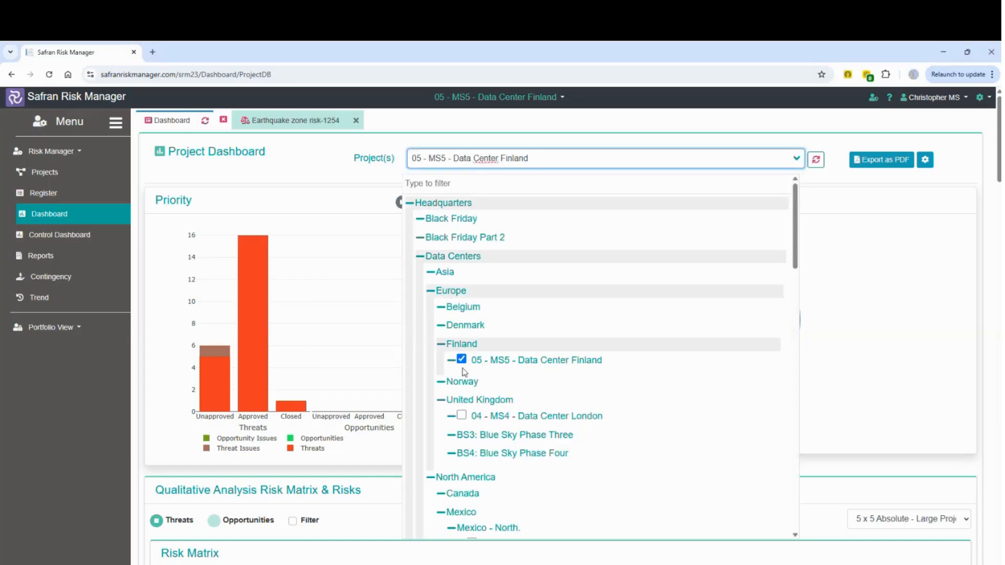
pyautogui.click(461, 417)
pyautogui.scroll(-2, 462, 417)
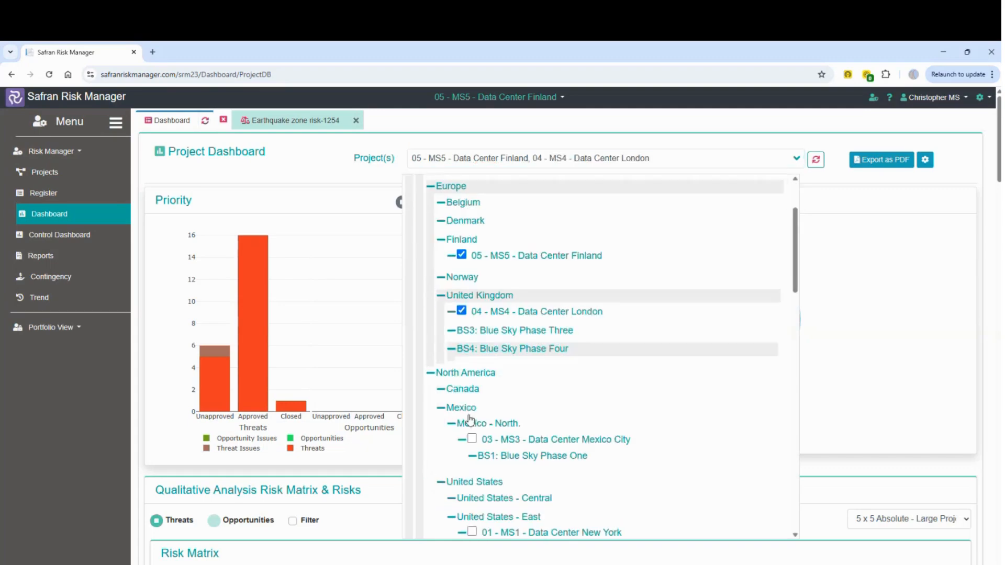
pyautogui.click(471, 439)
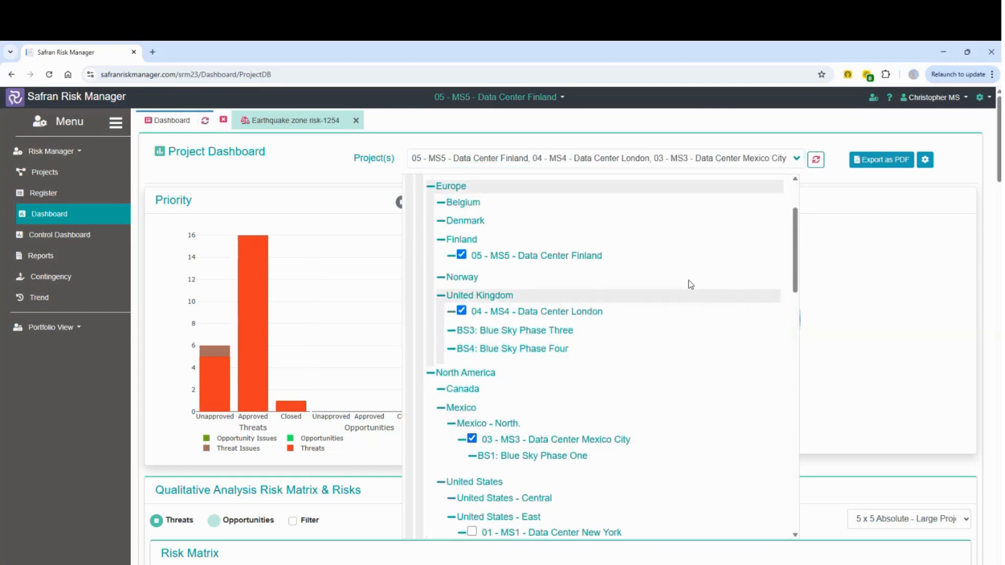
pyautogui.click(815, 161)
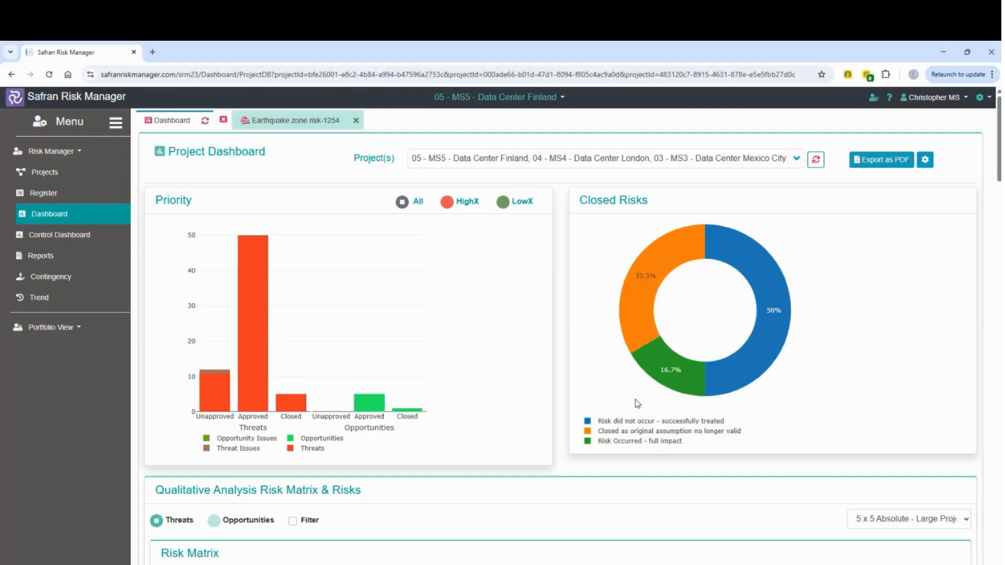
# - Examine the closure reason segments of the Closed Risks chart
pyautogui.moveTo(725, 385)
pyautogui.moveTo(665, 372)
pyautogui.moveTo(654, 279)
# - Enable the filter on the qualitative risk matrix and view threats by Cost, Time and Qualitative impact
pyautogui.scroll(-1, 595, 252)
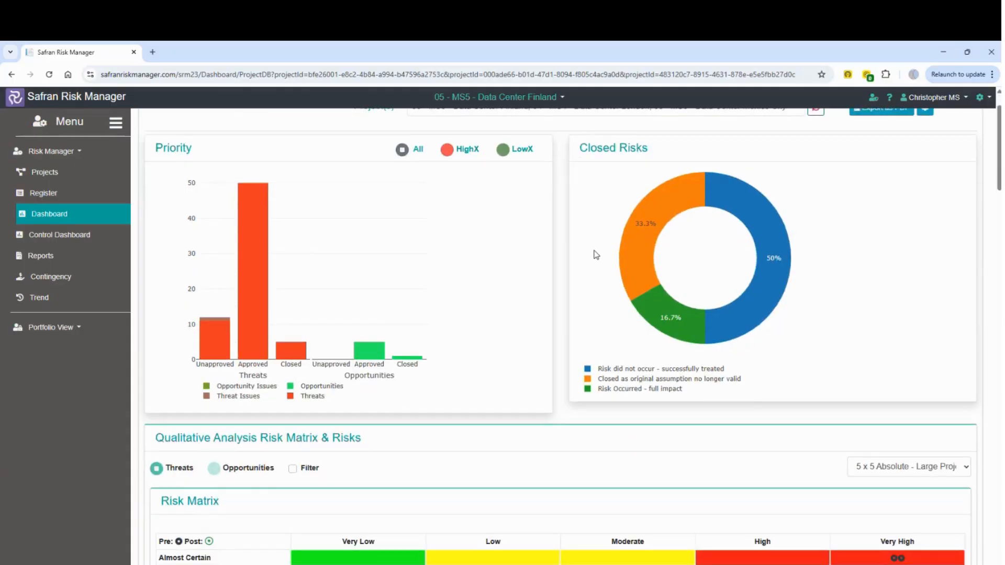
pyautogui.scroll(-6, 596, 255)
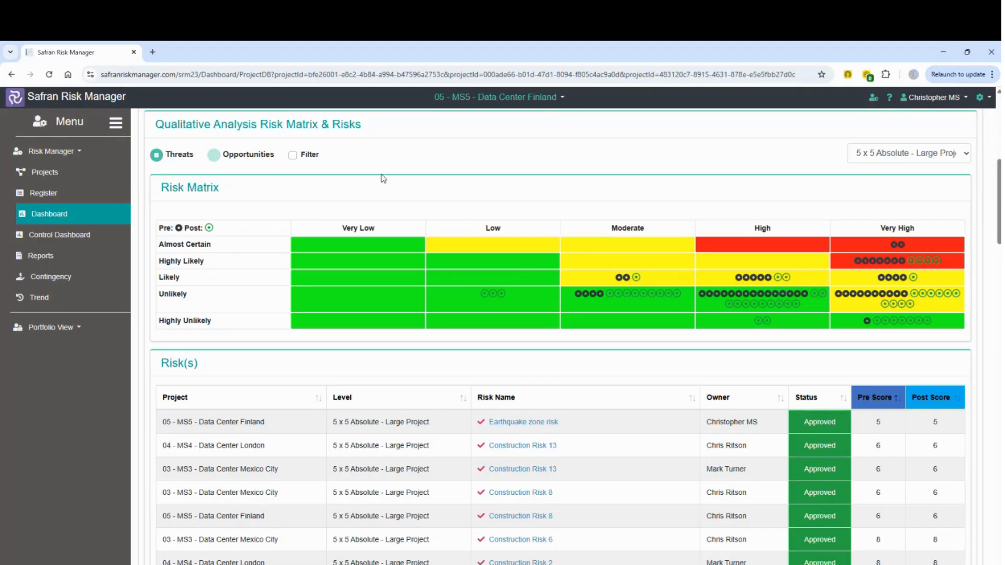
pyautogui.click(292, 155)
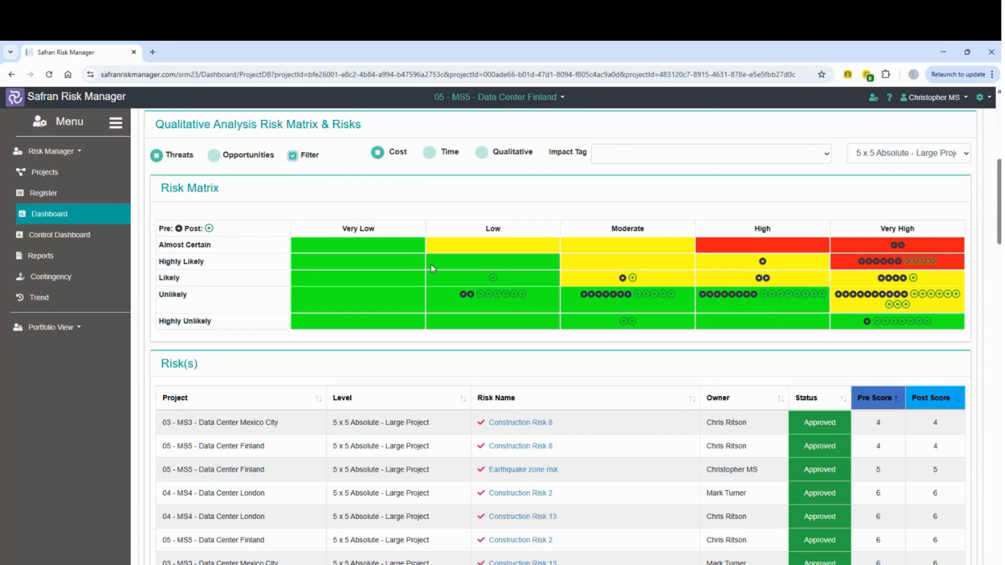
pyautogui.click(428, 154)
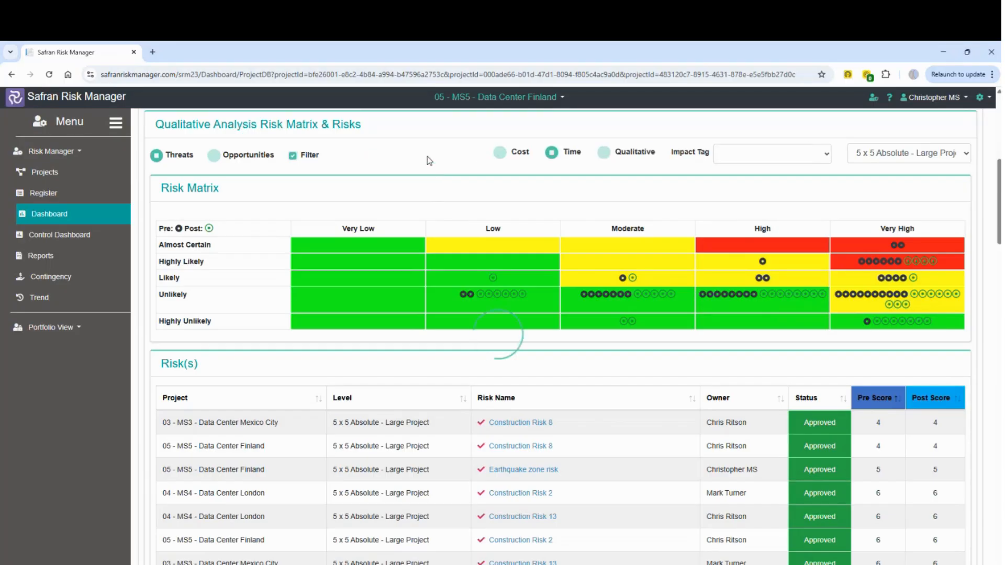
pyautogui.click(605, 156)
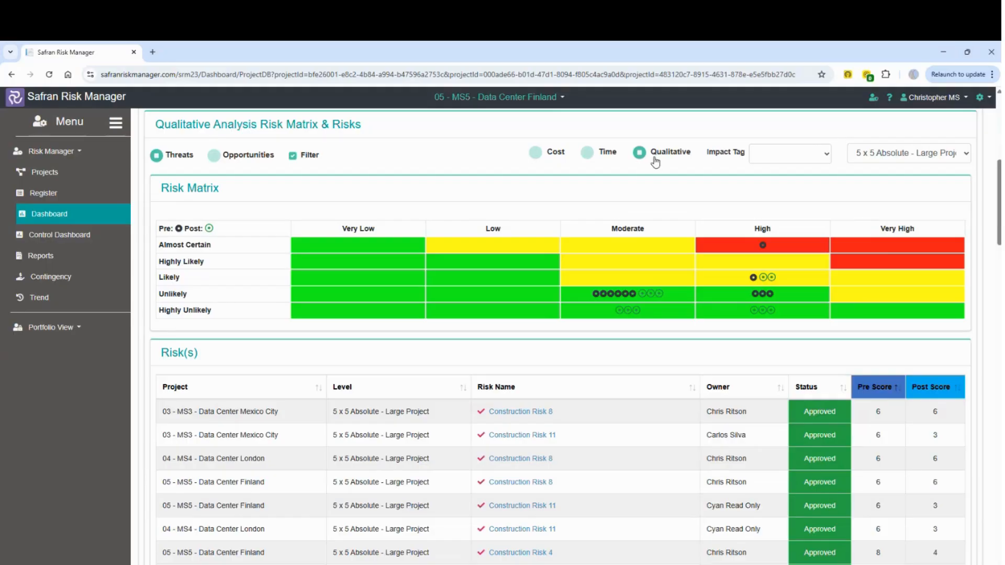
# - Filter the matrix's qualitative impacts by the Health & Safety tag and by Reputation, and identify the risks plotted under Unlikely/Moderate
pyautogui.click(774, 160)
pyautogui.click(781, 198)
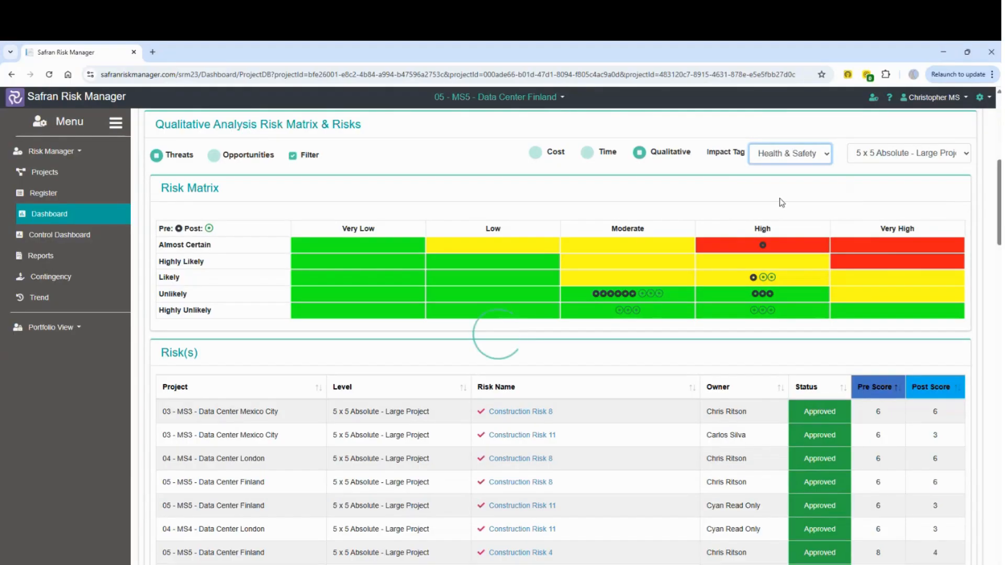
pyautogui.click(771, 153)
pyautogui.click(768, 224)
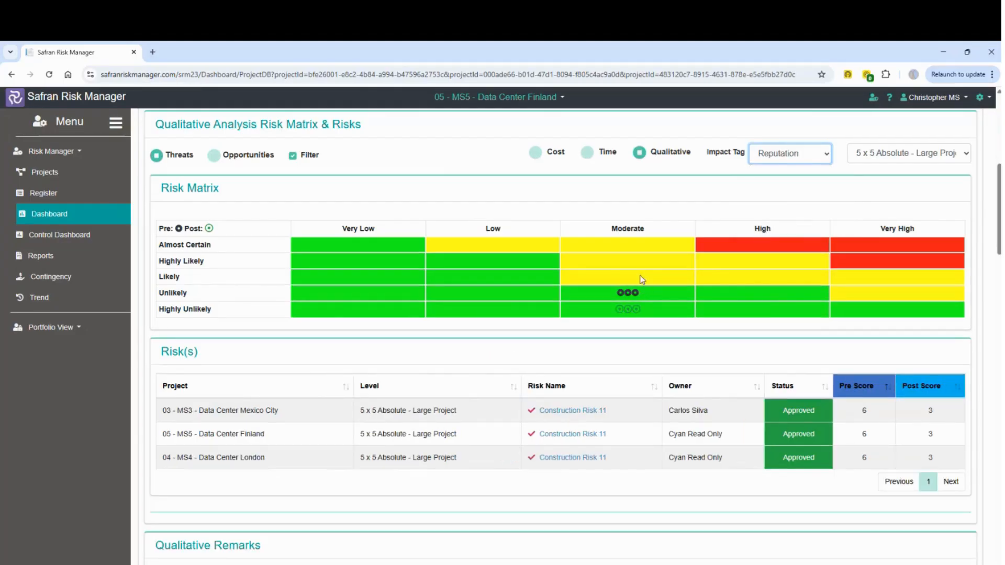
pyautogui.moveTo(630, 298)
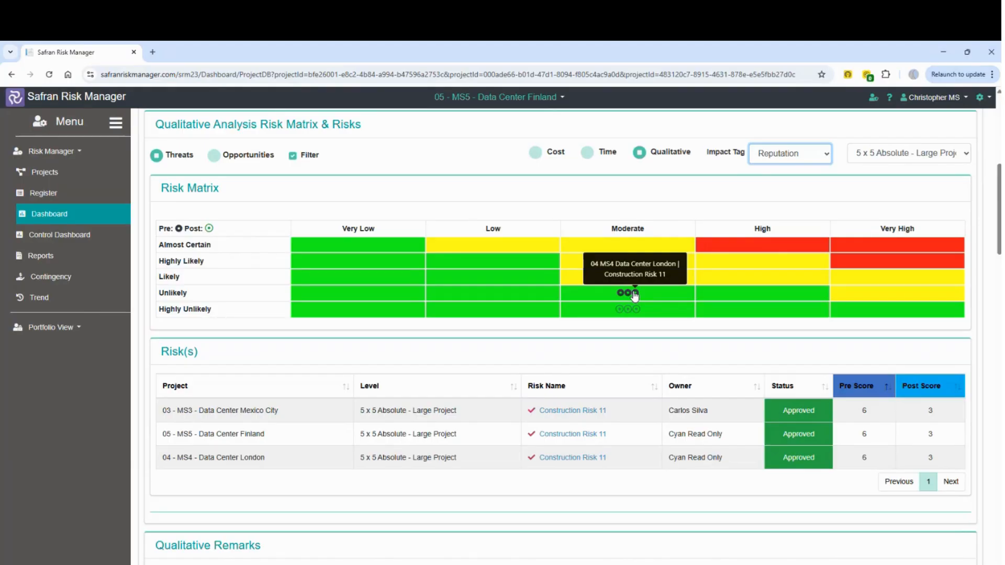
# - Look through the available risk matrix levels without changing the selection, and turn off the matrix filter
pyautogui.scroll(2, 589, 286)
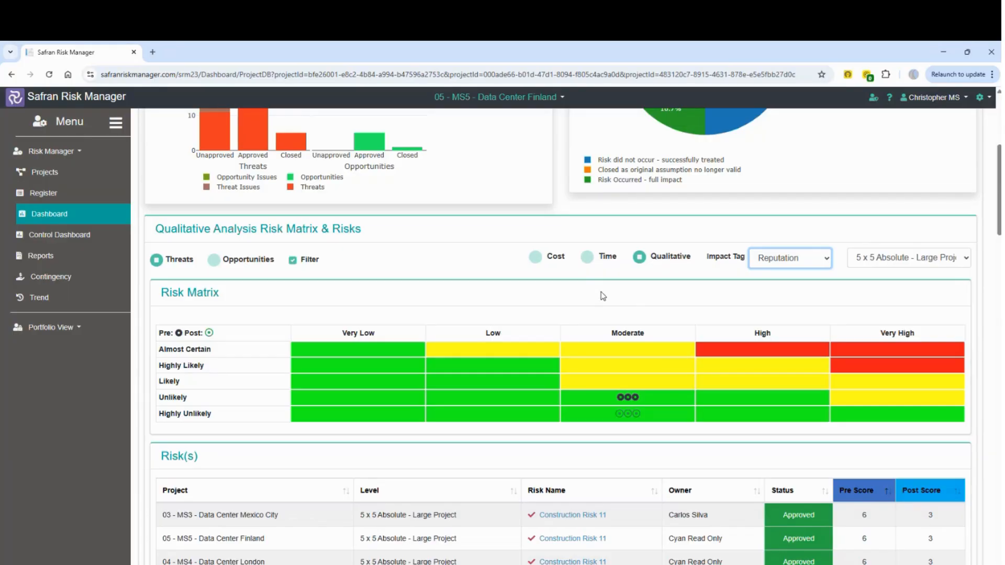
pyautogui.click(883, 261)
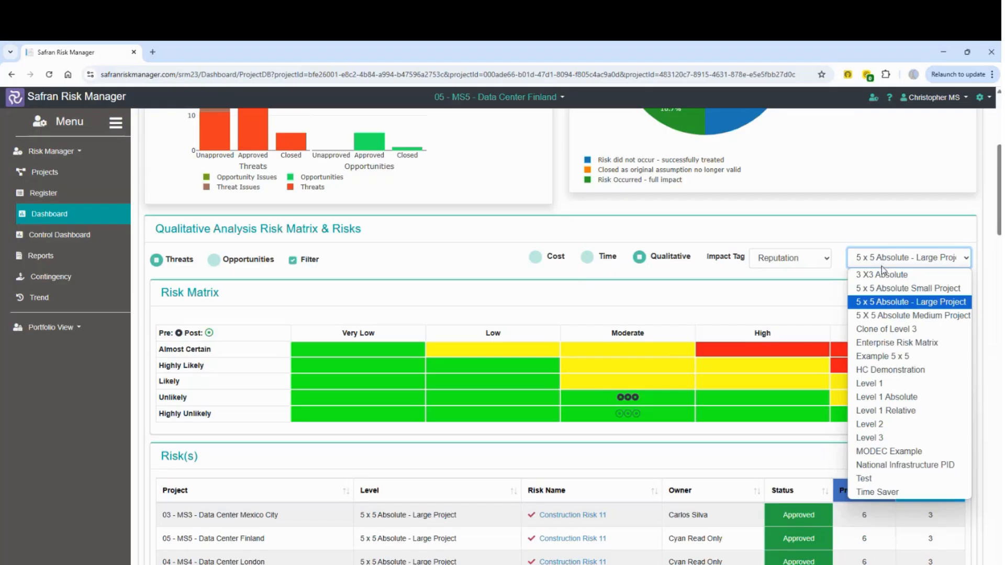
pyautogui.click(308, 270)
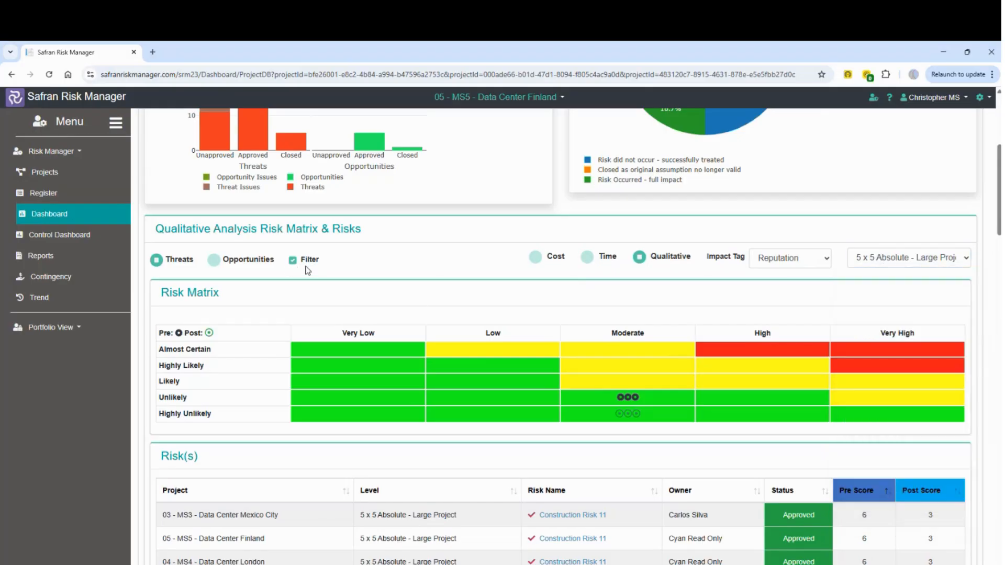
pyautogui.click(293, 261)
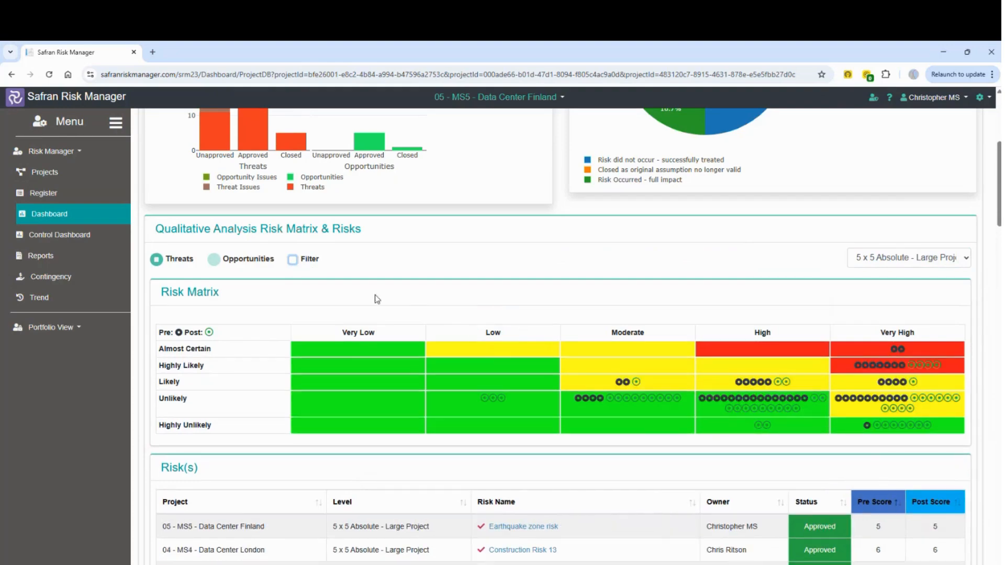
# - View the risk matrix at the 3 X3 Absolute level and return it to 5 x 5 Absolute - Large Project
pyautogui.click(889, 258)
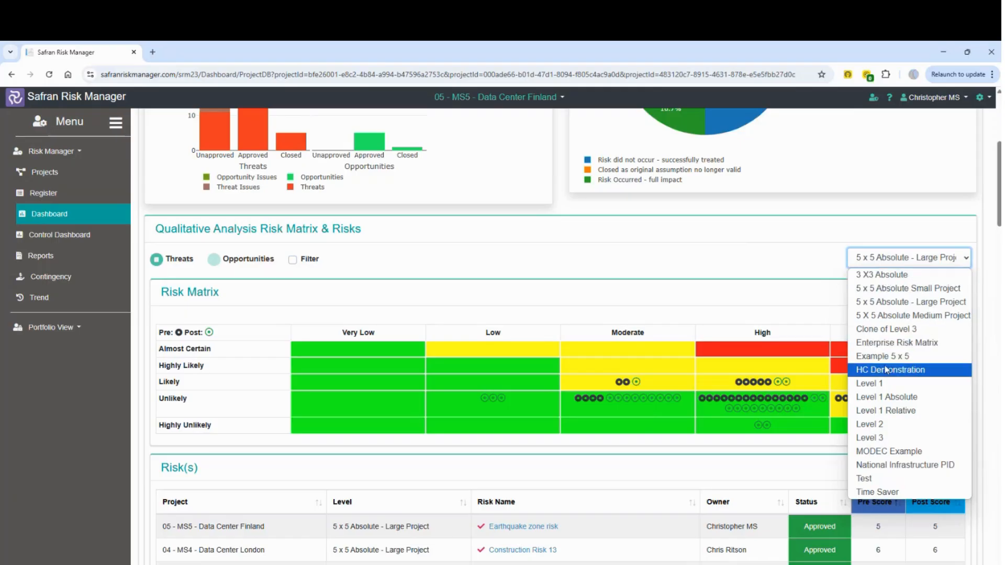
pyautogui.click(884, 278)
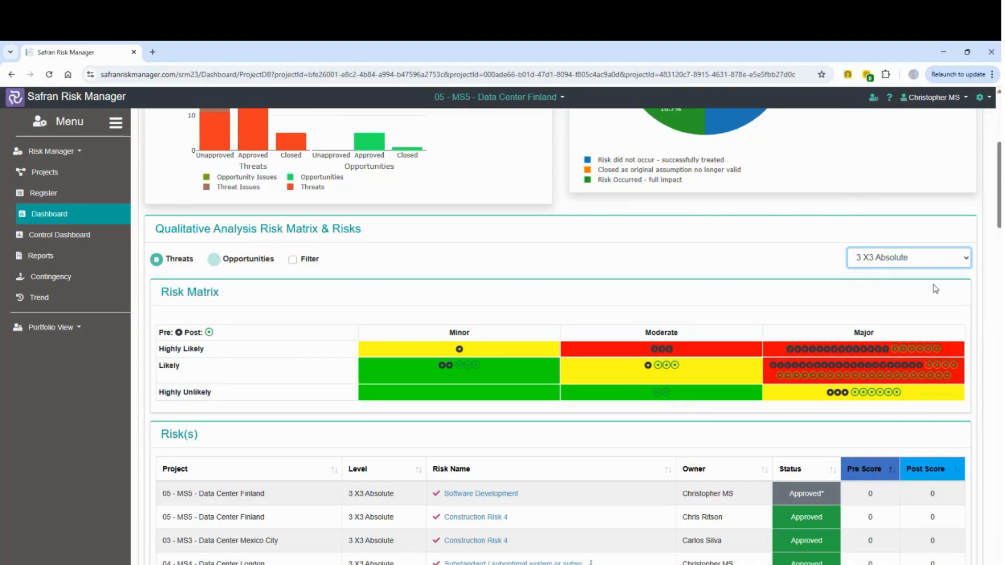
pyautogui.click(909, 257)
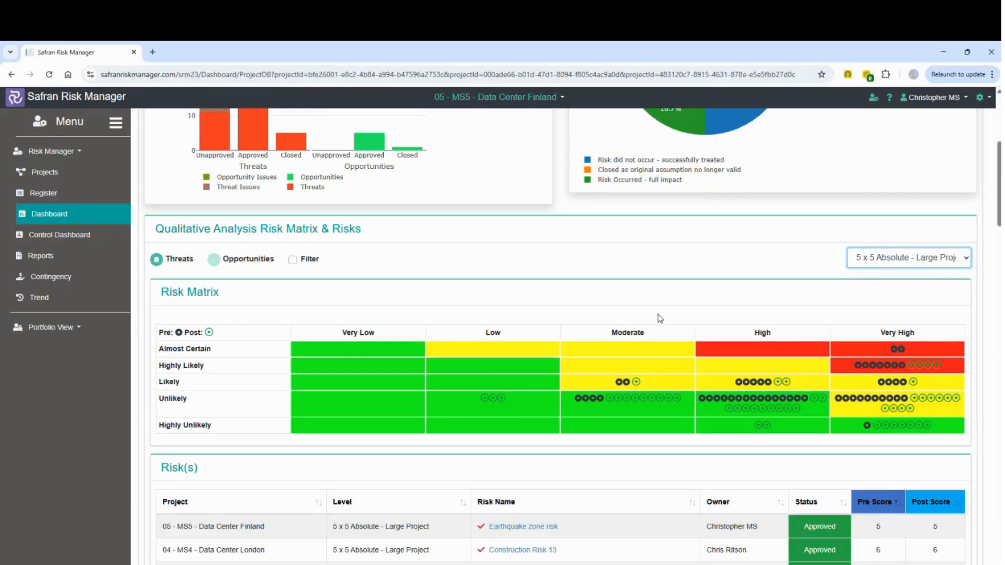
# - Sort the Risk(s) table under the matrix by Pre Score and by Post Score, finishing with an ascending sort by Owner
pyautogui.scroll(-1, 650, 314)
pyautogui.scroll(-1, 649, 315)
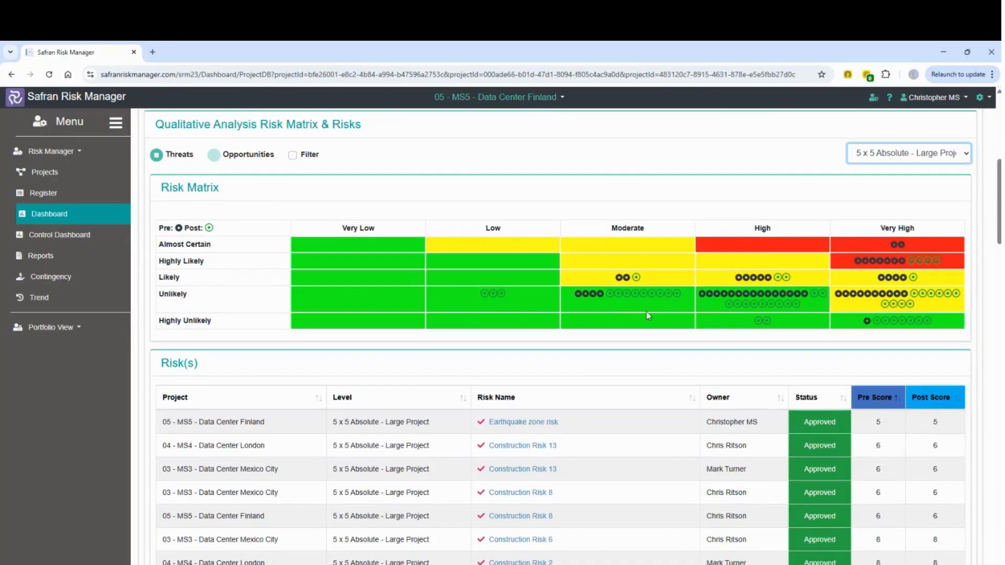
pyautogui.scroll(-1, 479, 337)
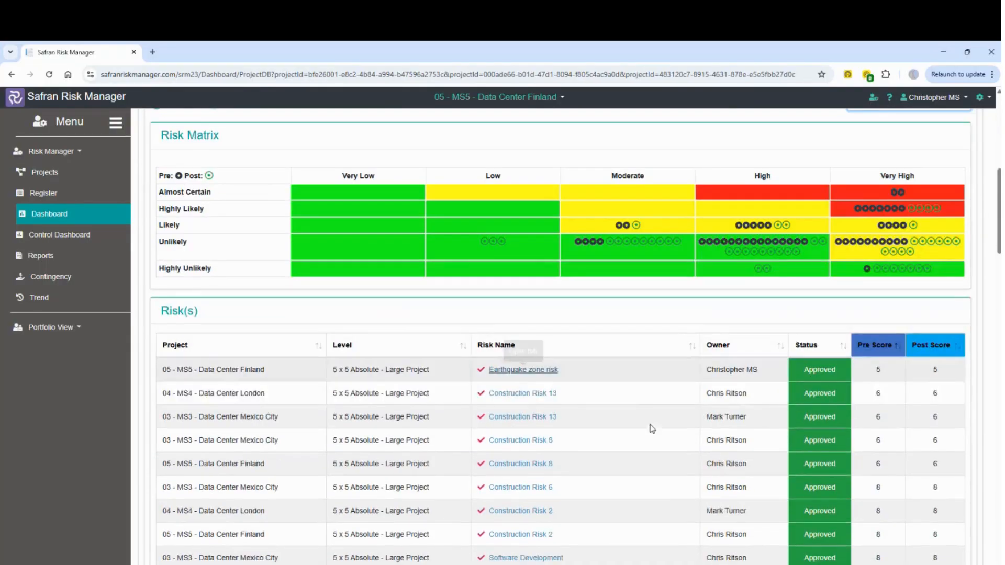
pyautogui.scroll(-1, 431, 422)
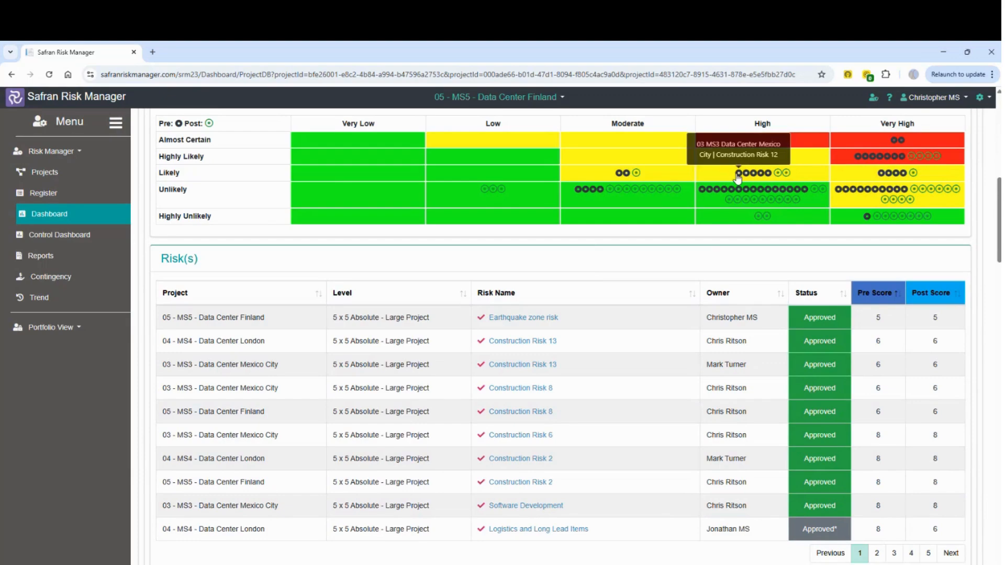
pyautogui.click(881, 293)
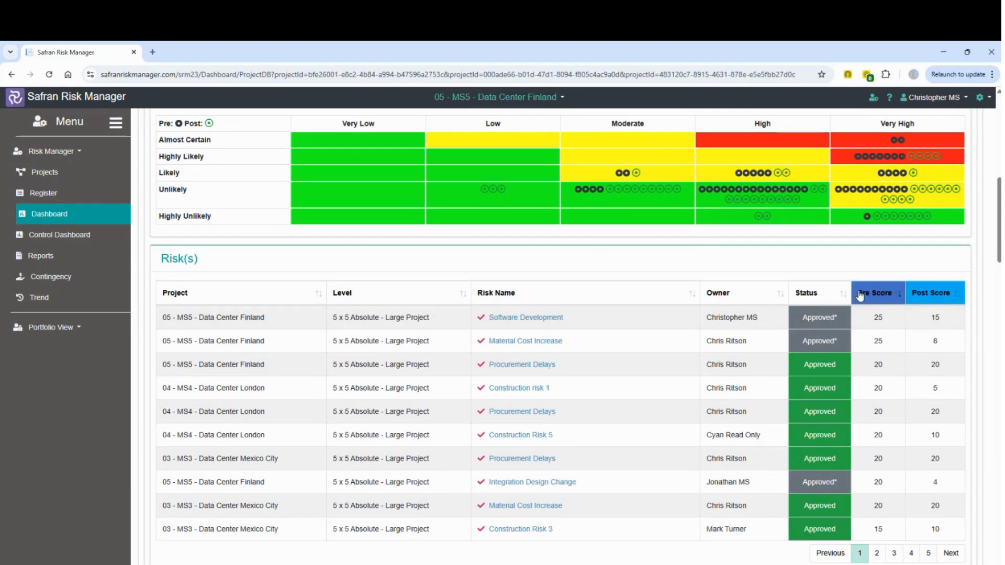
pyautogui.click(920, 296)
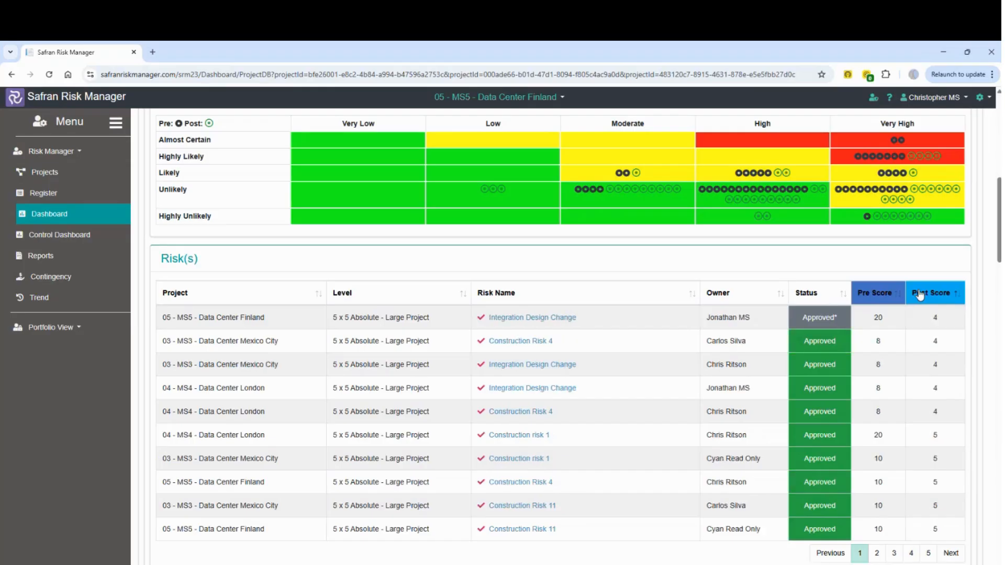
pyautogui.click(873, 293)
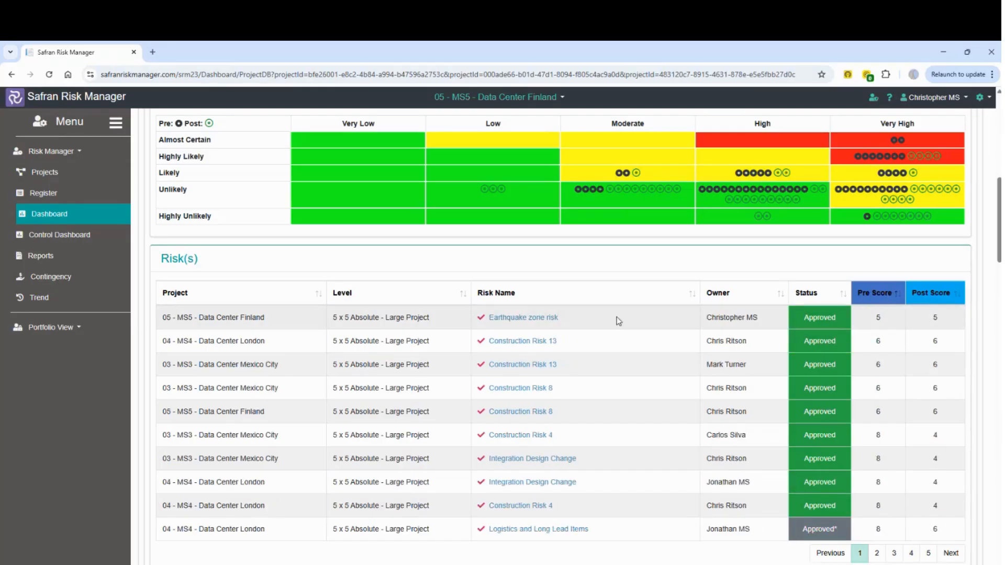
pyautogui.click(721, 295)
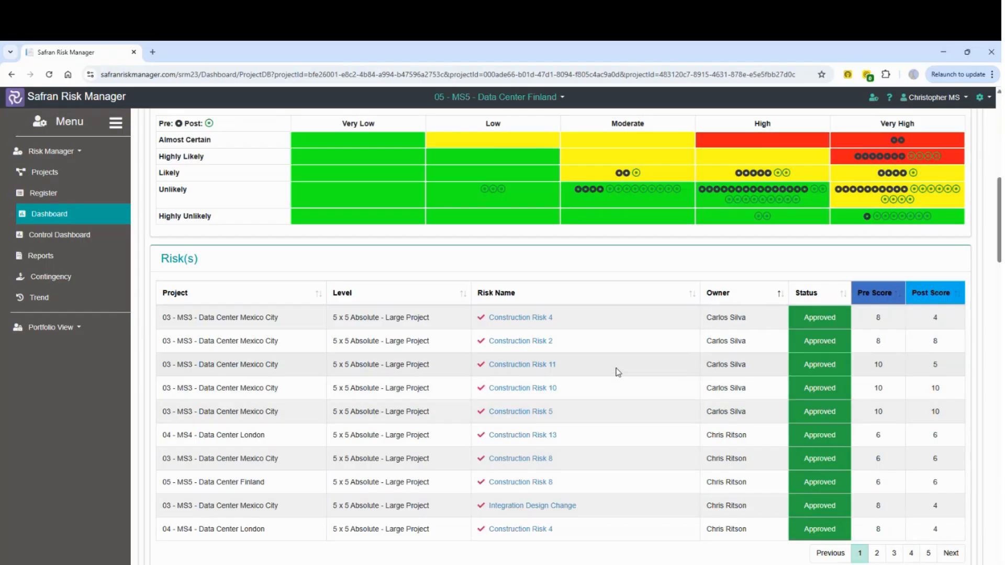
# - Open Construction Risk 13 of 05 MS5 Data Center Finland from the matrix's Likely/Moderate cell and bring its record into view
pyautogui.scroll(1, 618, 372)
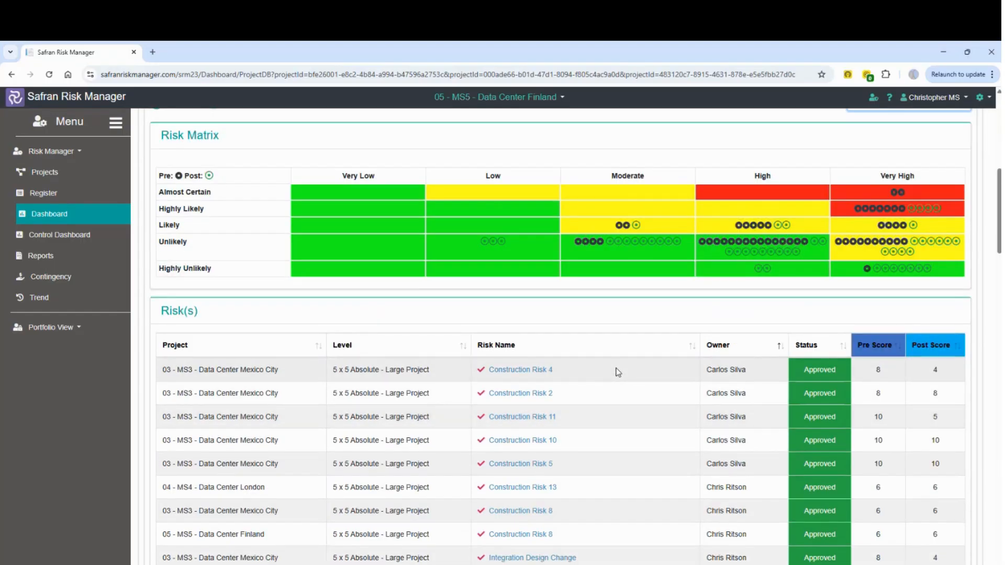
pyautogui.scroll(1, 619, 372)
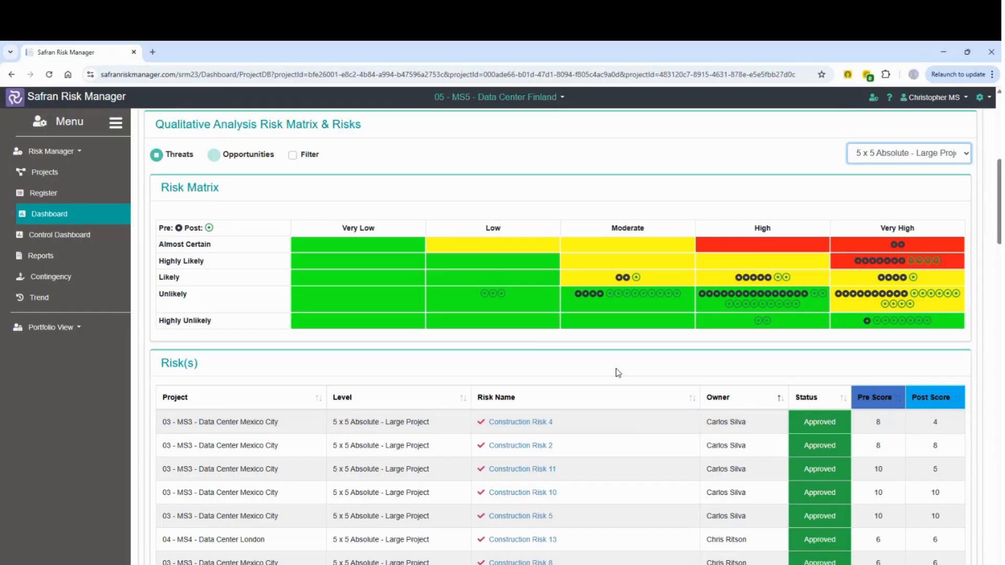
pyautogui.scroll(1, 618, 372)
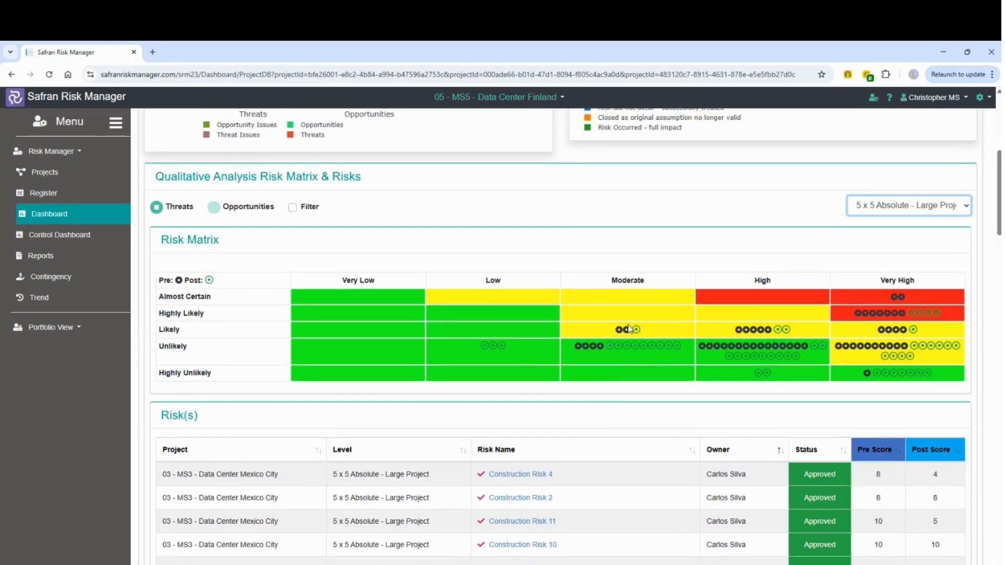
pyautogui.moveTo(621, 333)
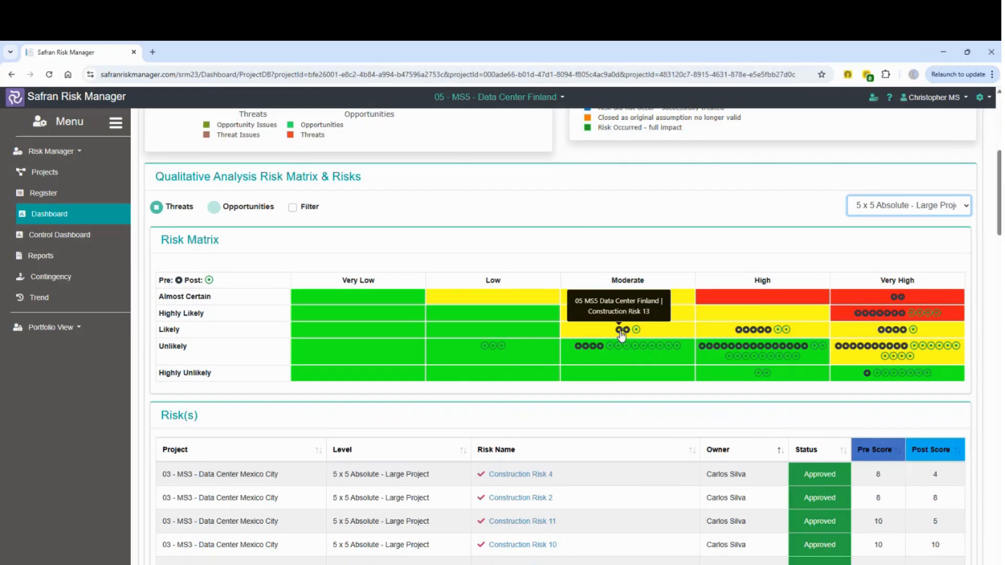
pyautogui.moveTo(601, 348)
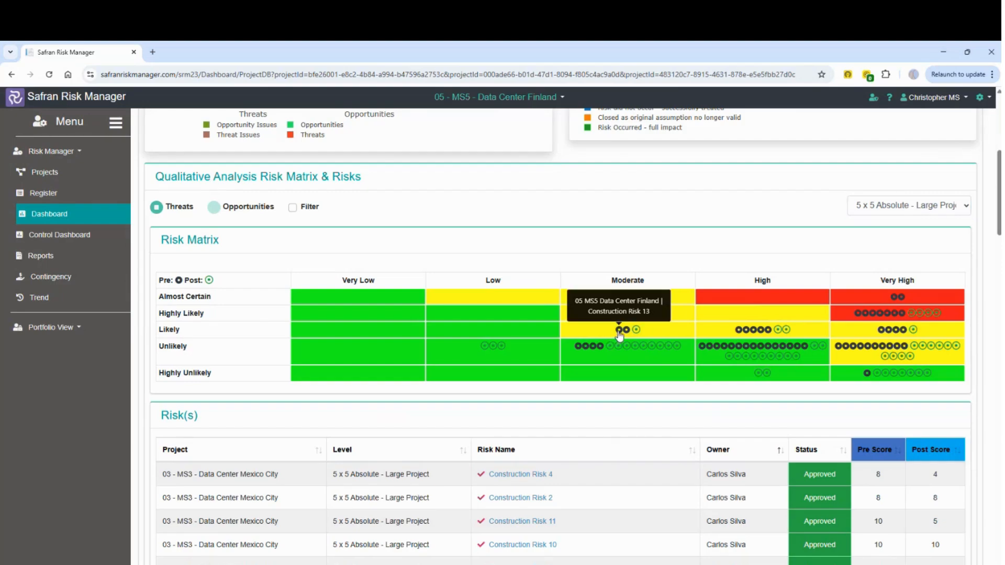
pyautogui.click(619, 331)
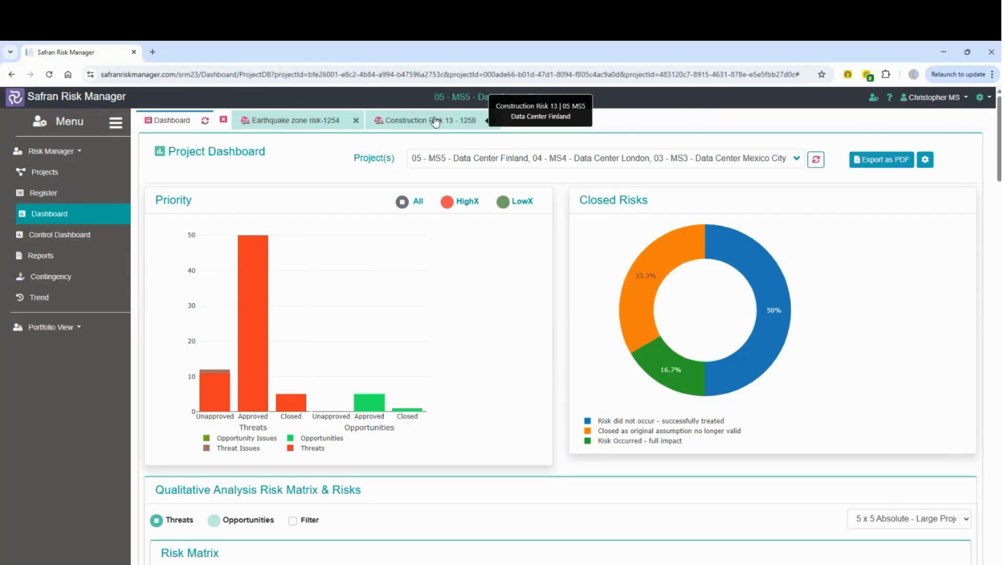
pyautogui.scroll(-1, 565, 246)
pyautogui.scroll(-6, 567, 250)
pyautogui.scroll(7, 568, 250)
pyautogui.click(429, 121)
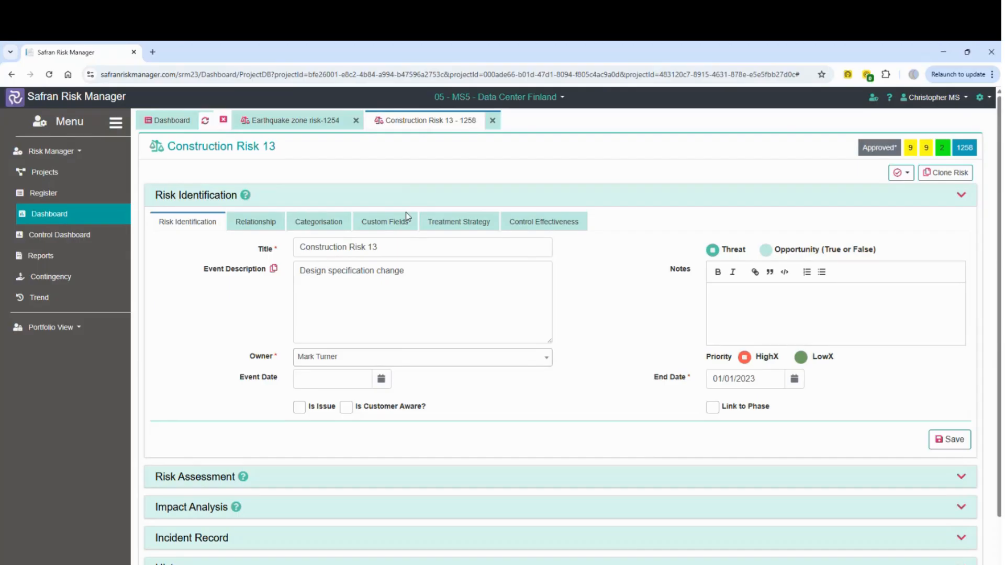
# - Collapse the risk's identification details and look briefly at its Risk Assessment and Impact Analysis sections, leaving all sections collapsed
pyautogui.click(221, 202)
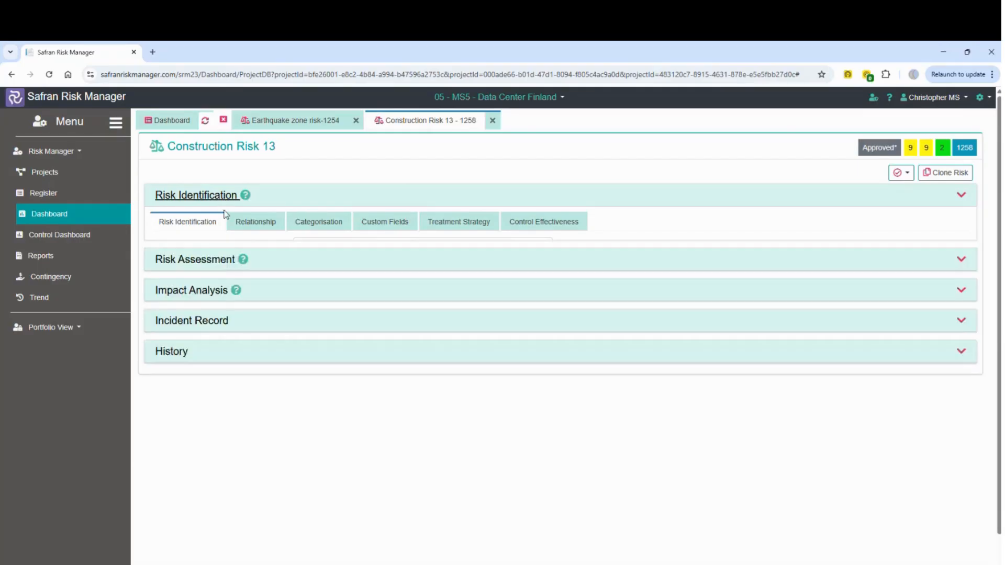
pyautogui.click(224, 226)
pyautogui.click(224, 226)
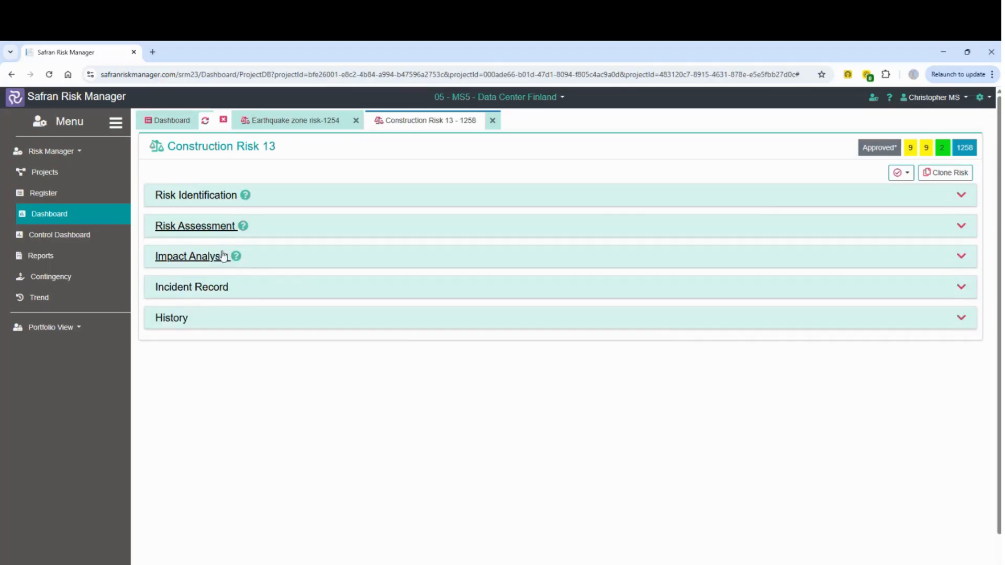
pyautogui.click(223, 256)
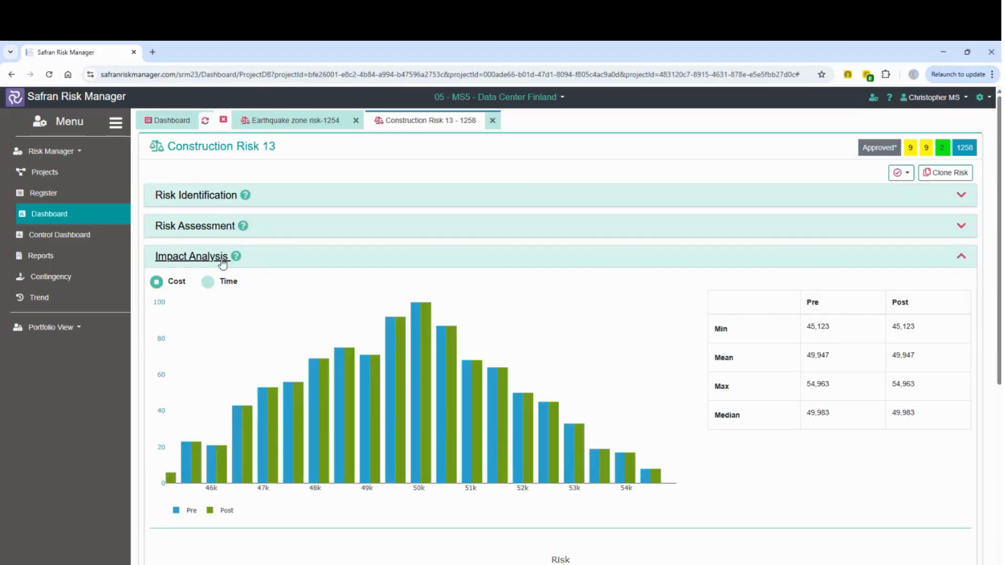
pyautogui.click(223, 259)
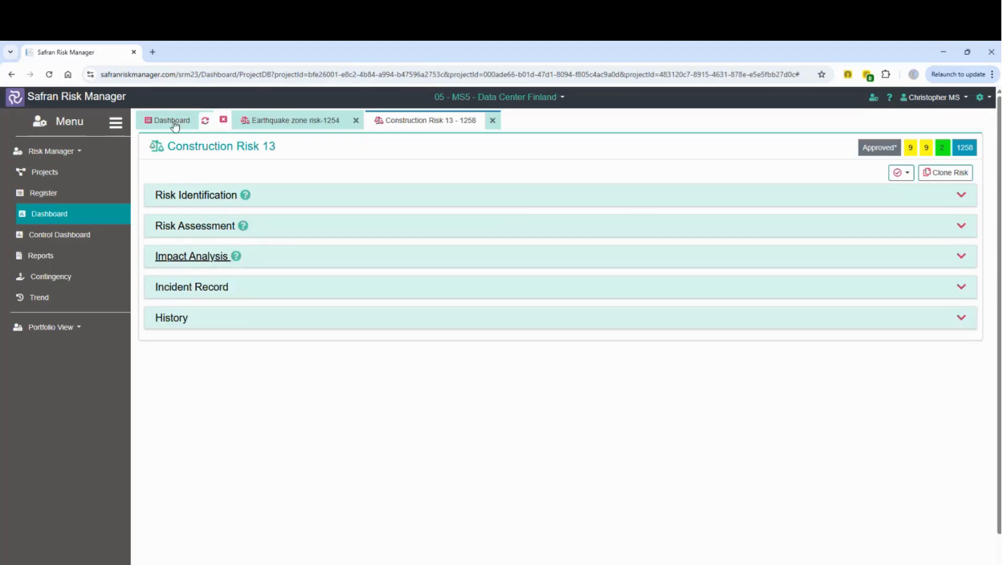
# - Return to the project dashboard and review the risk list, the Qualitative Remarks and the Quantitative Model
pyautogui.click(175, 124)
pyautogui.scroll(-5, 646, 337)
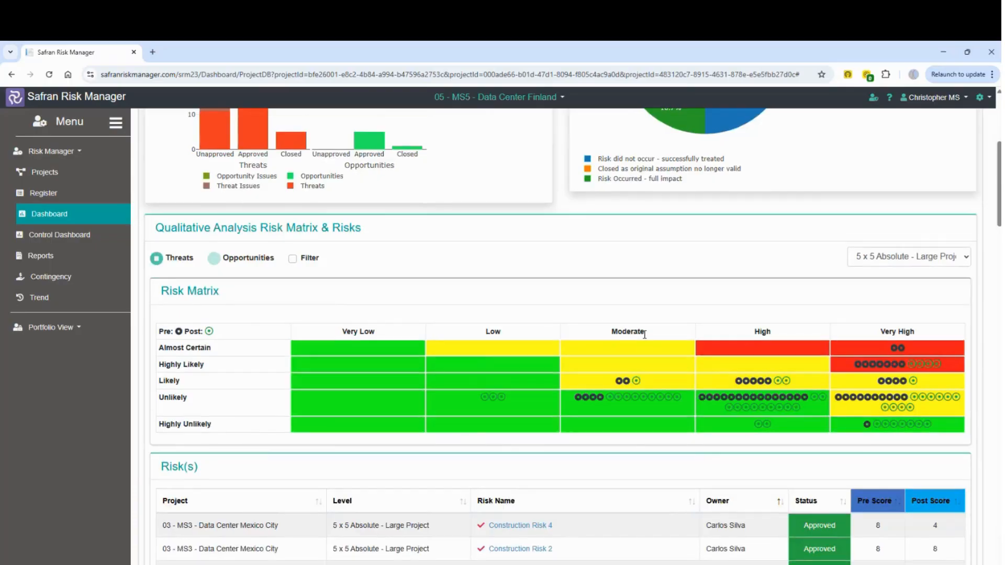
pyautogui.scroll(-6, 645, 335)
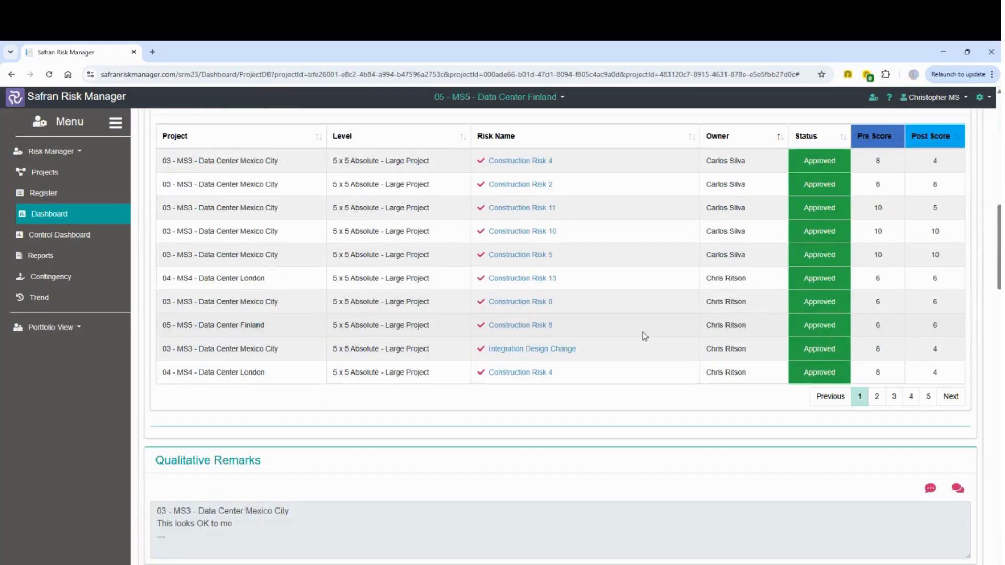
pyautogui.scroll(1, 645, 337)
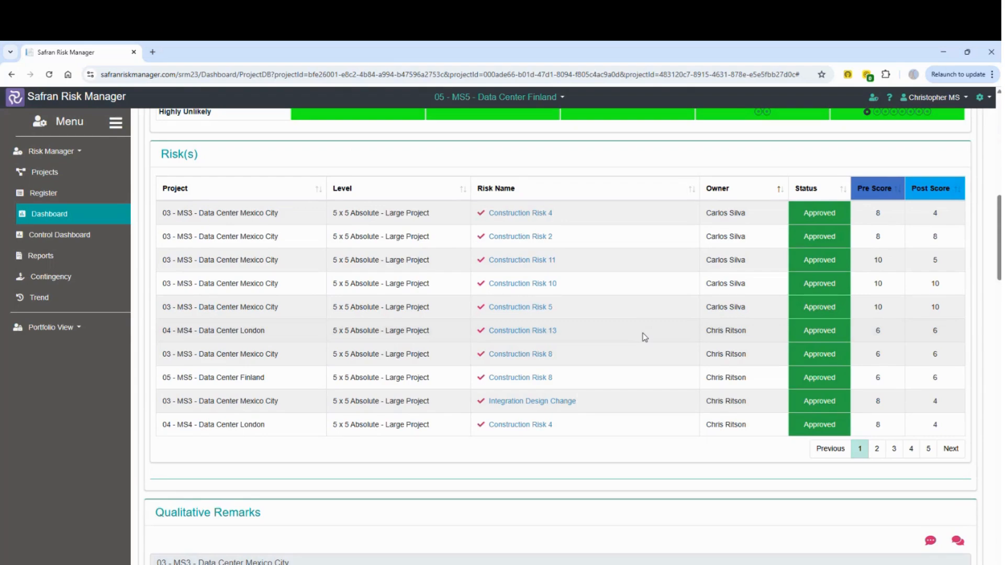
pyautogui.scroll(-3, 645, 337)
pyautogui.scroll(-4, 645, 342)
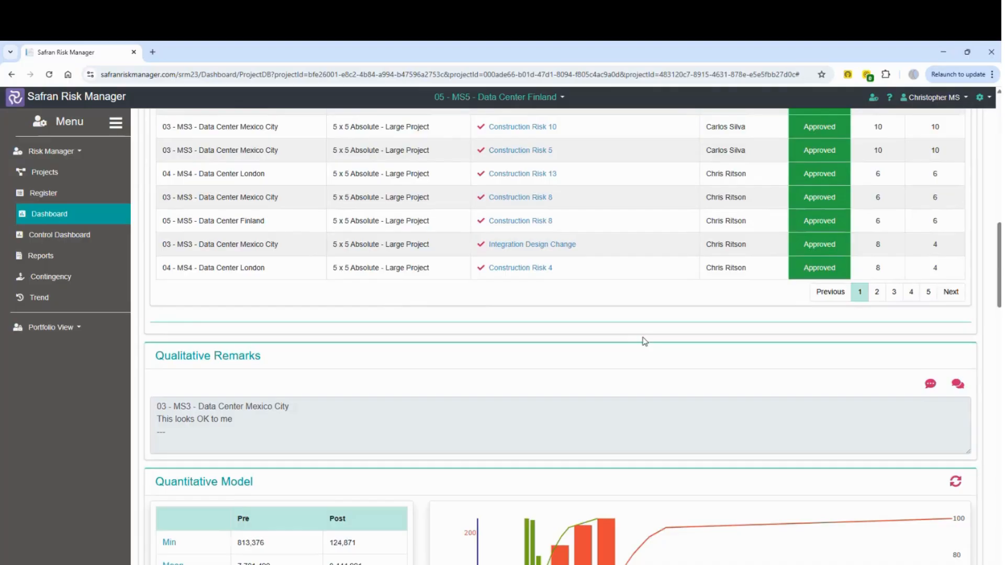
pyautogui.scroll(-1, 642, 339)
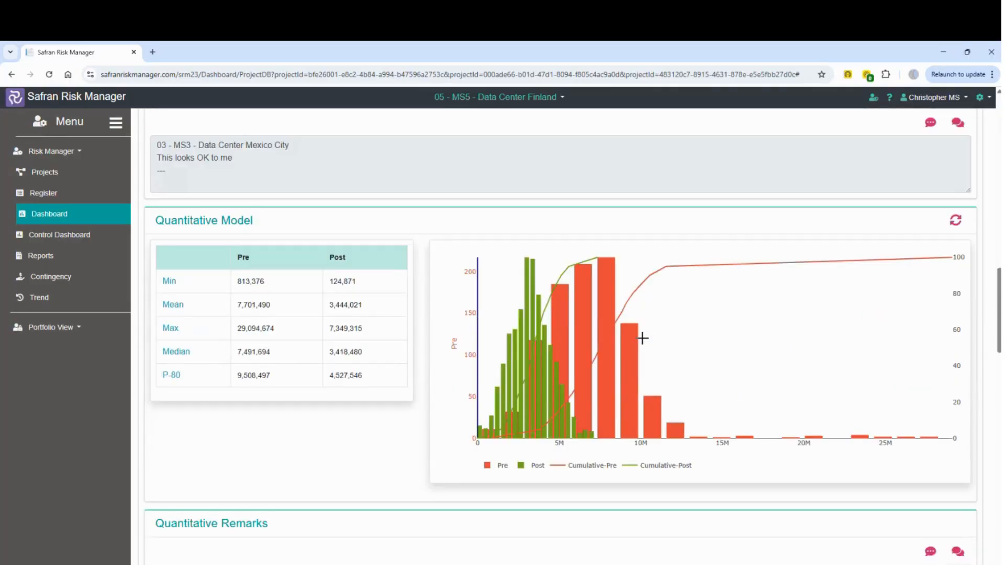
pyautogui.scroll(-1, 642, 338)
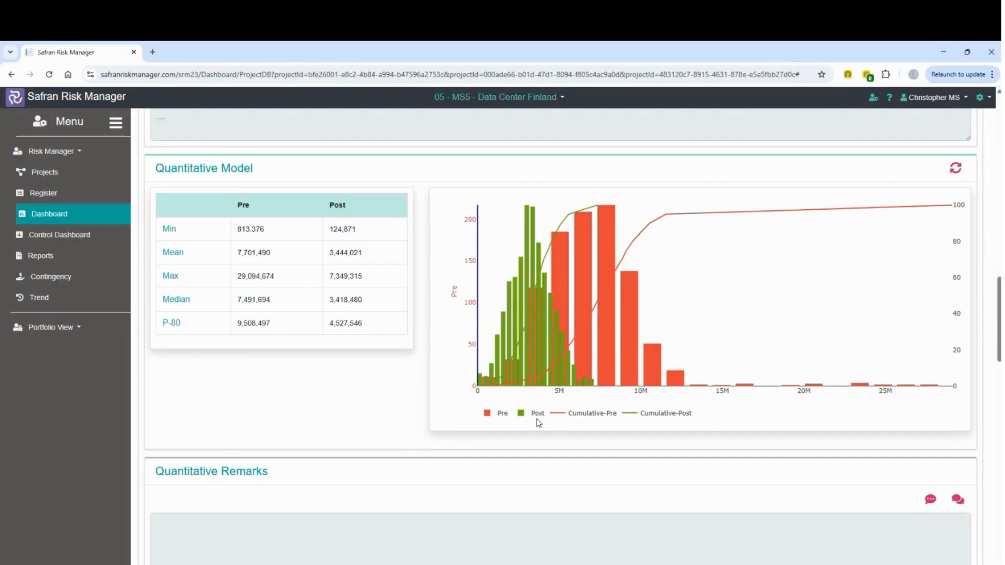
# - Compare the Pre and Post series of the Quantitative Model chart by toggling them, leaving only the Pre bars displayed
pyautogui.click(503, 414)
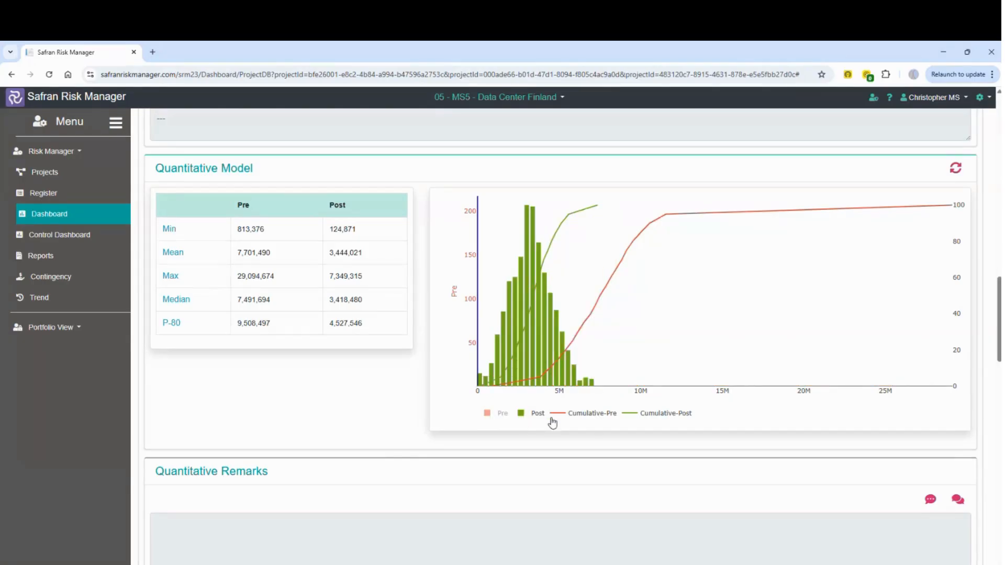
pyautogui.click(589, 416)
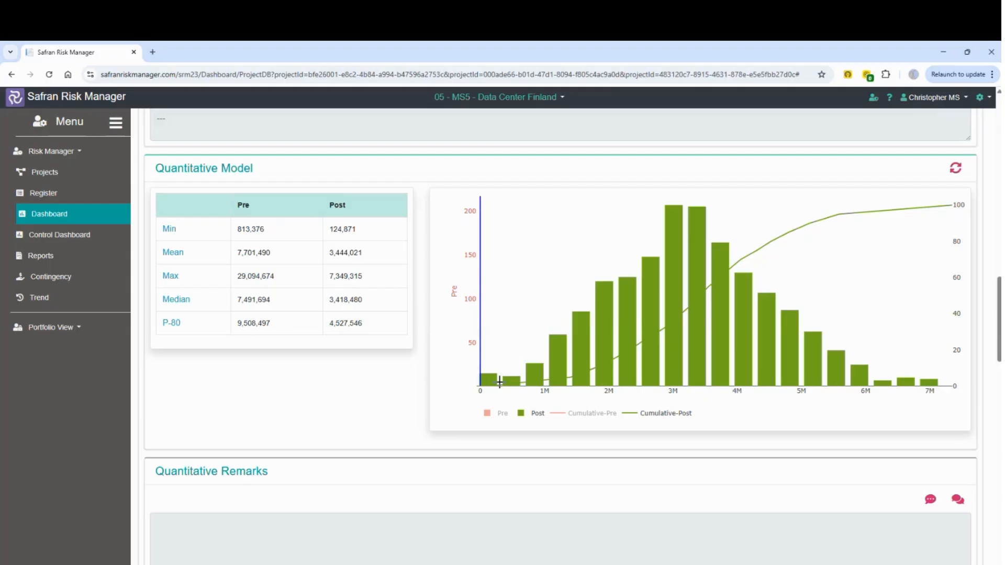
pyautogui.click(501, 414)
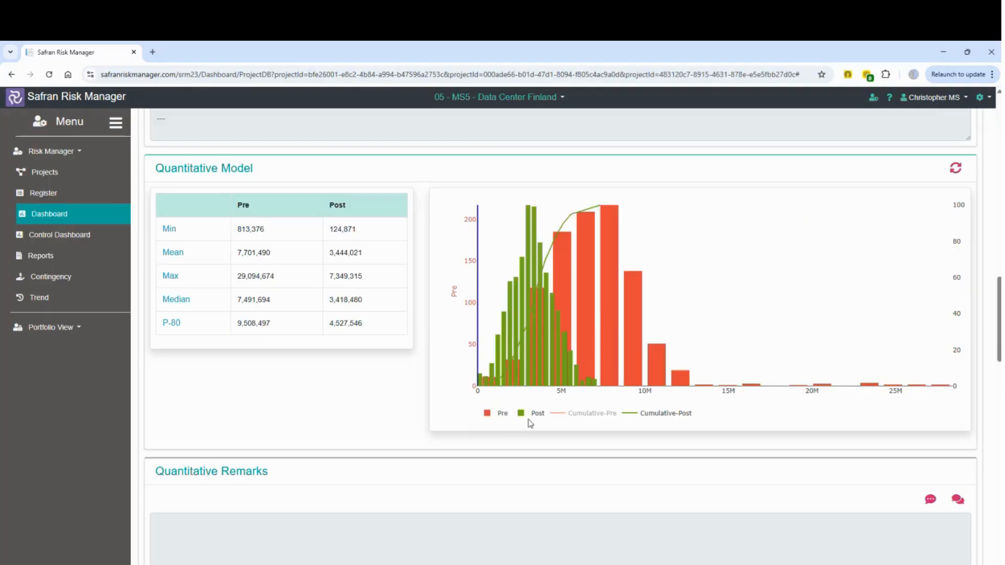
pyautogui.click(534, 417)
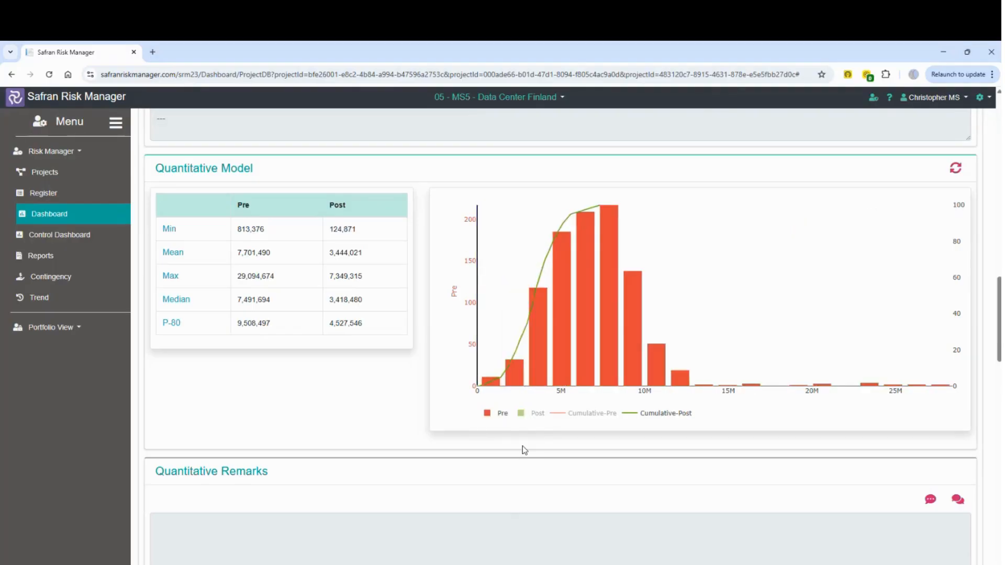
pyautogui.click(655, 416)
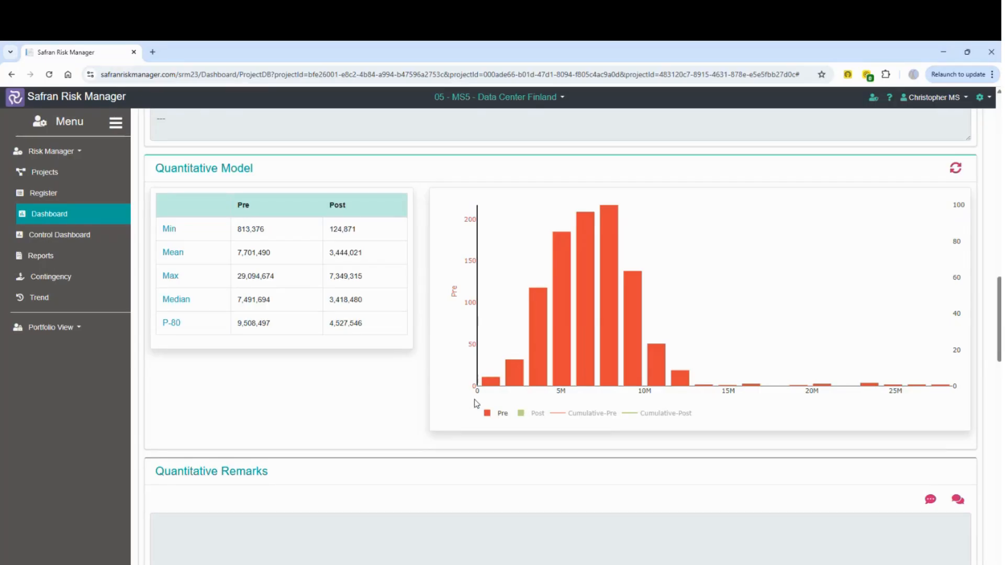
pyautogui.moveTo(609, 219)
# - Examine the risks plotted in the matrix's Very High column and go back to the Qualitative Remarks and Quantitative Model
pyautogui.scroll(1, 859, 342)
pyautogui.scroll(10, 860, 343)
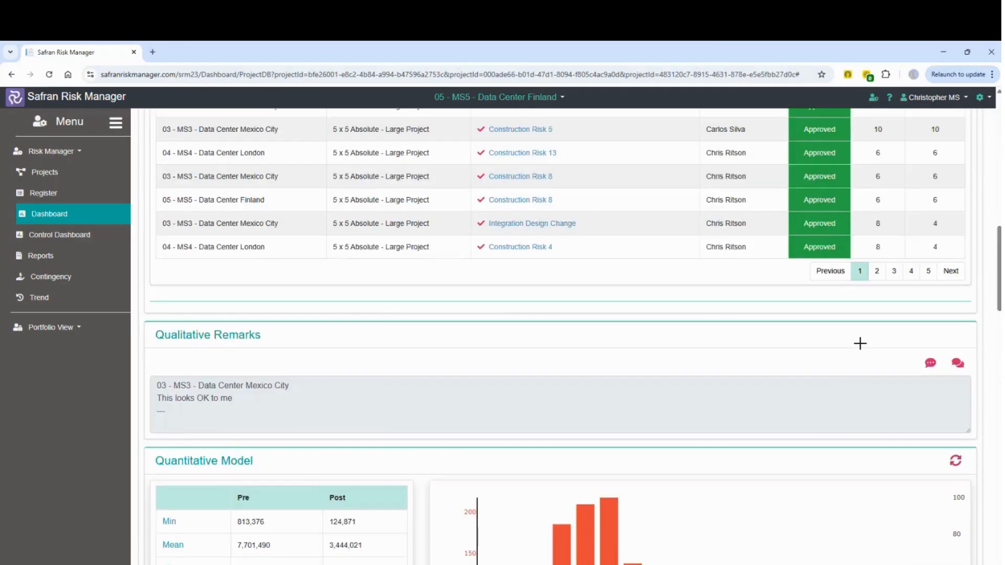
pyautogui.scroll(2, 862, 348)
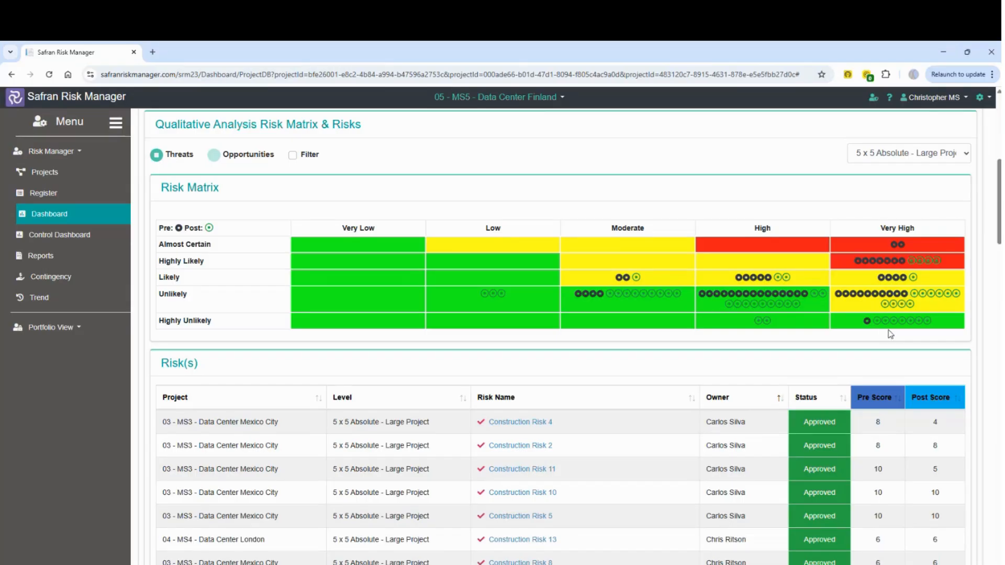
pyautogui.moveTo(896, 272)
pyautogui.scroll(-4, 878, 349)
pyautogui.scroll(-2, 875, 351)
pyautogui.scroll(-2, 875, 351)
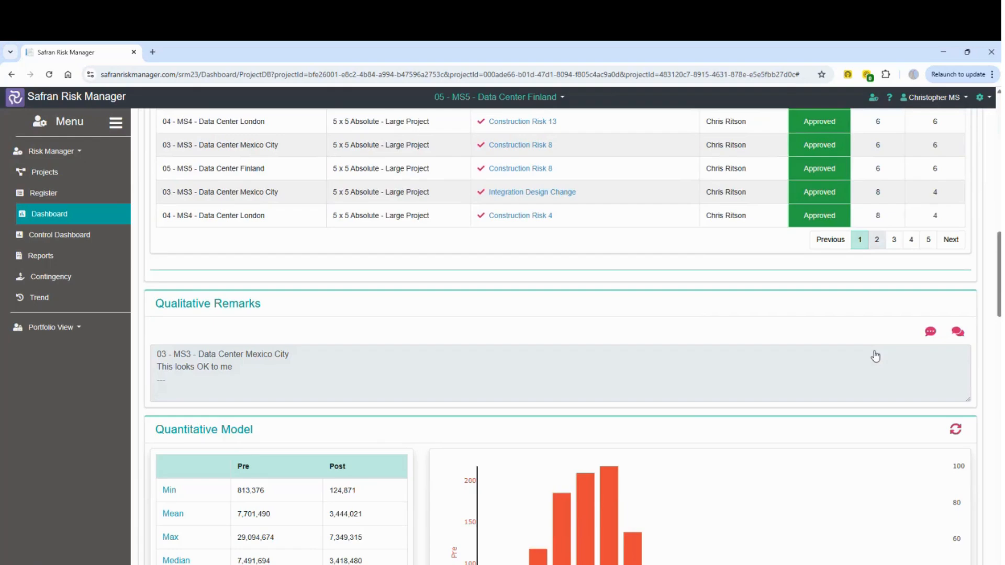
# - Examine the Highly Unlikely, Very High cell of the risk matrix and the far tail of the Quantitative Model's Pre bars
pyautogui.scroll(9, 875, 351)
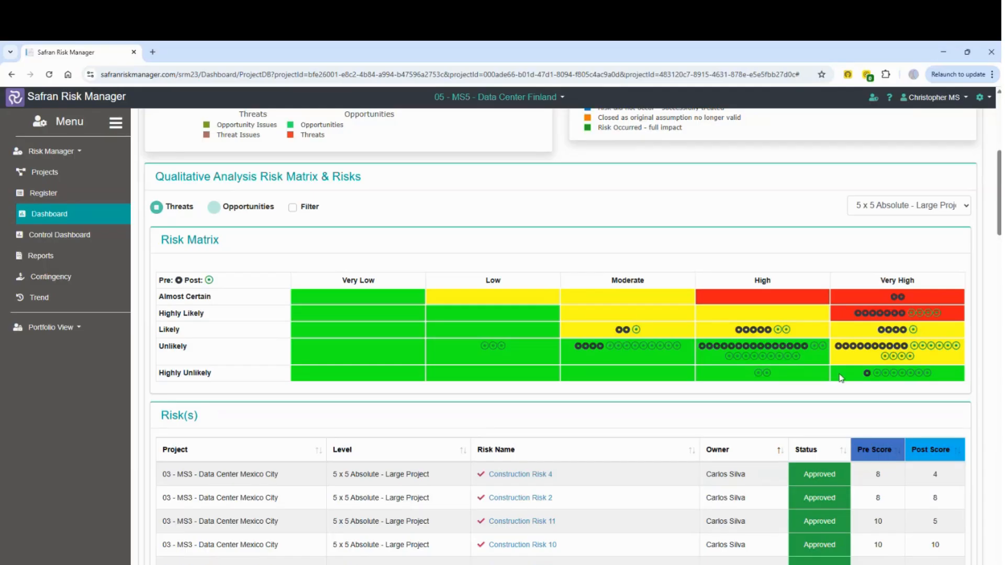
pyautogui.moveTo(866, 381)
pyautogui.scroll(-5, 810, 377)
pyautogui.scroll(-8, 637, 361)
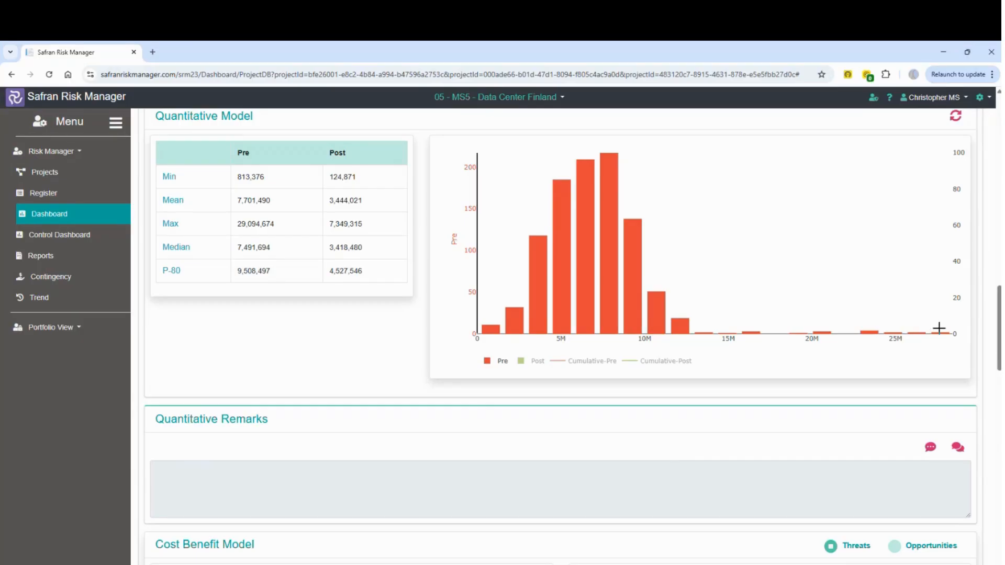
pyautogui.moveTo(939, 332)
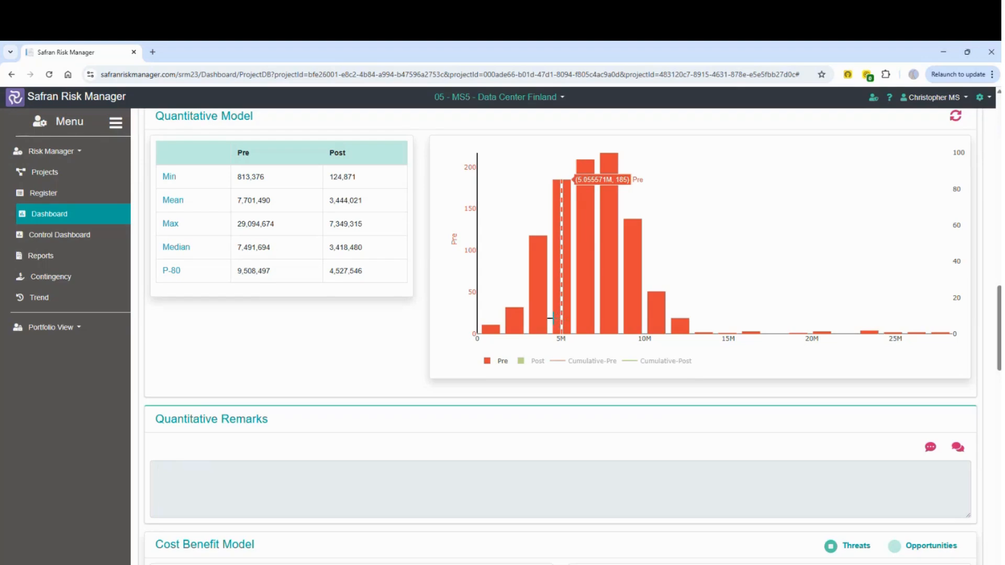
# - Refresh the whole Project Dashboard so it reloads for 05 - MS5 - Data Center Finland only
pyautogui.scroll(1, 535, 348)
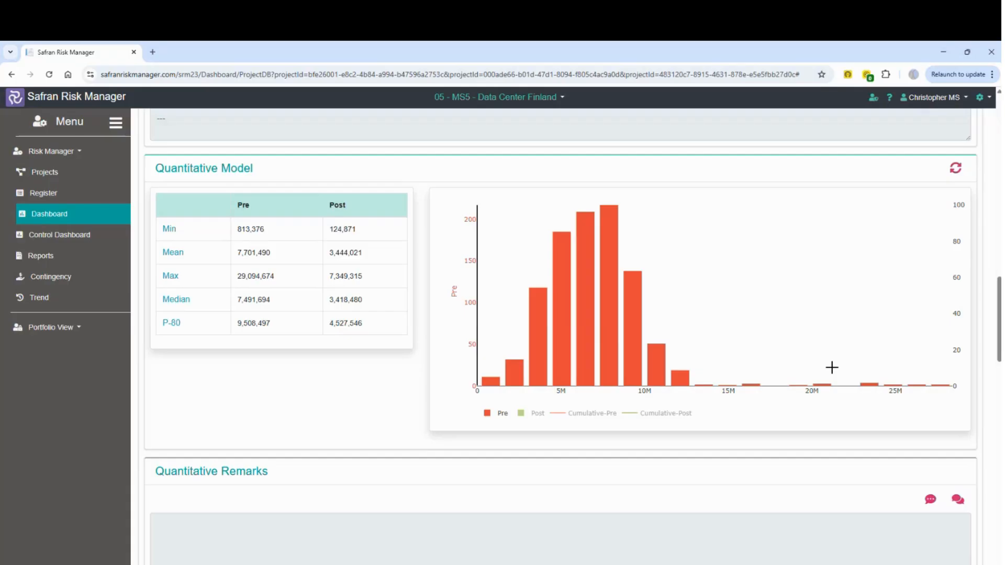
pyautogui.scroll(4, 808, 362)
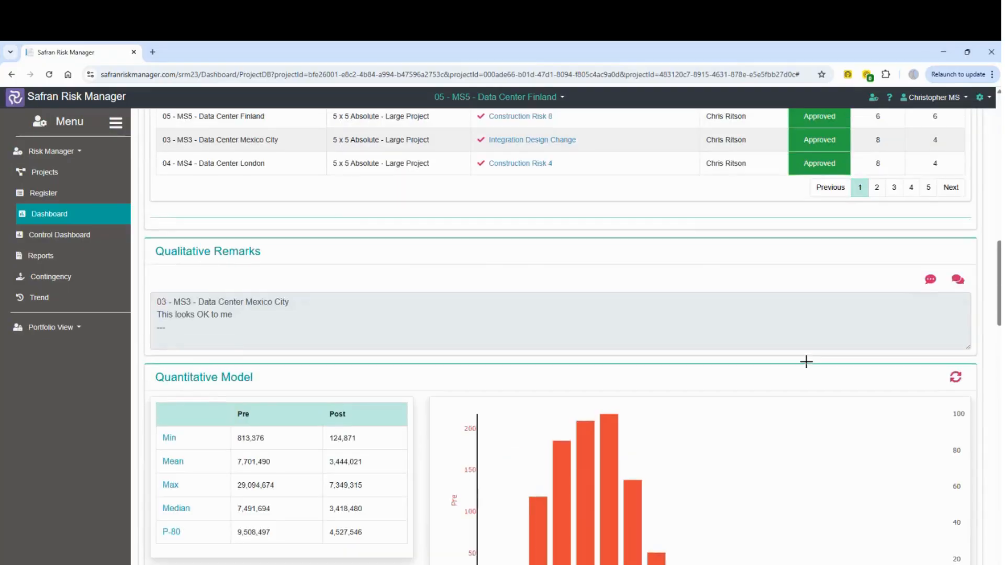
pyautogui.scroll(15, 806, 362)
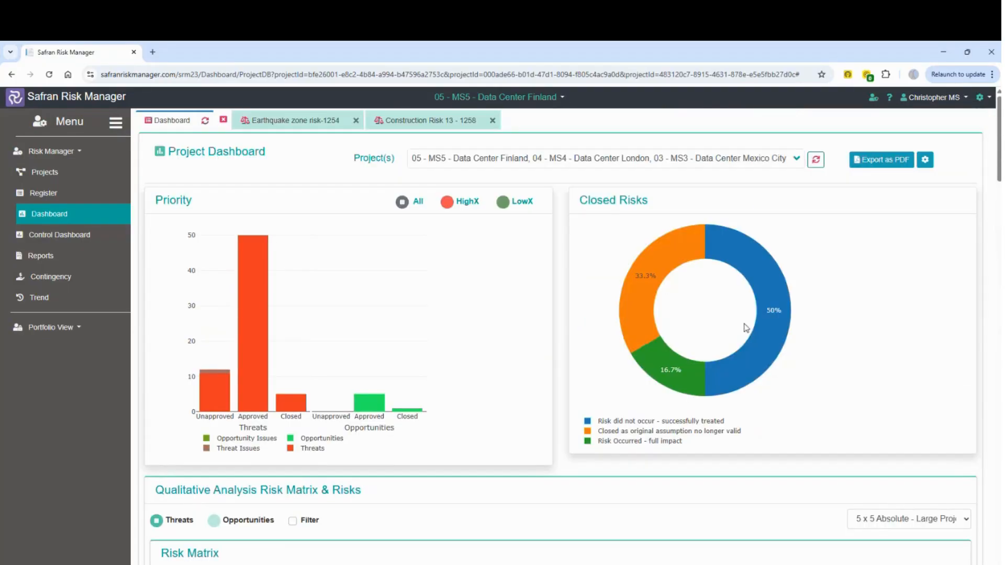
pyautogui.click(204, 121)
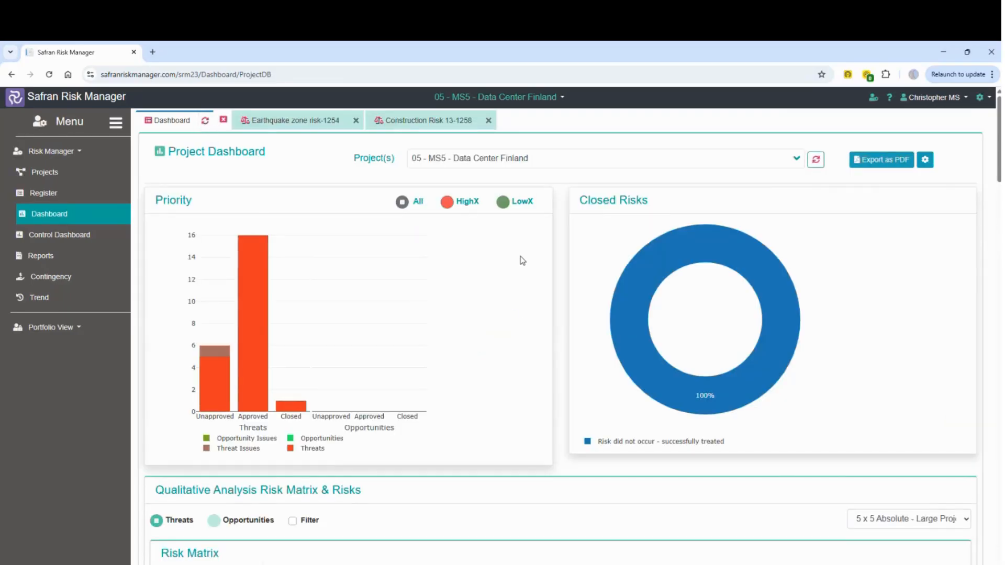
# - Hide the Pre, Post and Cumulative-Pre series in the Quantitative Model chart and inspect where the Cumulative-Post curve meets the contingency line
pyautogui.scroll(-15, 522, 260)
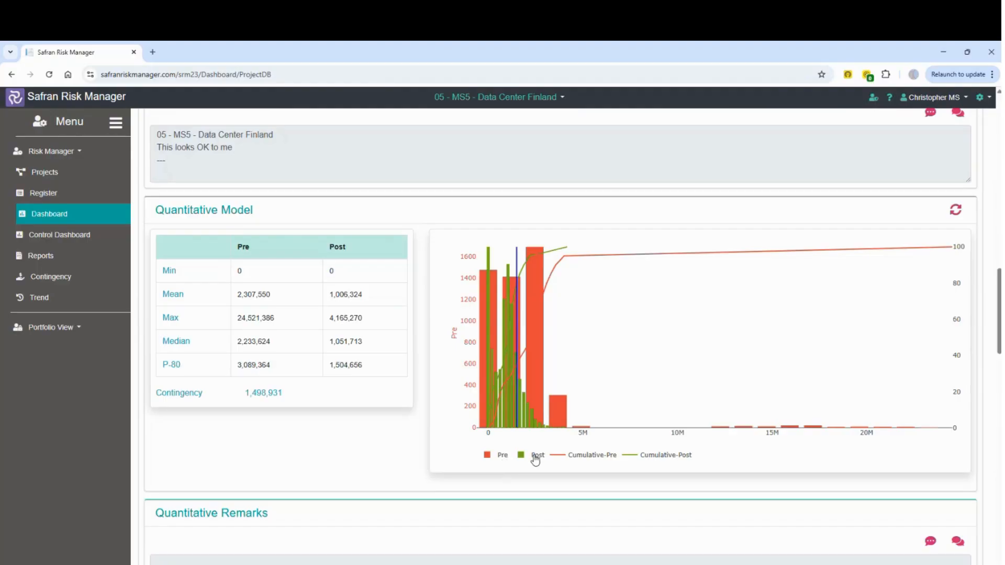
pyautogui.click(502, 455)
pyautogui.click(537, 457)
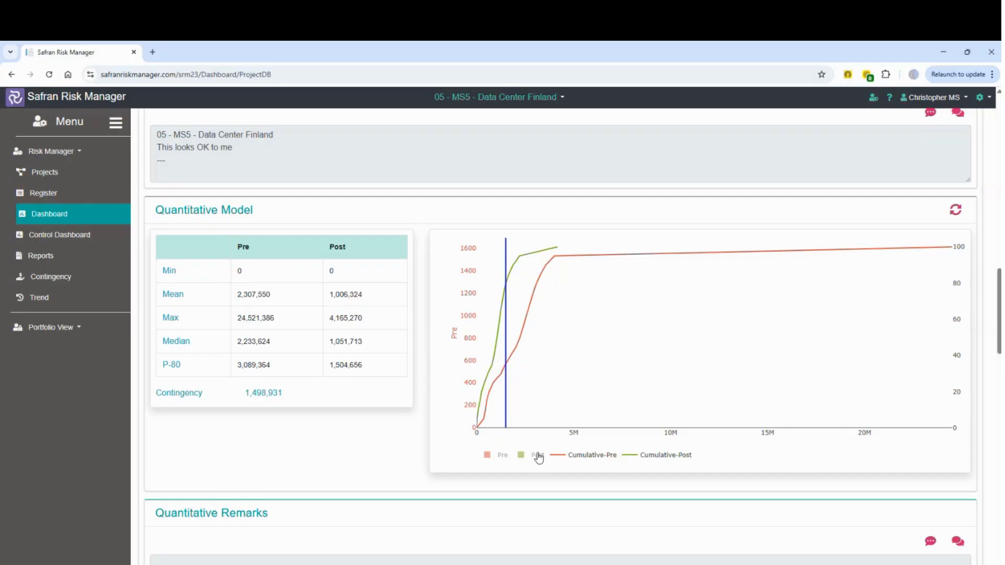
pyautogui.moveTo(506, 261)
pyautogui.moveTo(553, 266)
pyautogui.moveTo(508, 364)
pyautogui.click(597, 455)
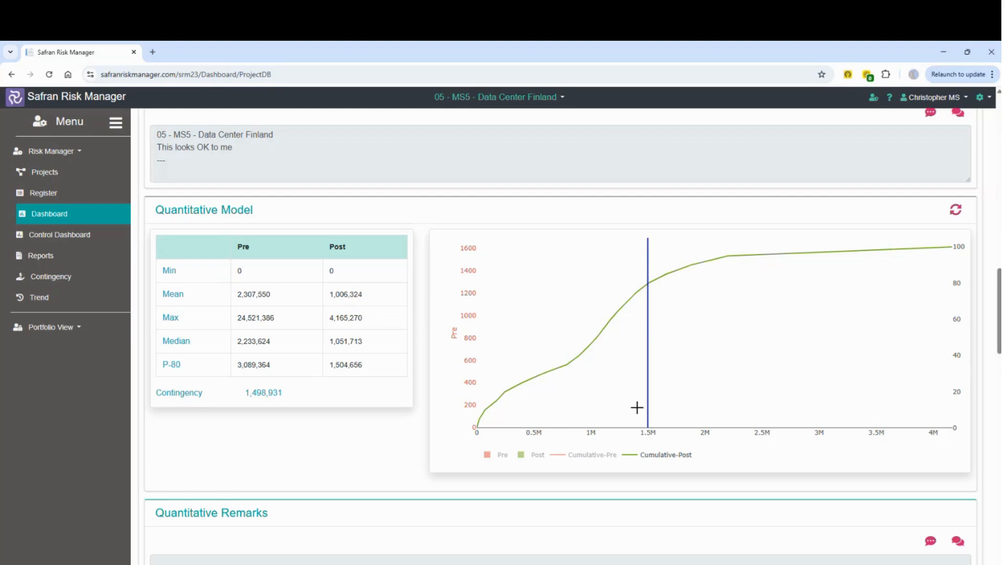
pyautogui.moveTo(647, 287)
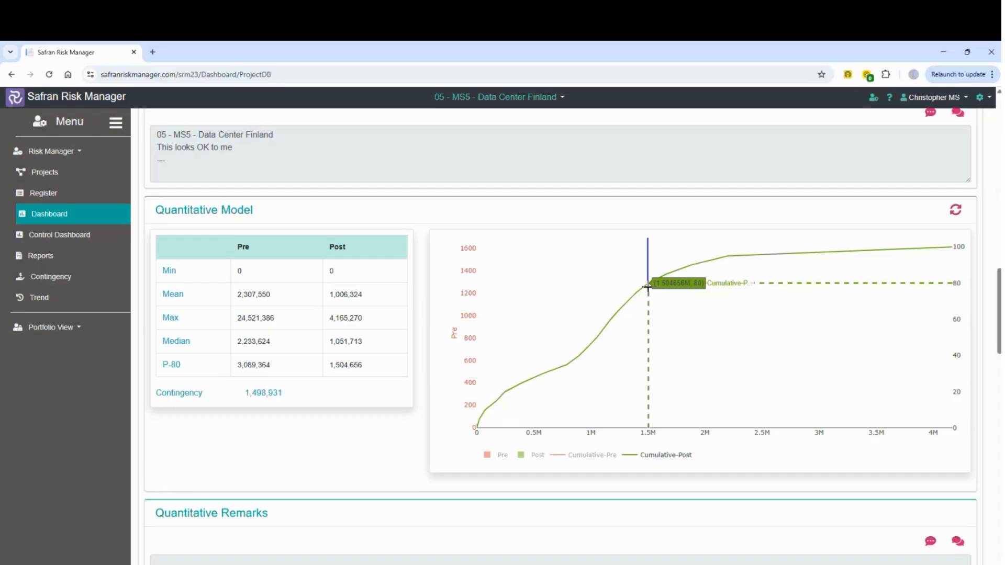
# - Examine the Benefit Ratio bars for Software Development and Material Cost Increase in the Cost Benefit Model
pyautogui.scroll(-7, 647, 287)
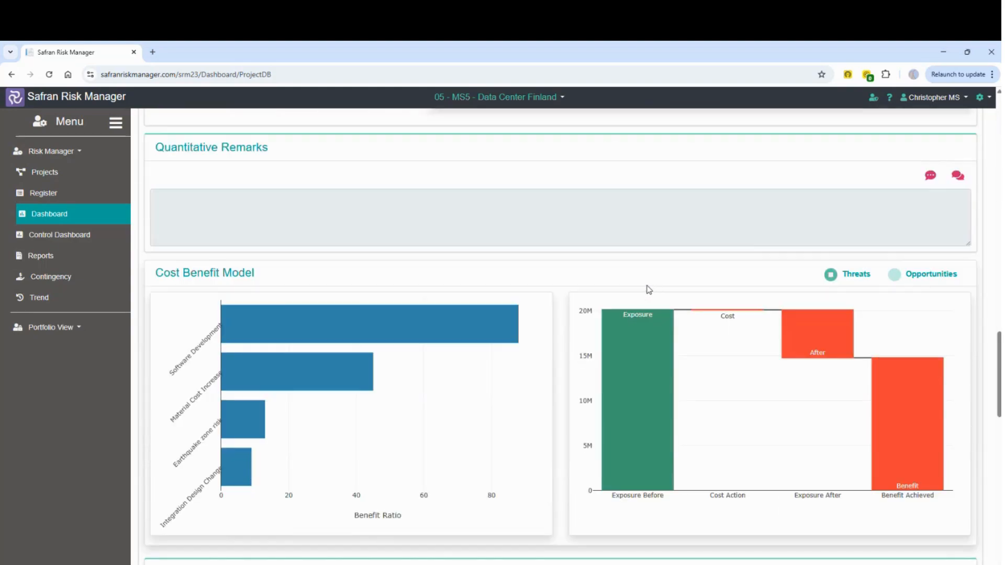
pyautogui.scroll(-2, 576, 299)
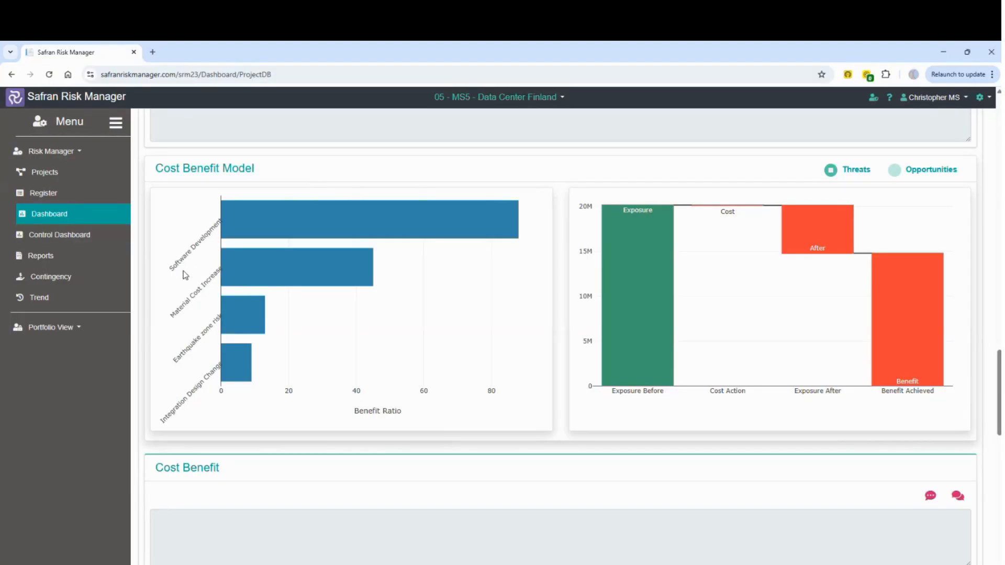
pyautogui.moveTo(274, 228)
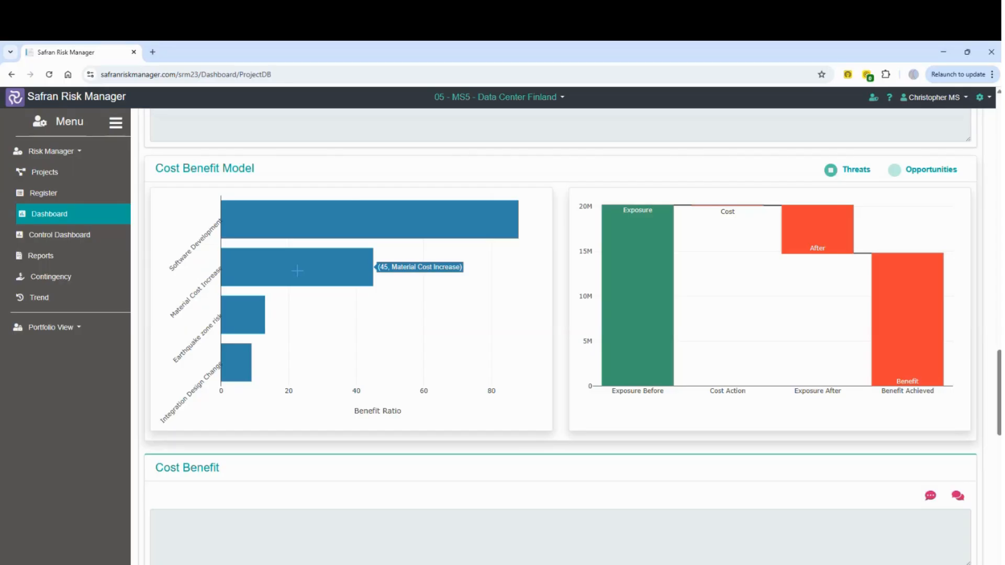
pyautogui.moveTo(318, 219)
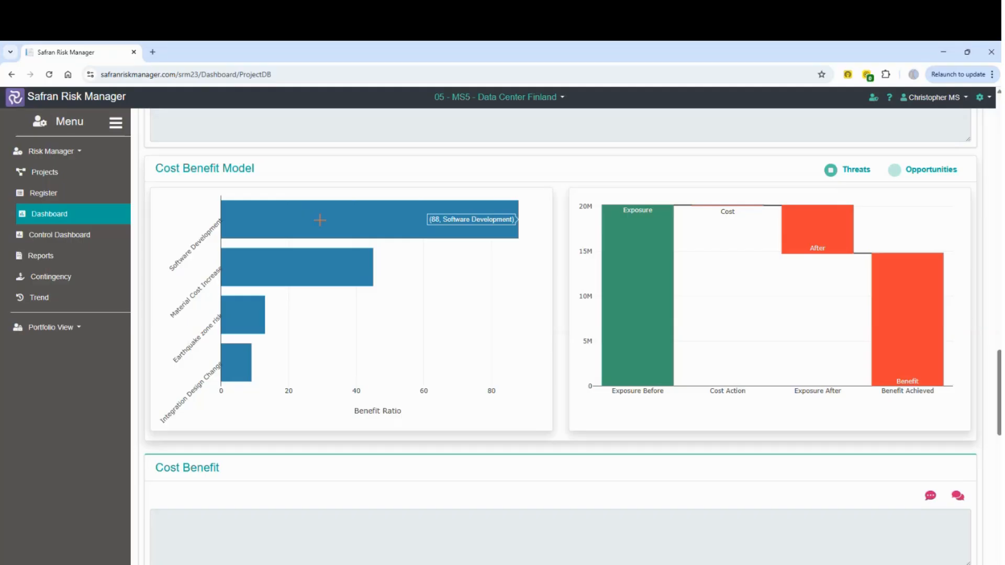
pyautogui.moveTo(326, 283)
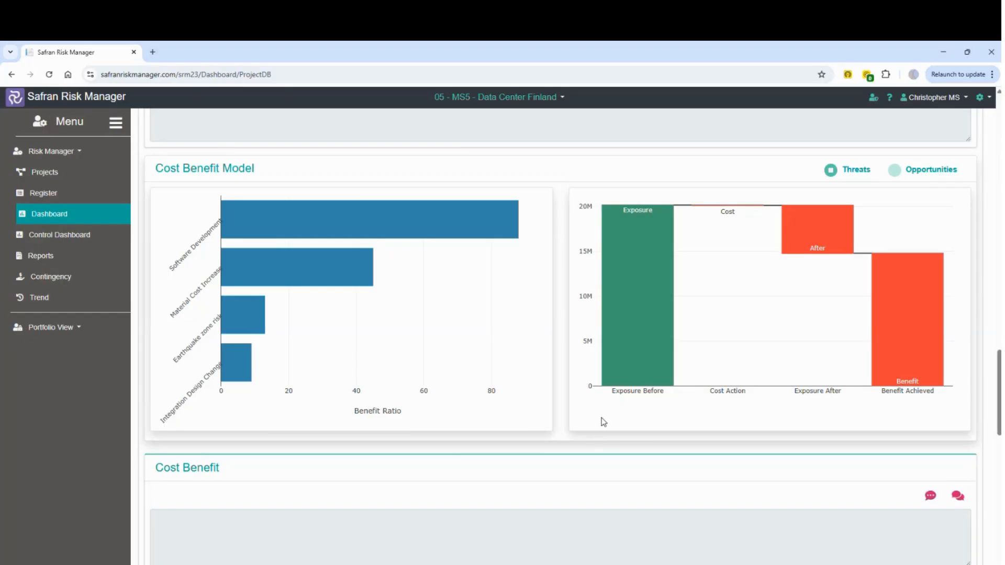
# - Read the Cost Benefit Model's waterfall chart from Exposure Before through Cost Action and Exposure After to Benefit Achieved
pyautogui.moveTo(654, 279)
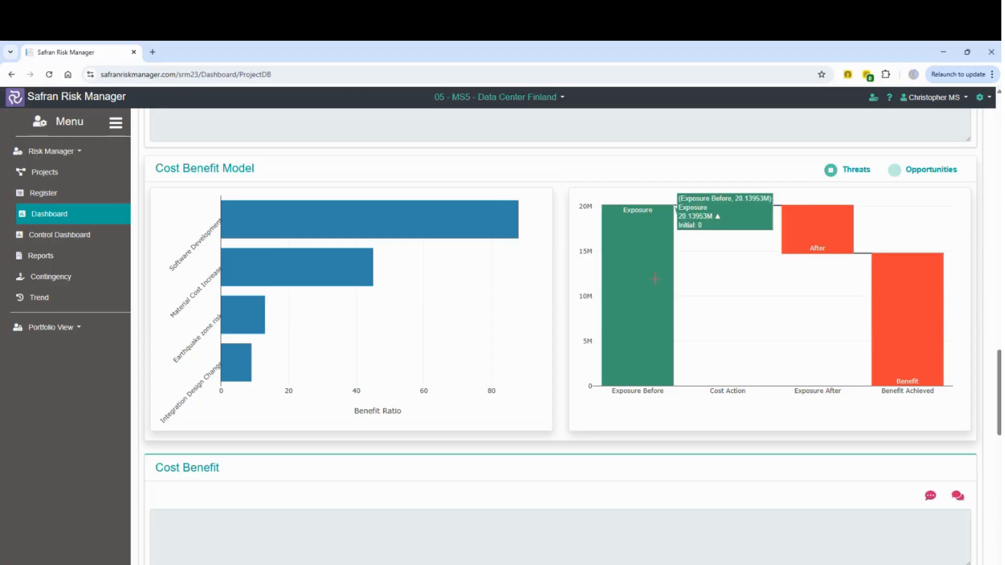
pyautogui.moveTo(731, 238)
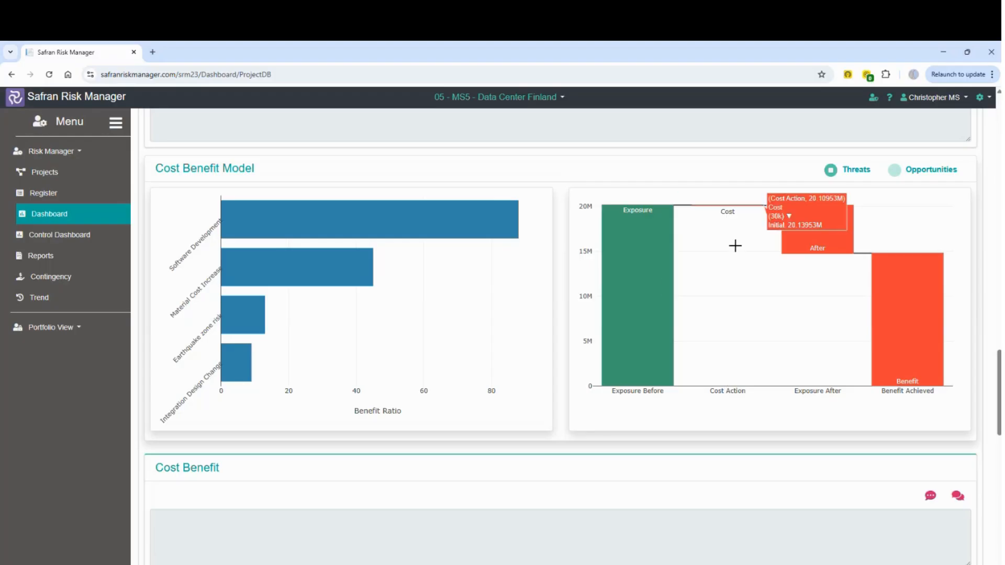
pyautogui.moveTo(796, 281)
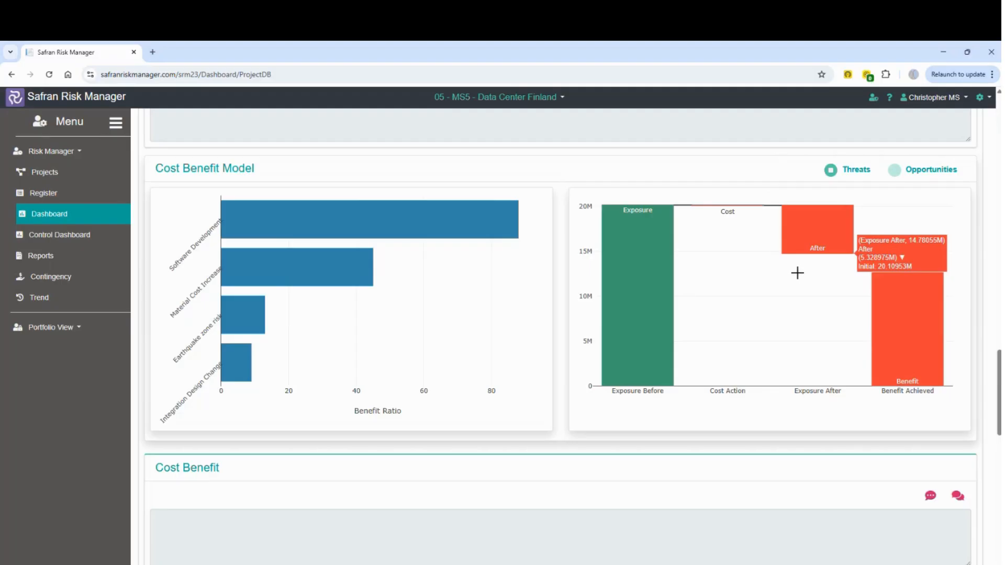
pyautogui.moveTo(872, 350)
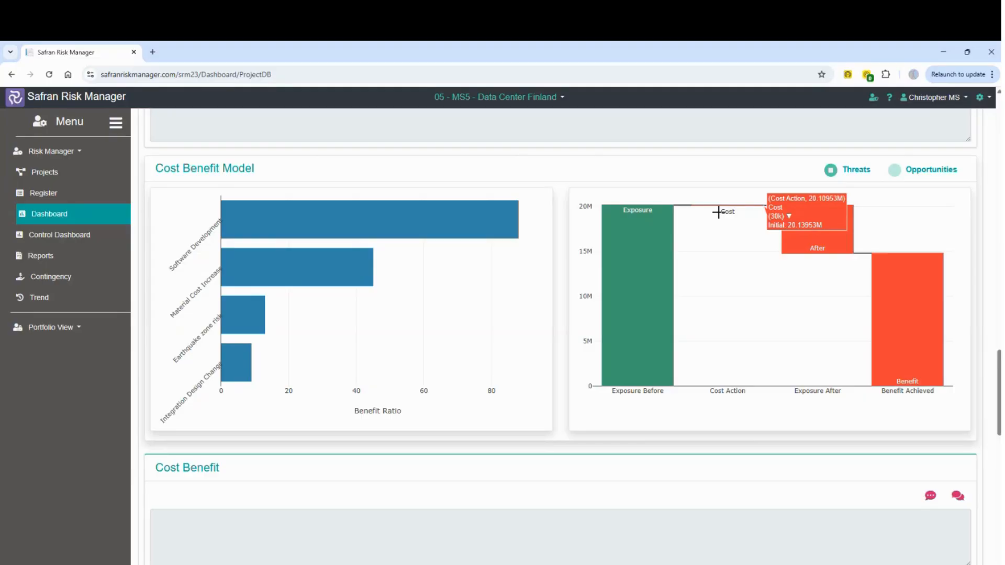
pyautogui.moveTo(907, 271)
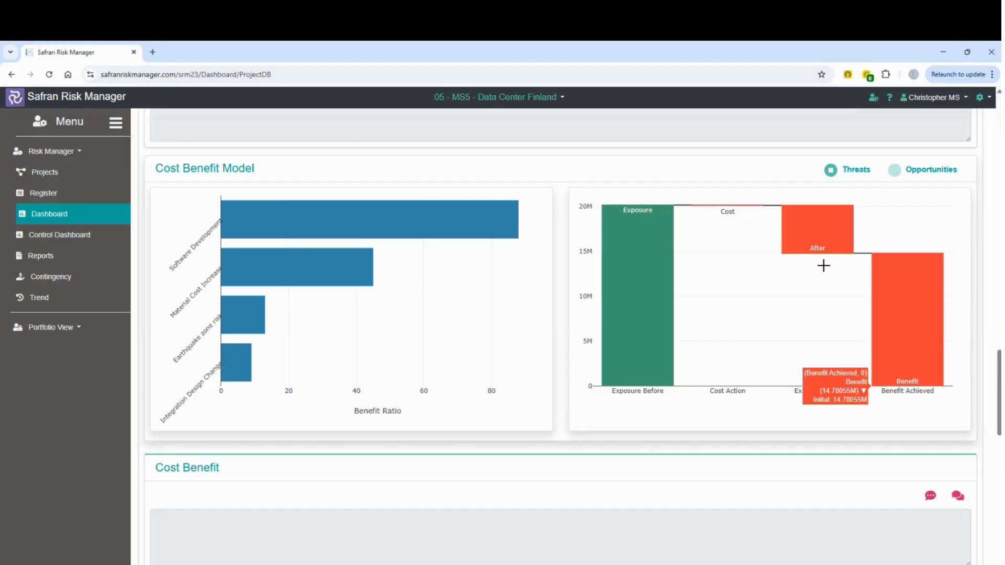
# - Examine the Category Count and Category Value charts of the Categorisation Analysis for Function Impacted, particularly Engineering & Assurance
pyautogui.scroll(-5, 720, 256)
pyautogui.scroll(-3, 720, 256)
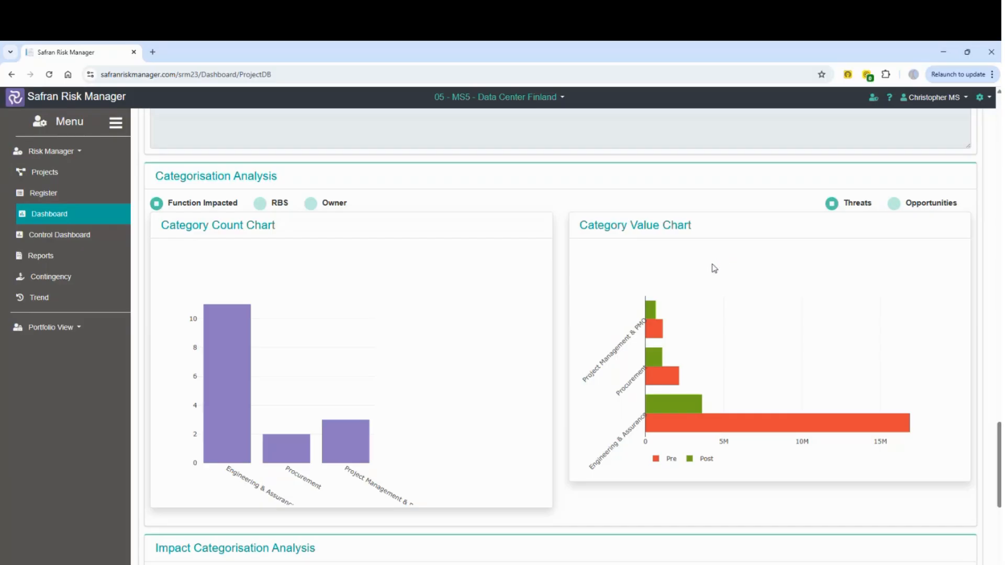
pyautogui.scroll(-1, 385, 401)
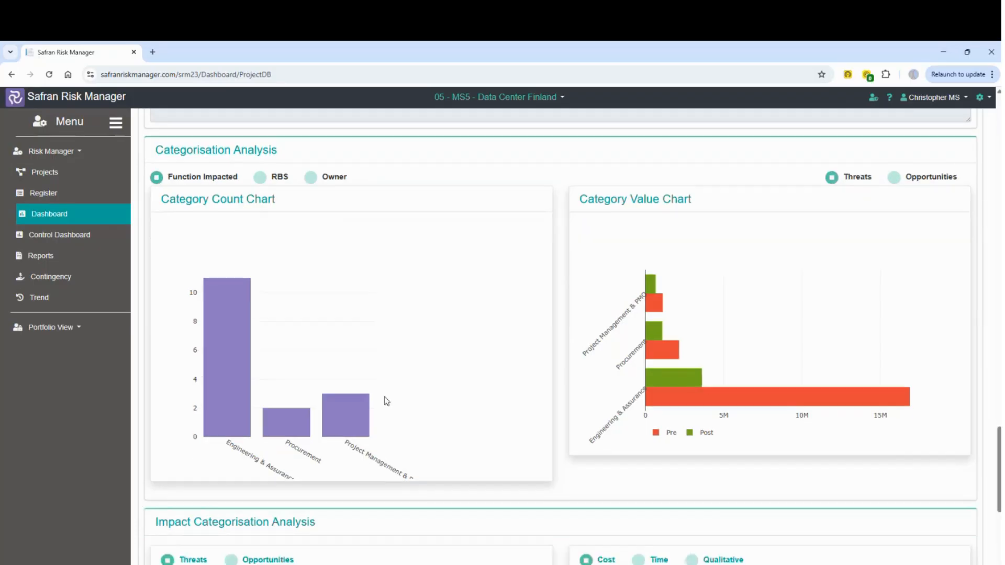
pyautogui.moveTo(234, 328)
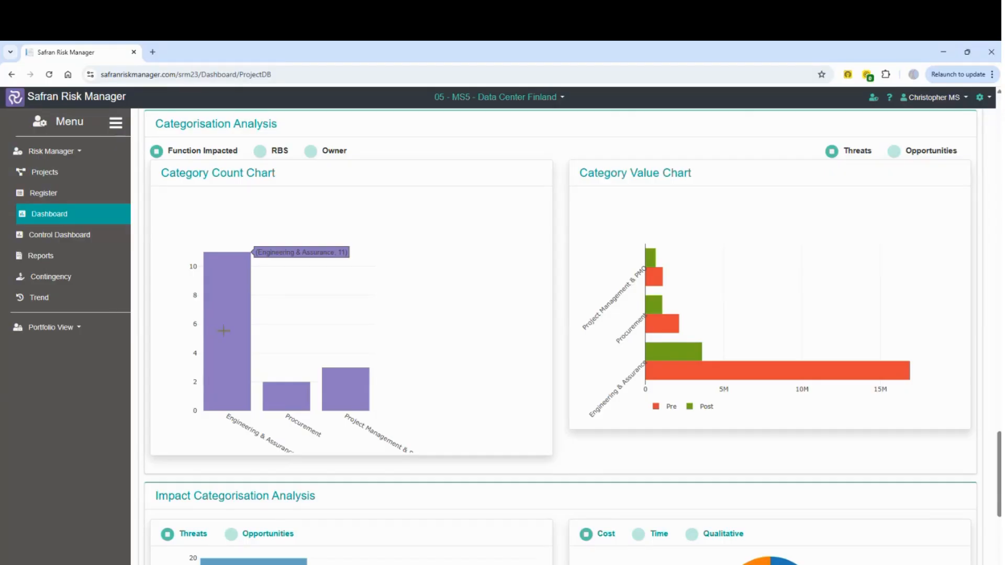
pyautogui.moveTo(343, 397)
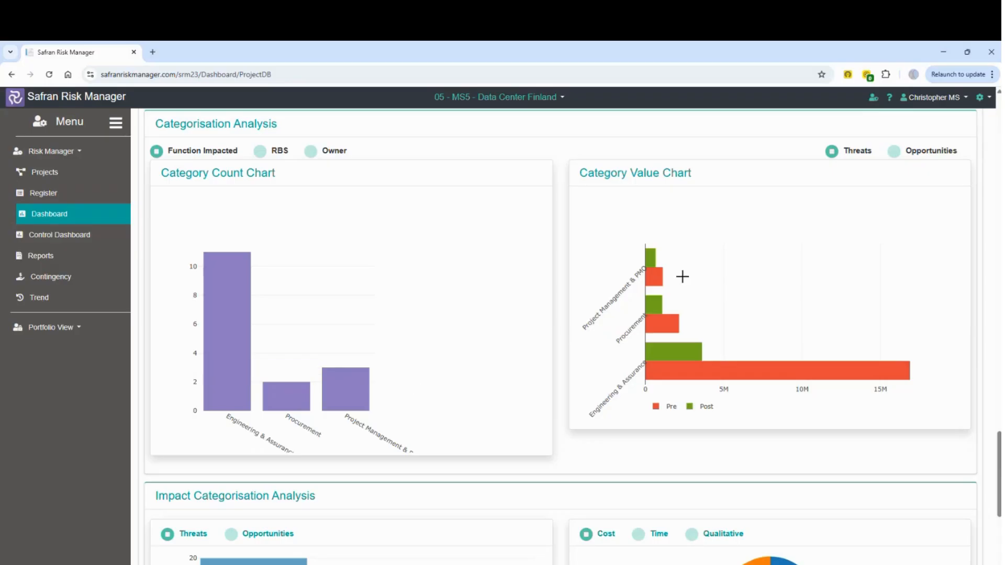
pyautogui.moveTo(689, 373)
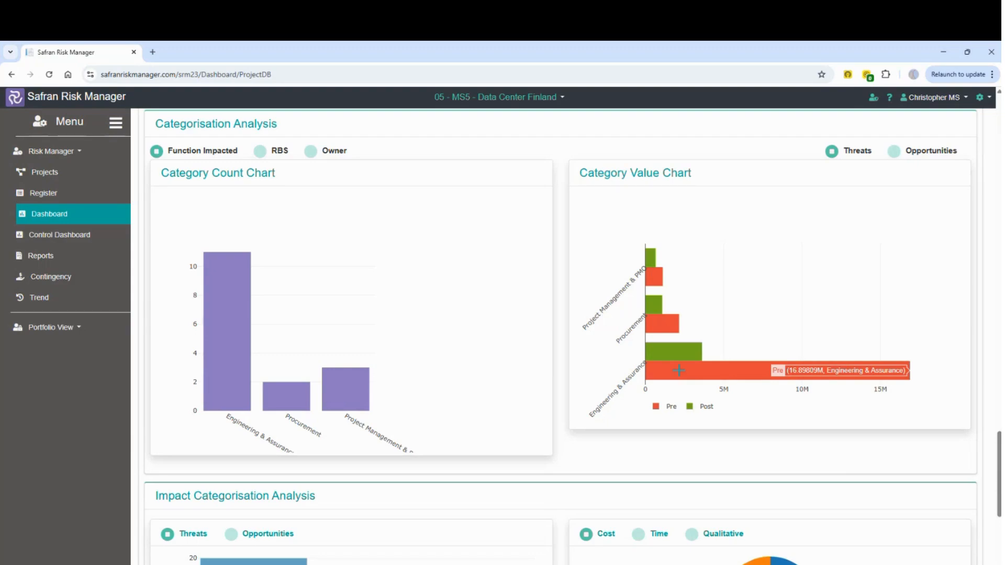
# - Group the Categorisation Analysis by RBS, and review its charts together with the Impact Categorisation Analysis
pyautogui.click(262, 154)
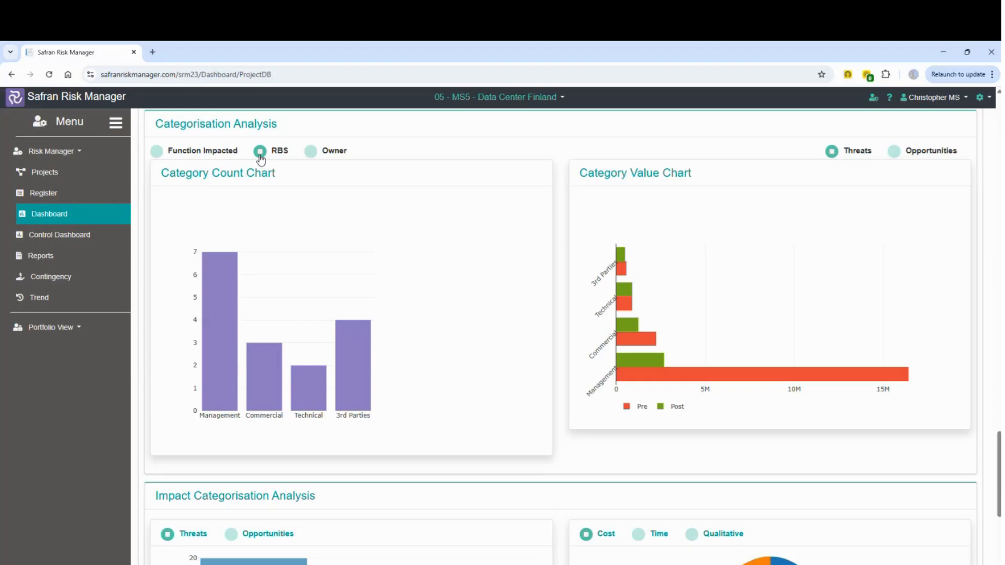
pyautogui.moveTo(205, 306)
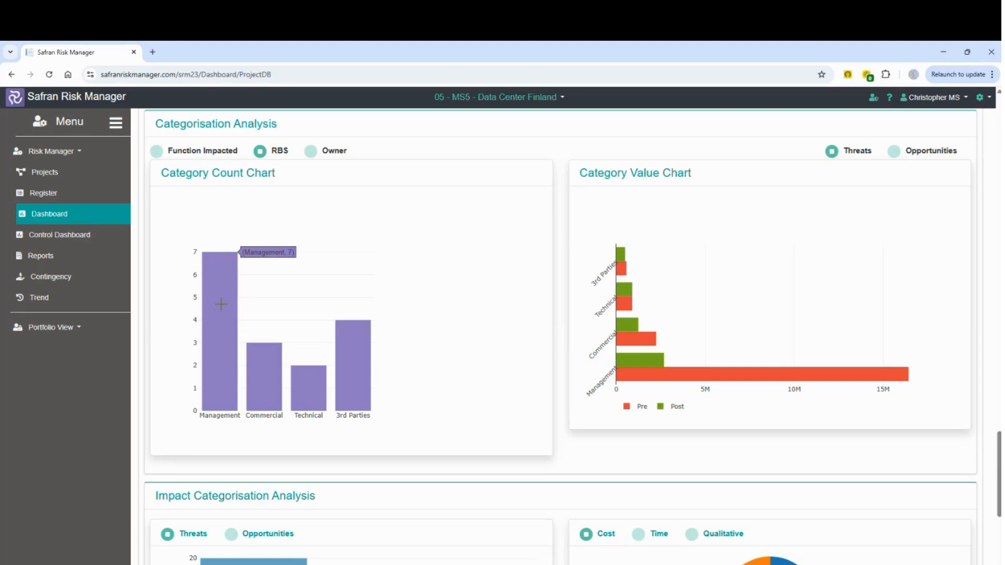
pyautogui.scroll(-4, 337, 312)
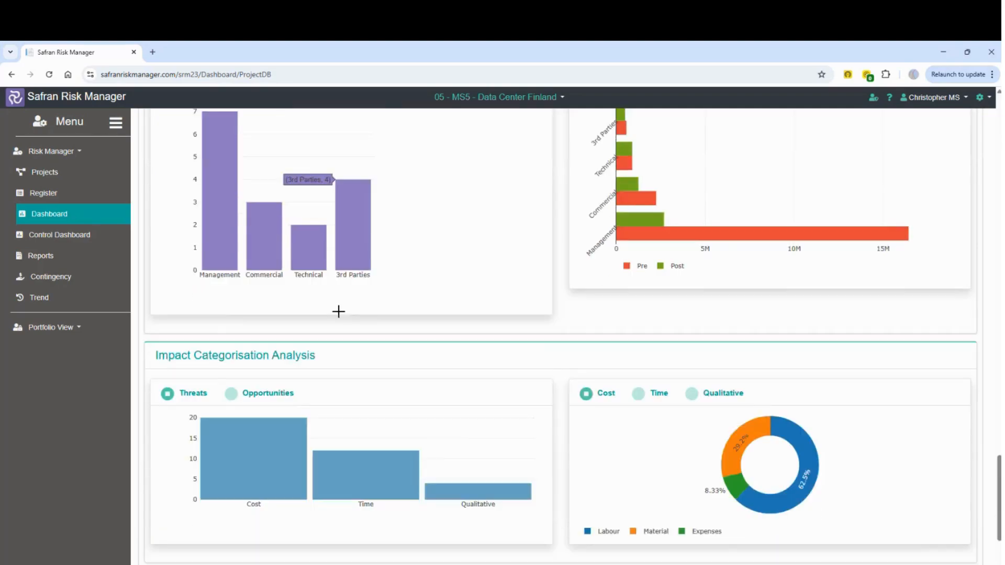
pyautogui.scroll(-1, 341, 318)
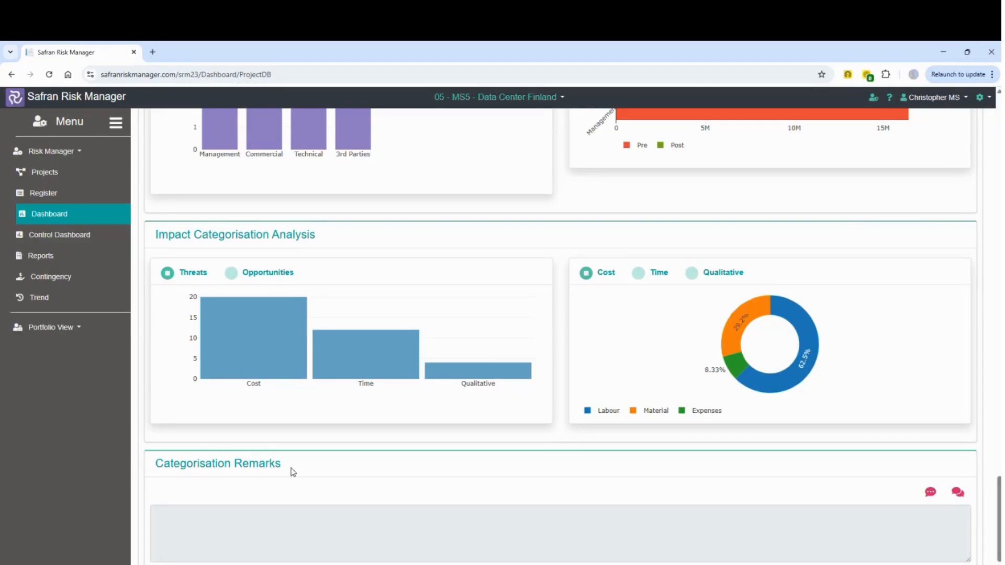
# - Open the comment form of the Cost Benefit remarks to view its fields, and close it without saving
pyautogui.scroll(6, 284, 470)
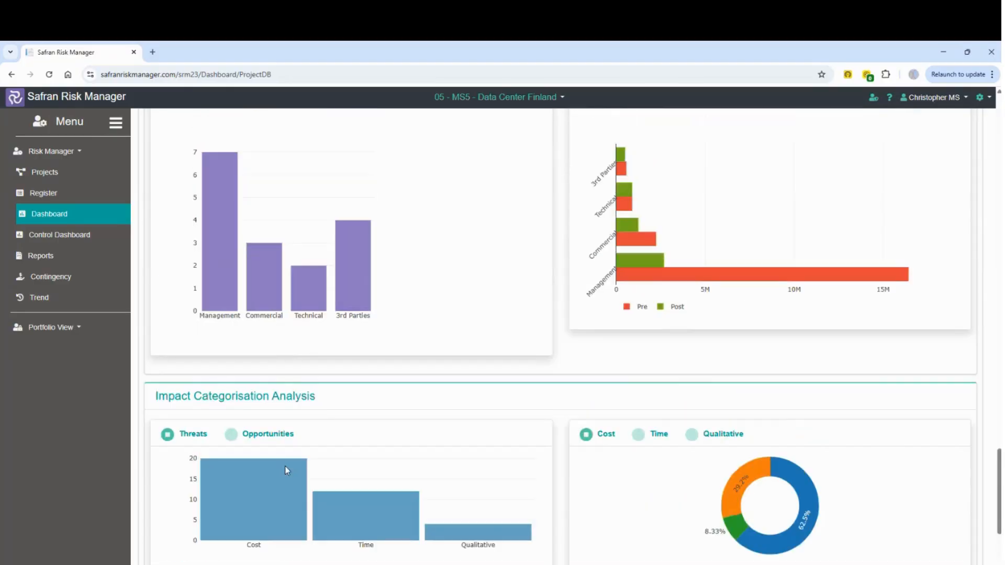
pyautogui.scroll(1, 284, 466)
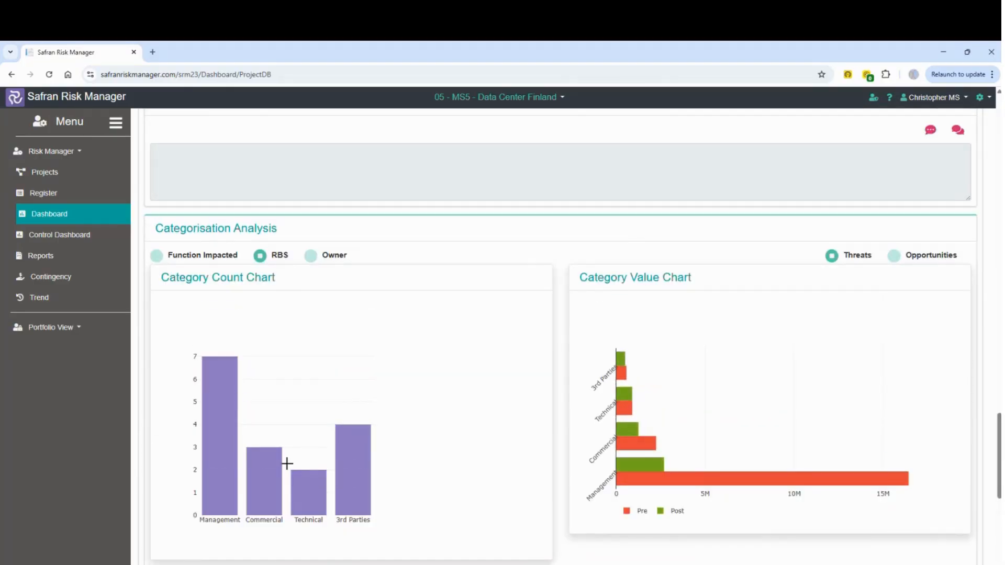
pyautogui.scroll(4, 294, 461)
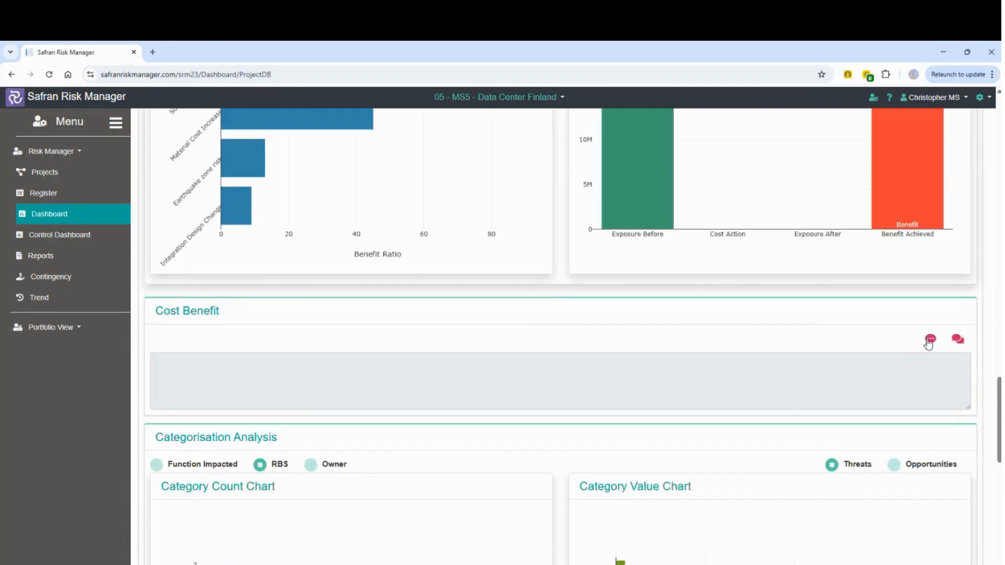
pyautogui.click(929, 340)
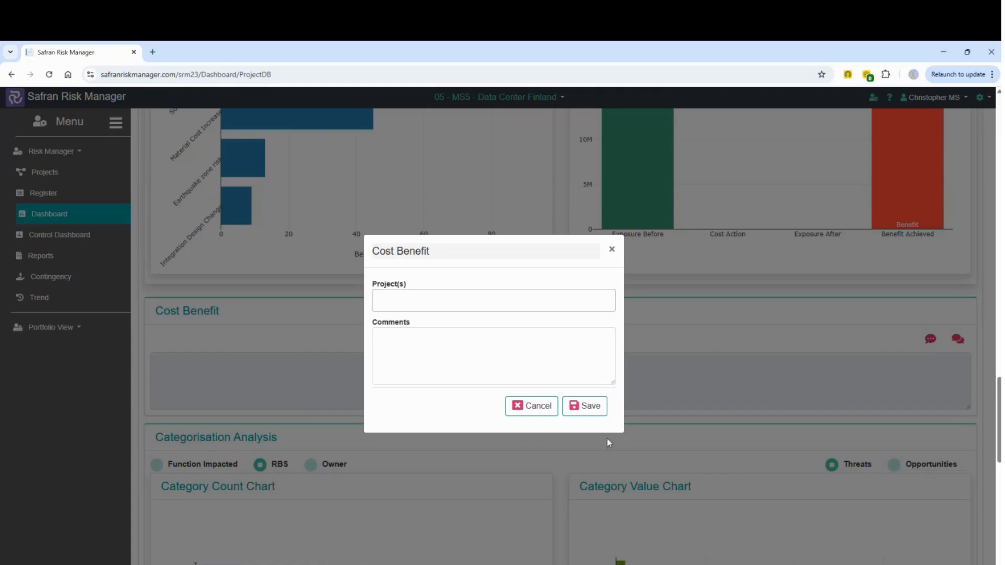
pyautogui.click(554, 415)
pyautogui.scroll(10, 580, 335)
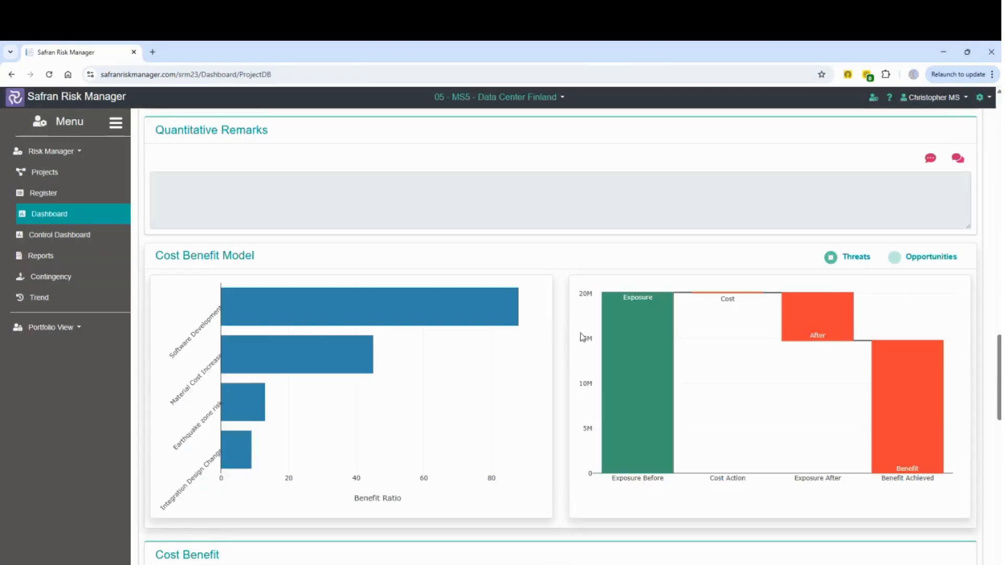
# - Review the Quantitative Model's pre and post figures and cumulative curve, together with the Quantitative Remarks and the Cost Benefit Model below
pyautogui.scroll(1, 580, 333)
pyautogui.scroll(-1, 580, 333)
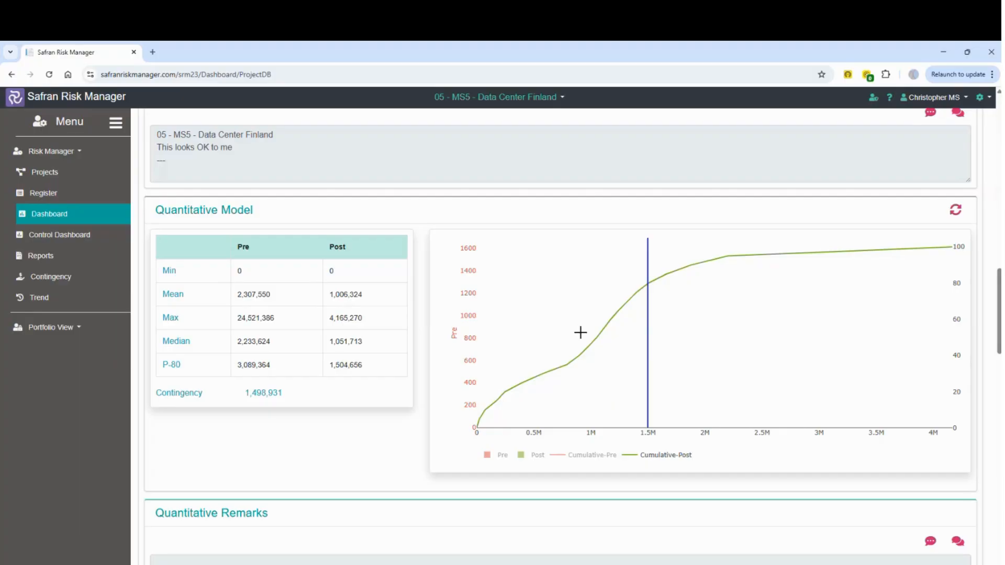
pyautogui.scroll(-3, 580, 333)
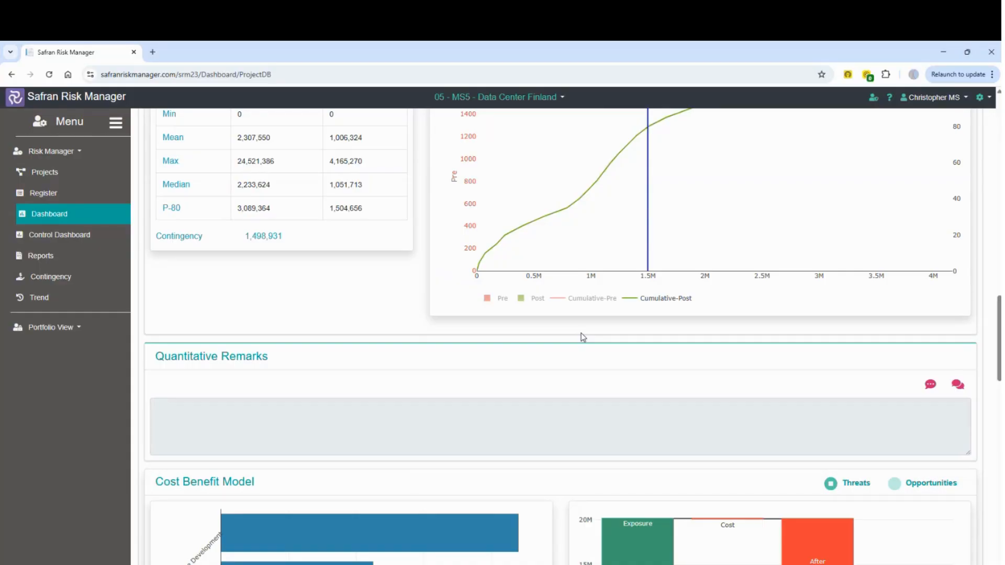
pyautogui.scroll(-1, 581, 334)
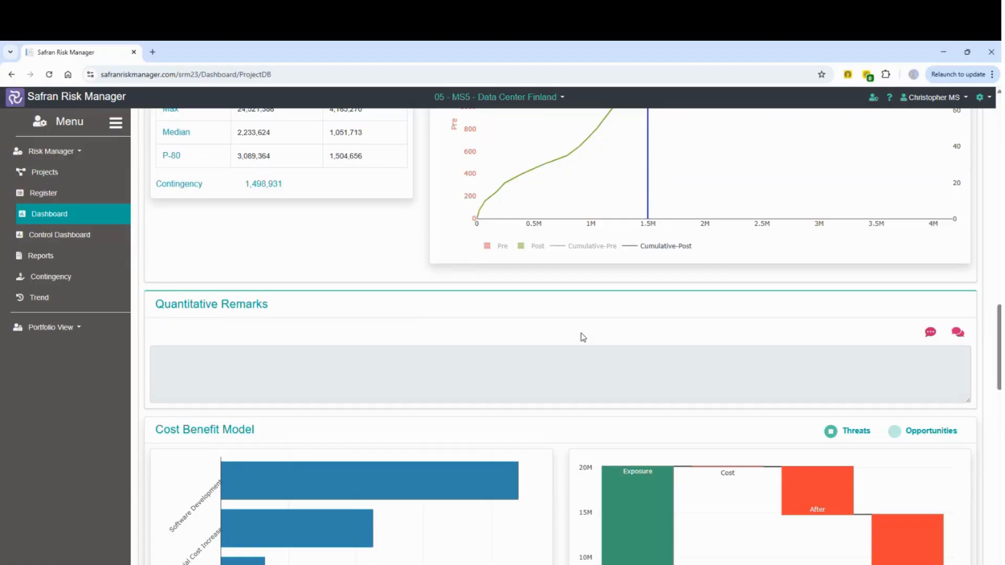
pyautogui.scroll(-1, 581, 333)
# - Open the Risk Details report from the project reports and load it for risk 1253 - Construction Opportunity 1
pyautogui.click(51, 263)
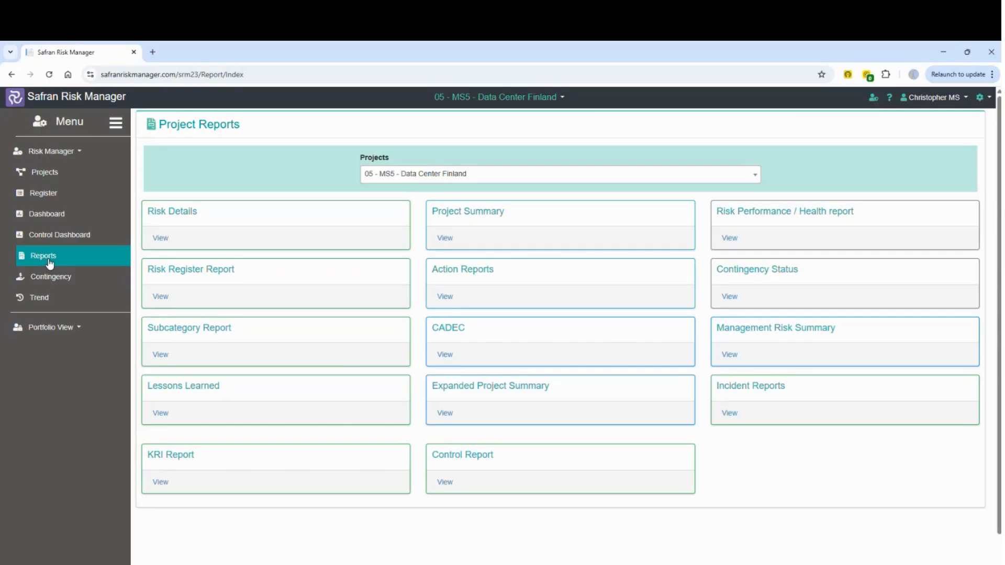
pyautogui.click(166, 239)
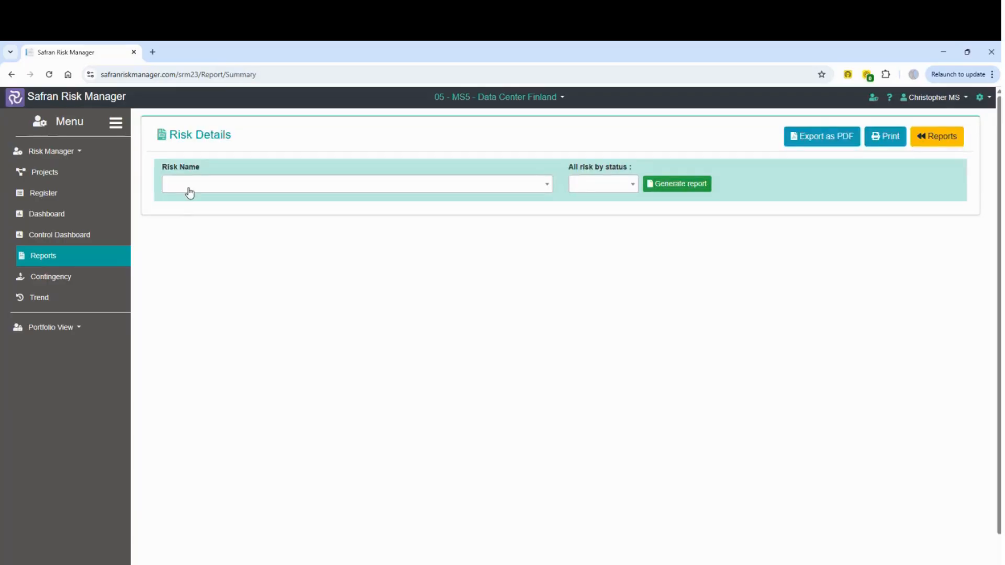
pyautogui.click(187, 187)
pyautogui.click(195, 227)
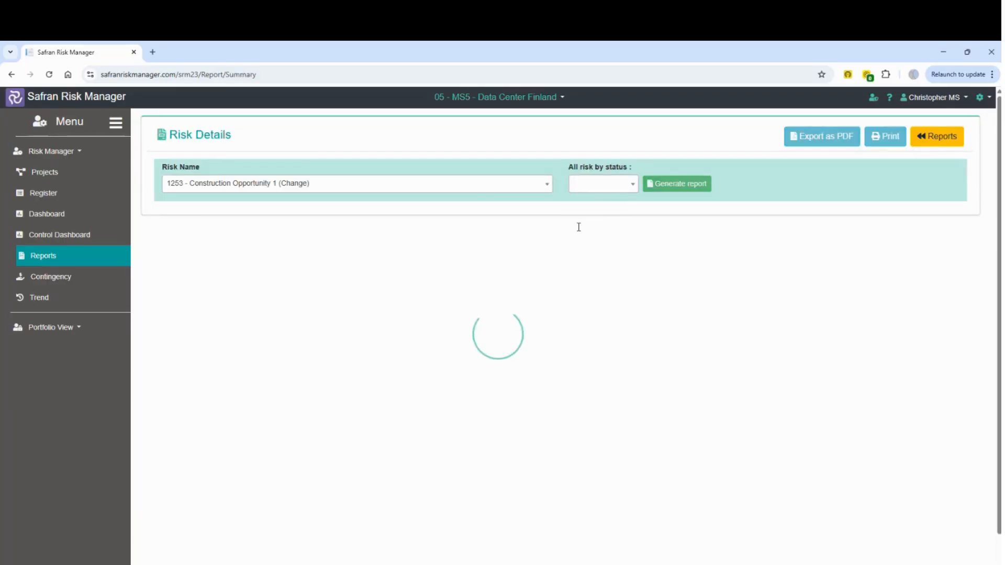
# - Examine the Risk Details report from description to Risk Assessment, view the risk status choices, and return to the reports overview
pyautogui.scroll(-4, 498, 243)
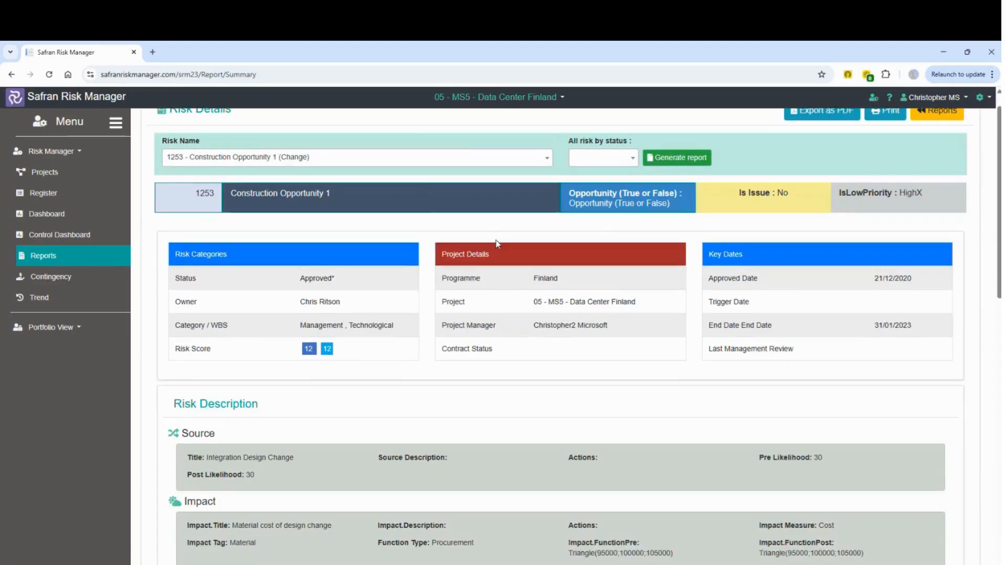
pyautogui.scroll(-7, 497, 244)
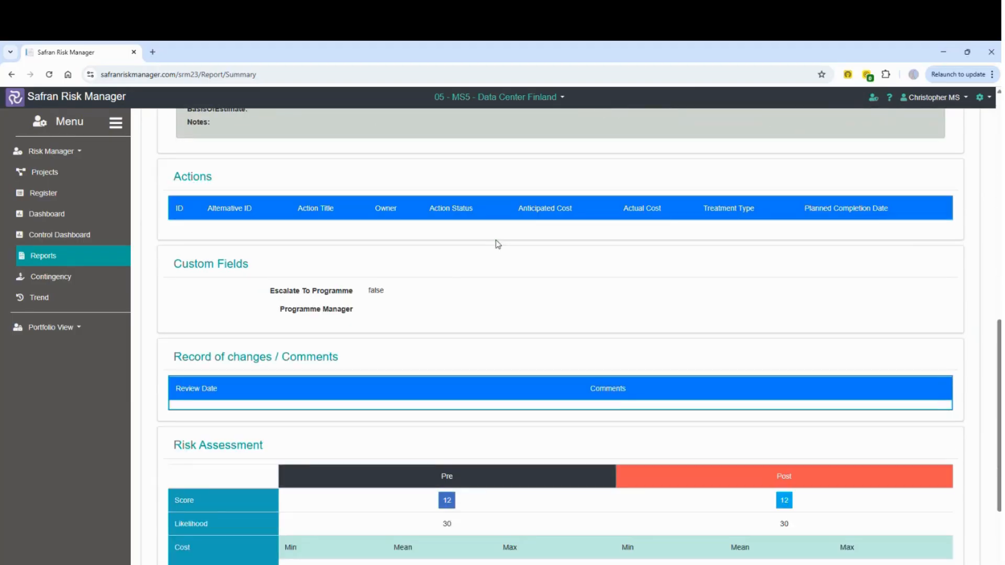
pyautogui.scroll(-3, 497, 244)
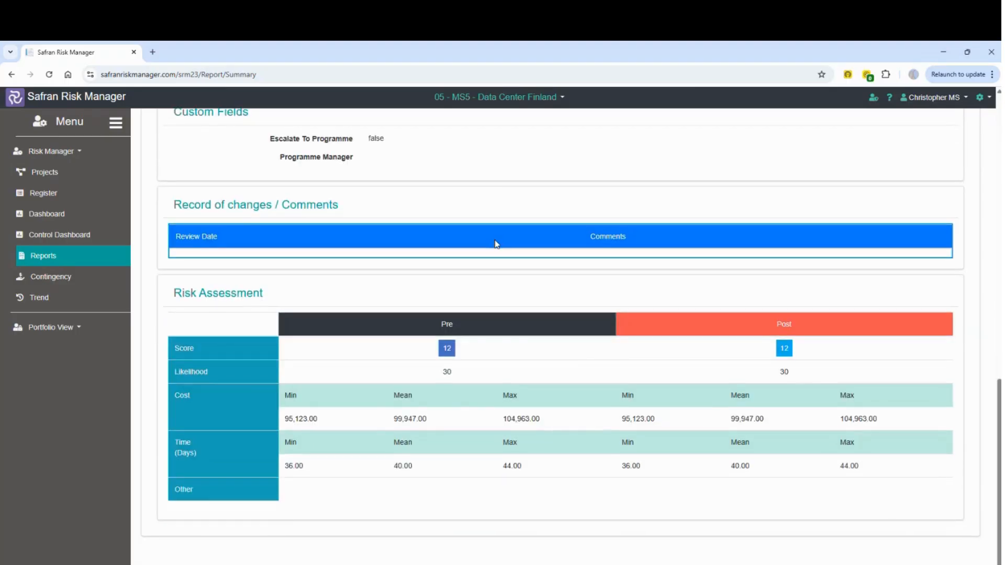
pyautogui.scroll(1, 496, 244)
pyautogui.scroll(9, 494, 241)
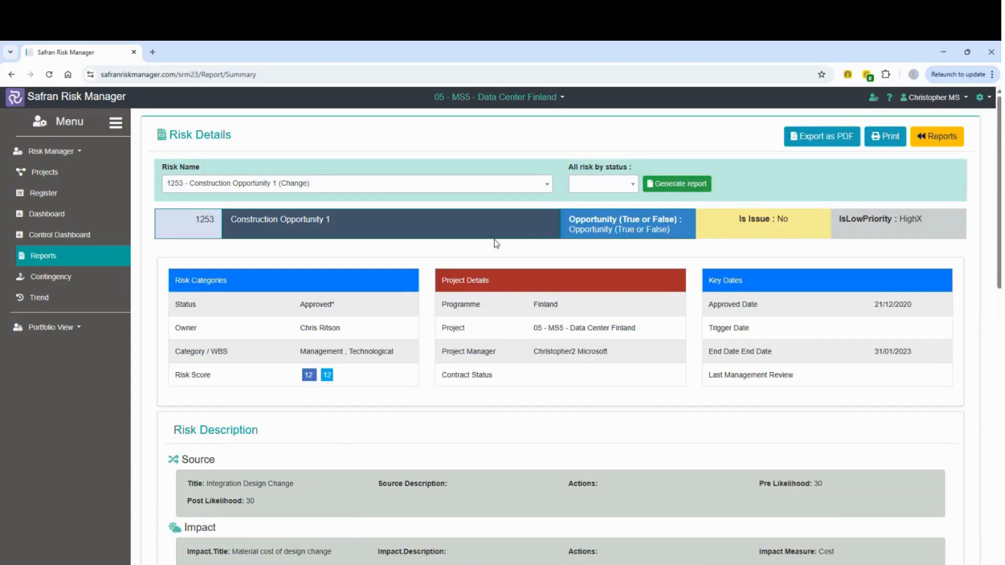
pyautogui.click(590, 184)
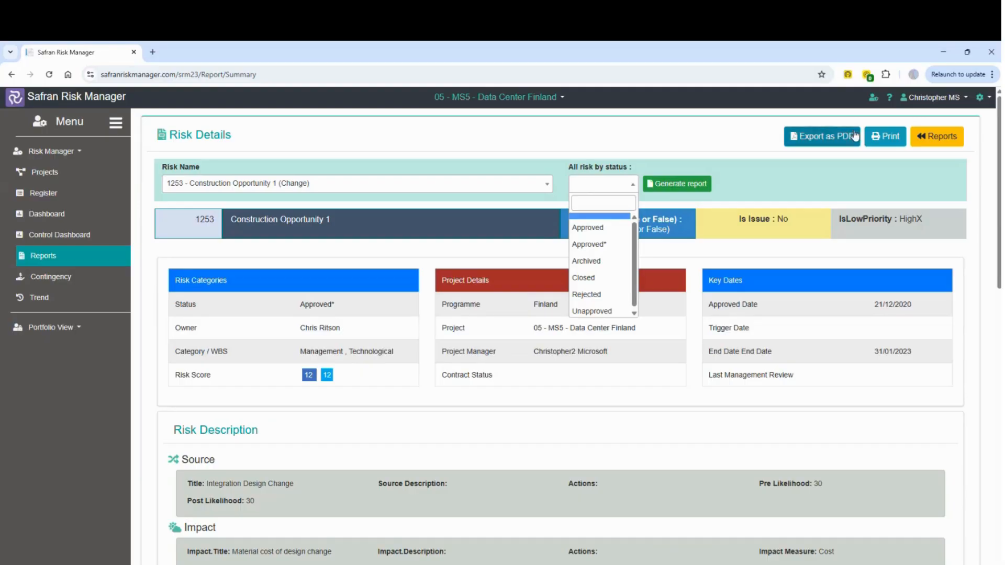
pyautogui.click(927, 141)
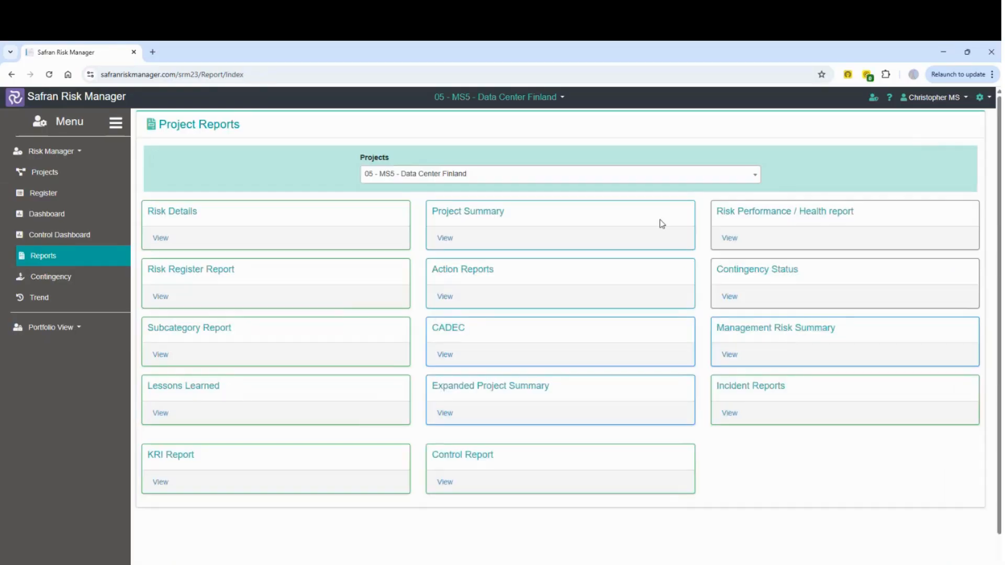
# - Open the Project Summary report for 05 - MS5 - Data Center Finland and review its project details, Risk Matrix and Risk(s) table
pyautogui.click(444, 239)
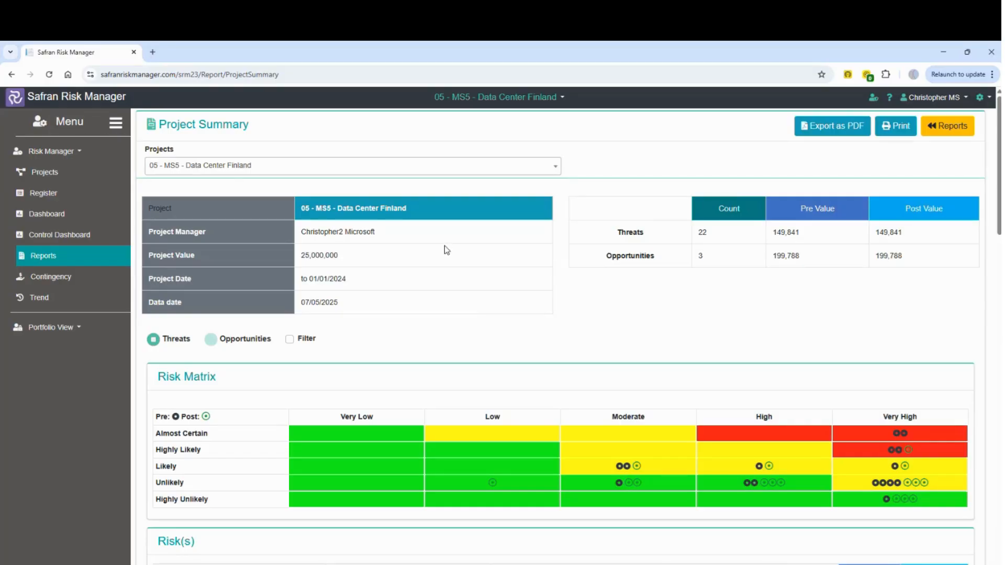
pyautogui.scroll(-1, 444, 246)
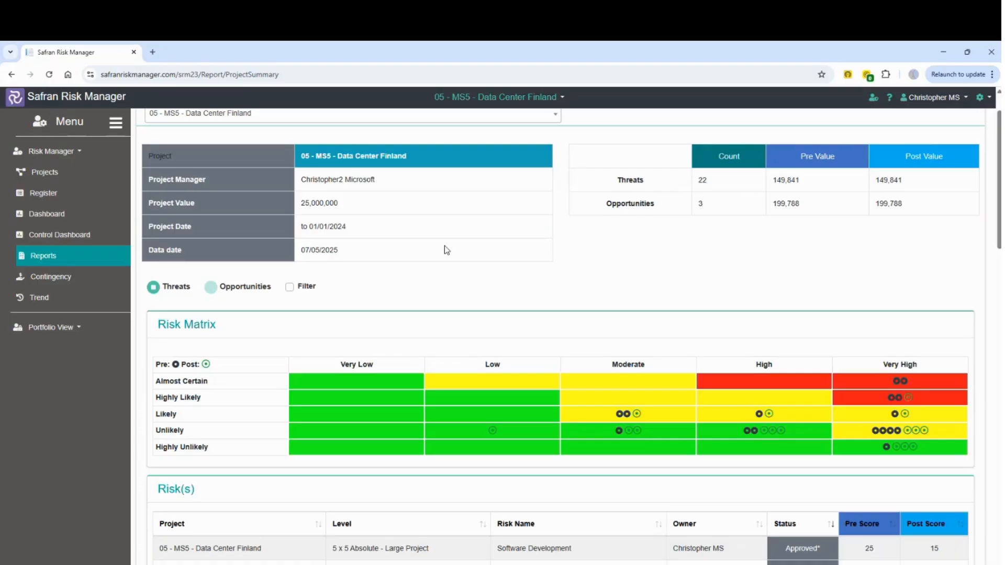
pyautogui.scroll(-1, 447, 250)
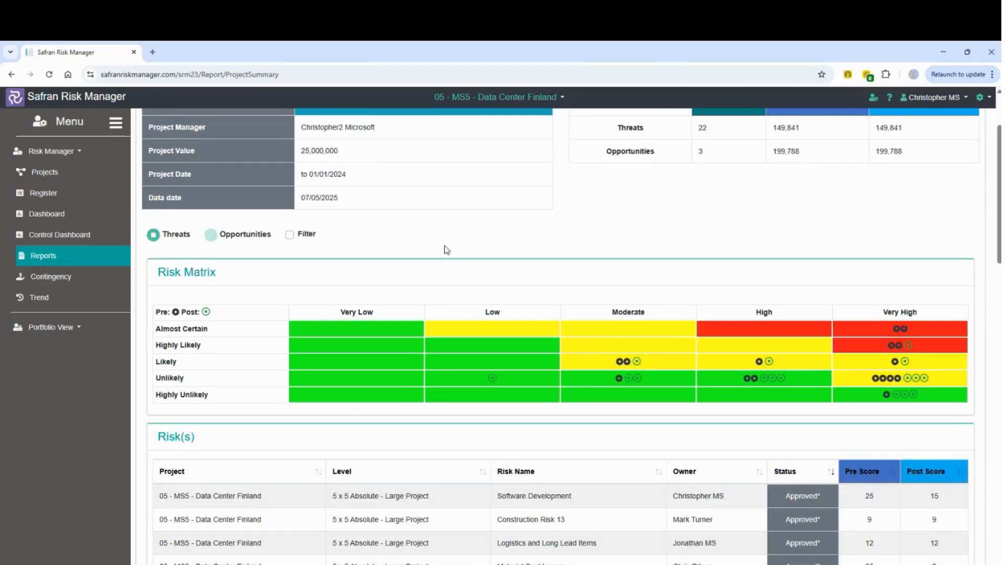
pyautogui.scroll(-1, 447, 250)
pyautogui.scroll(-6, 446, 249)
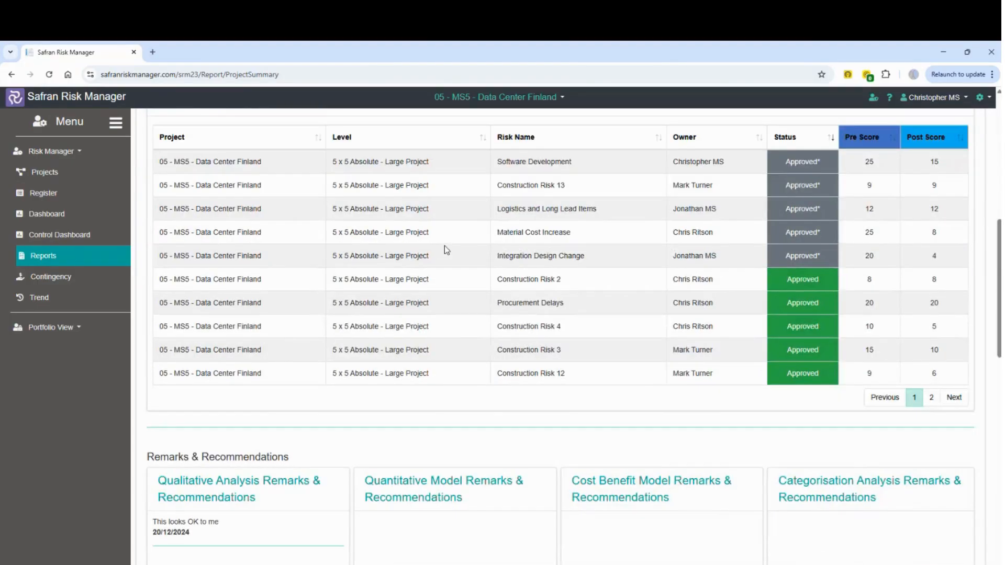
# - Read the Project Summary's Remarks & Recommendations, Top 5 Open Risks and risk exposure chart, and return to the reports overview
pyautogui.scroll(-3, 446, 249)
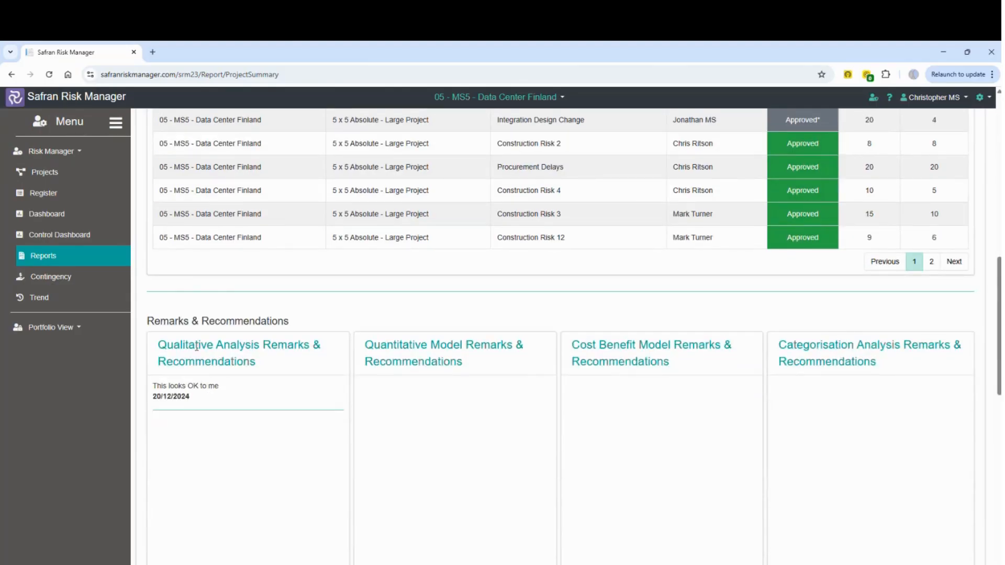
pyautogui.scroll(-5, 411, 339)
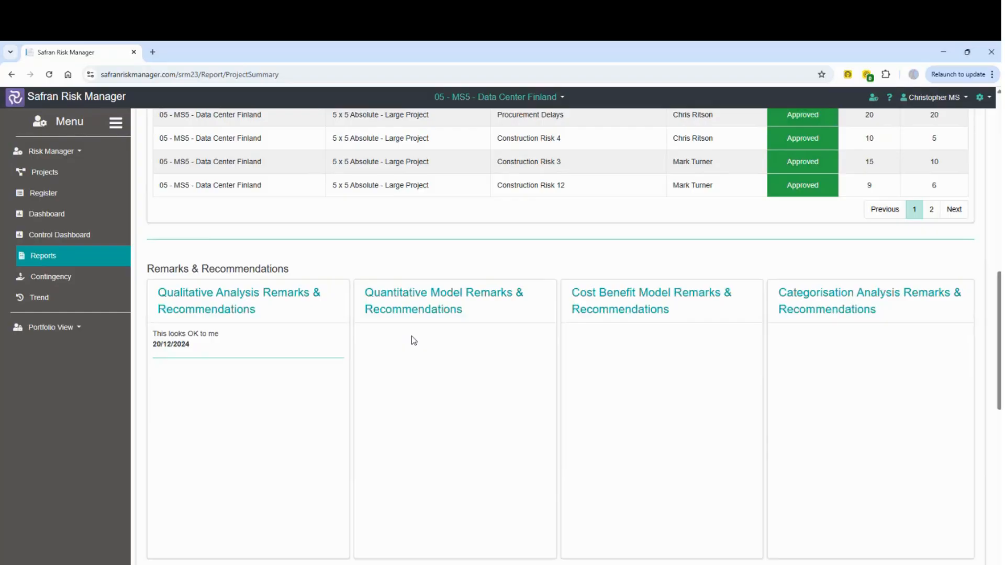
pyautogui.scroll(-4, 412, 340)
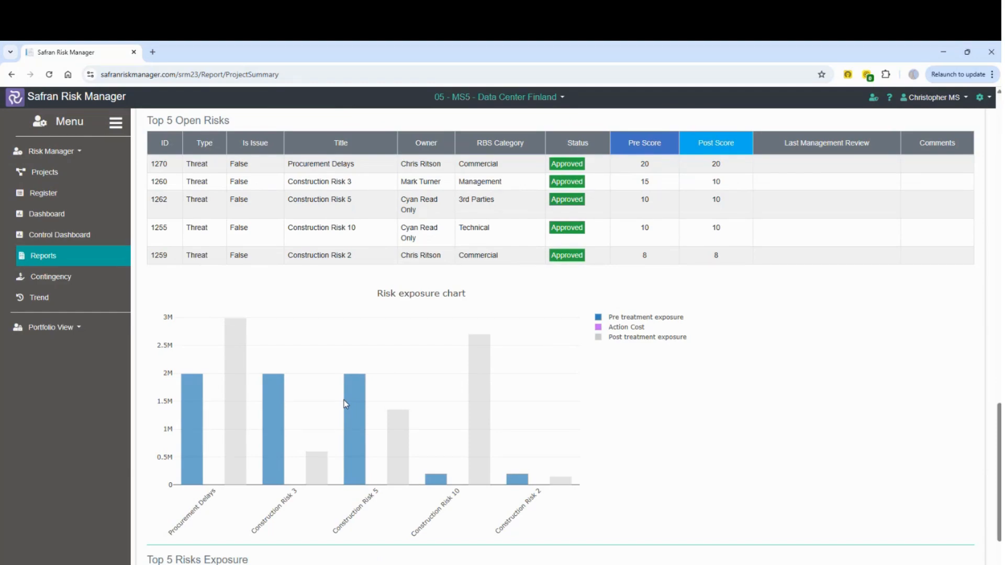
pyautogui.scroll(4, 343, 400)
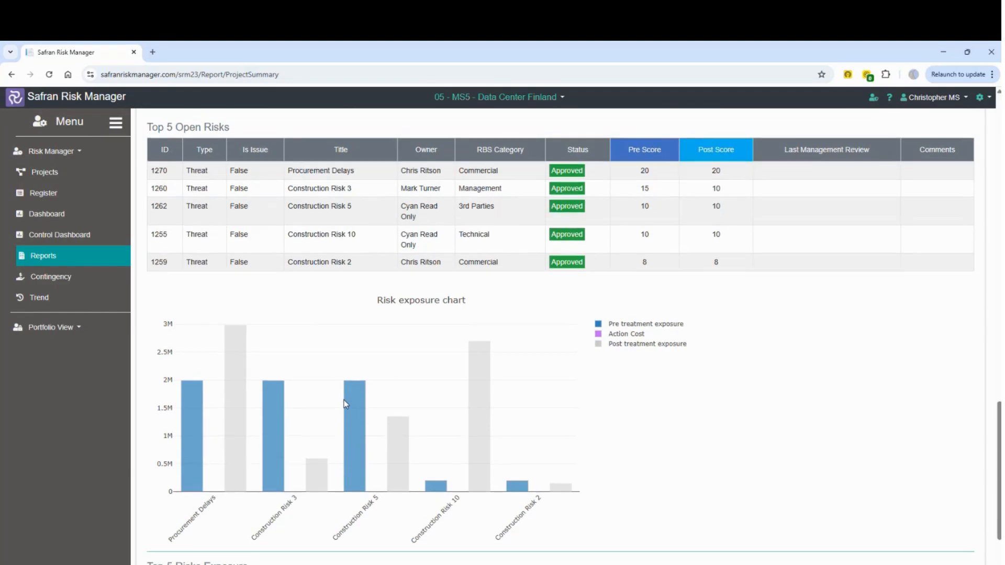
pyautogui.scroll(14, 344, 399)
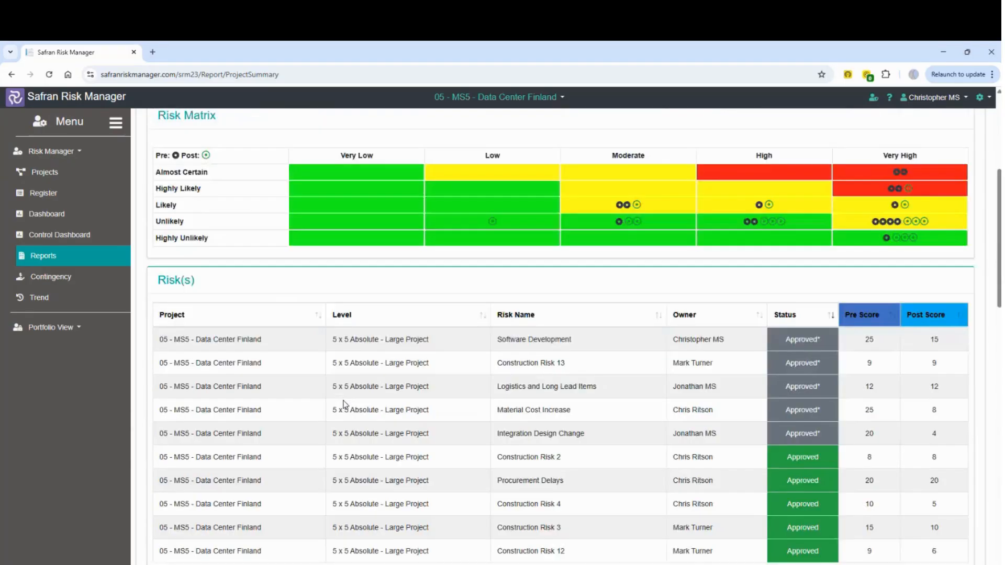
pyautogui.scroll(1, 343, 400)
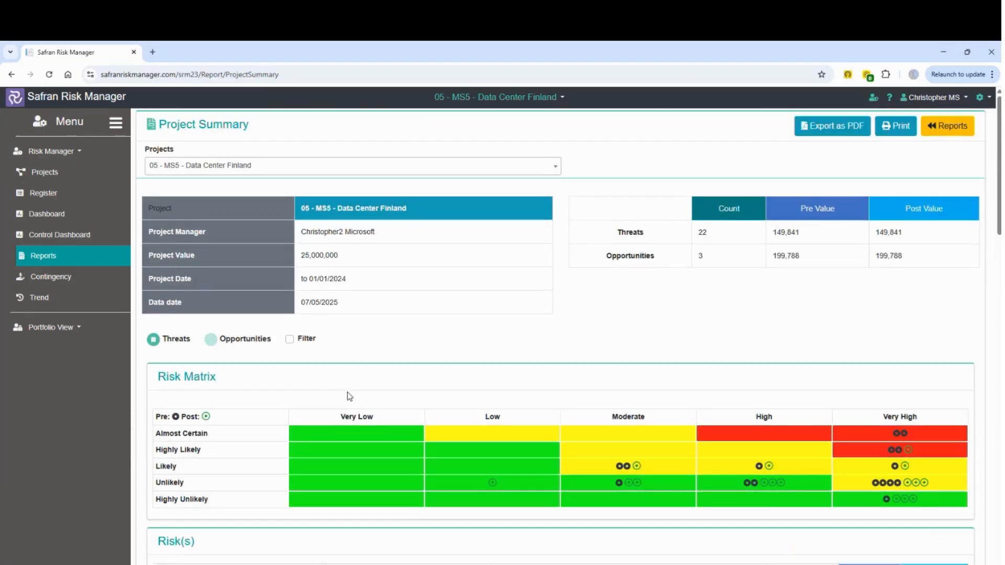
pyautogui.click(945, 129)
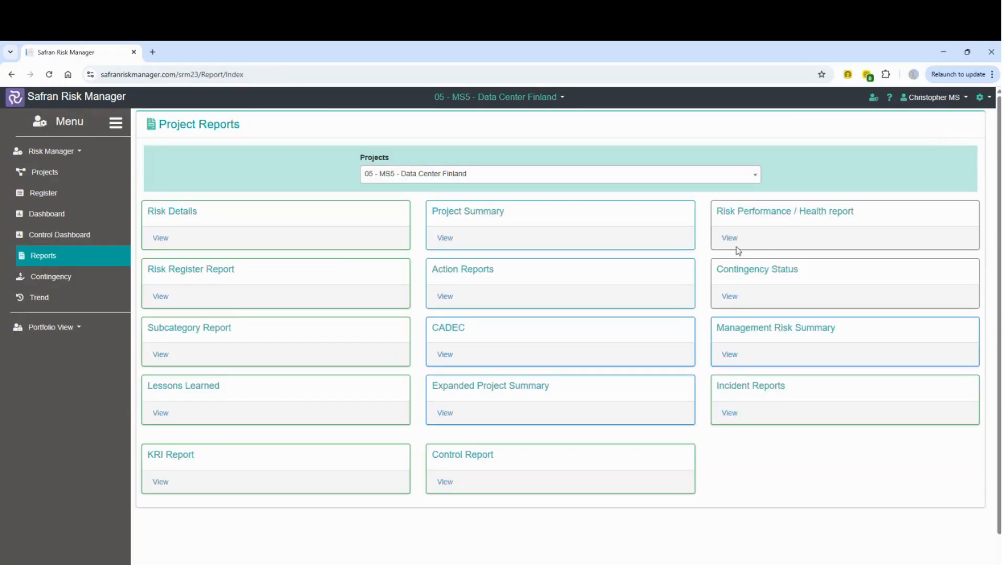
# - Open the Risk Performance / Health report and examine the lock data chart, Status Risks trends and Current Project Status
pyautogui.click(729, 238)
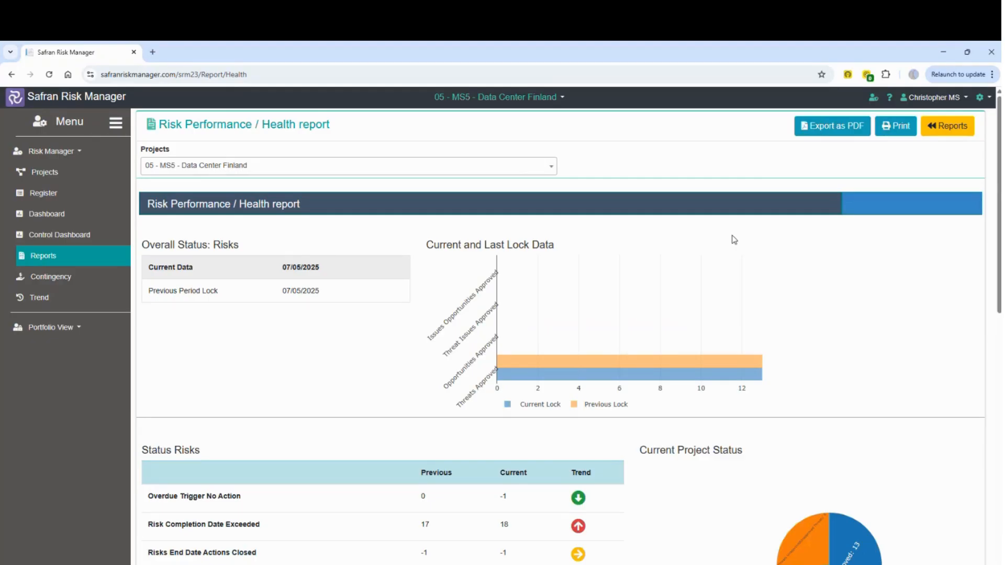
pyautogui.scroll(-1, 616, 273)
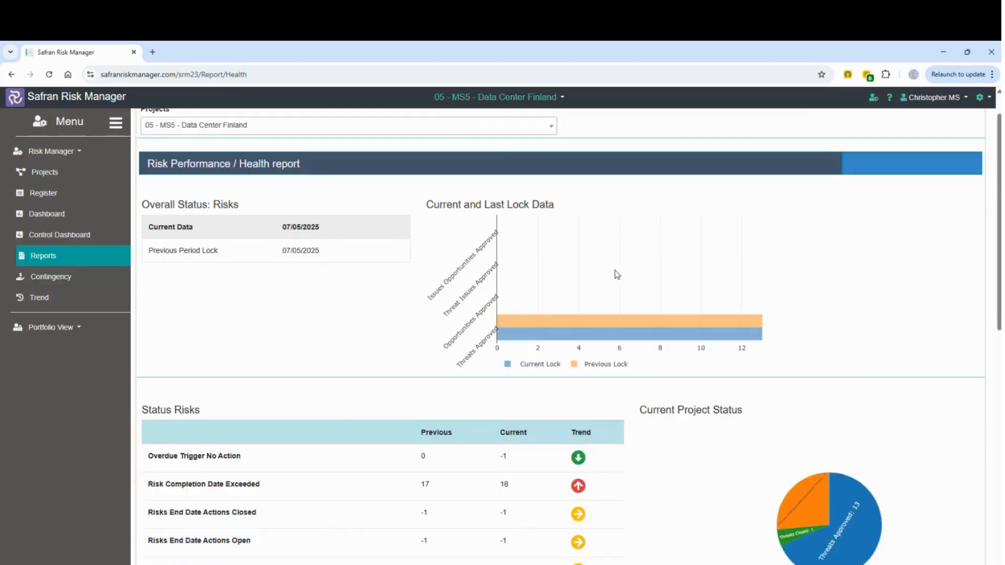
pyautogui.scroll(-3, 616, 273)
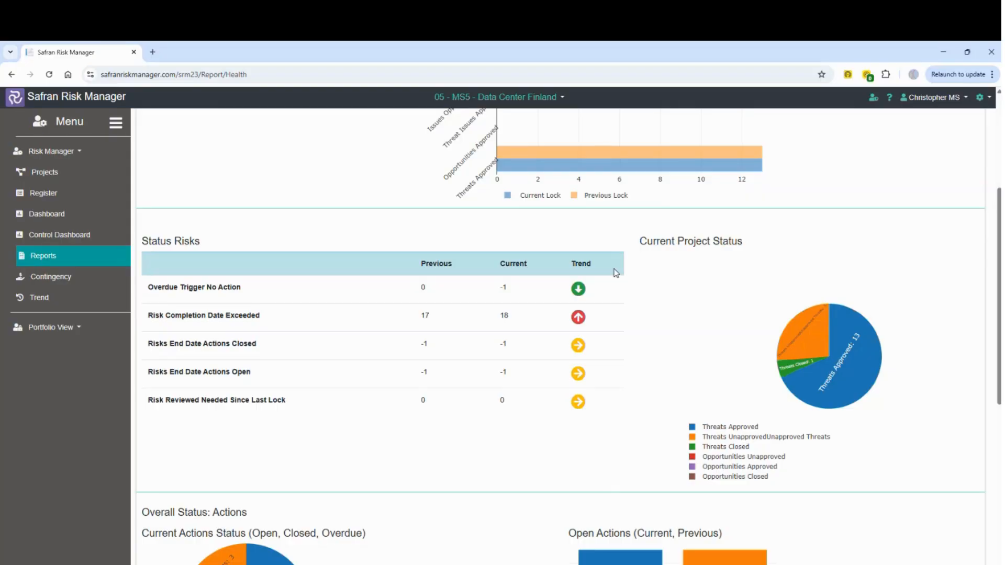
pyautogui.scroll(-1, 616, 273)
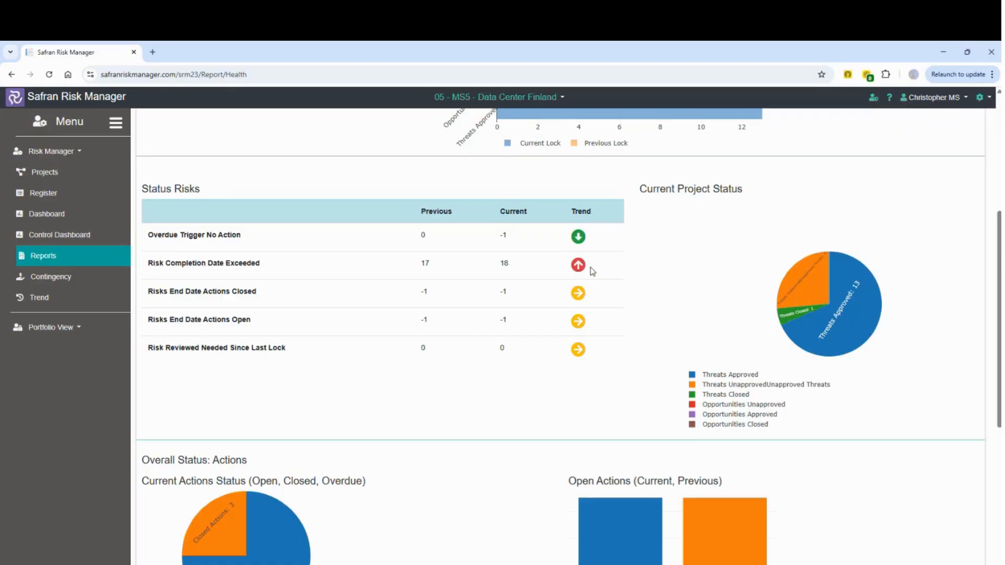
# - View the Notification option among the user account options without opening it, and return to the reports overview
pyautogui.click(930, 98)
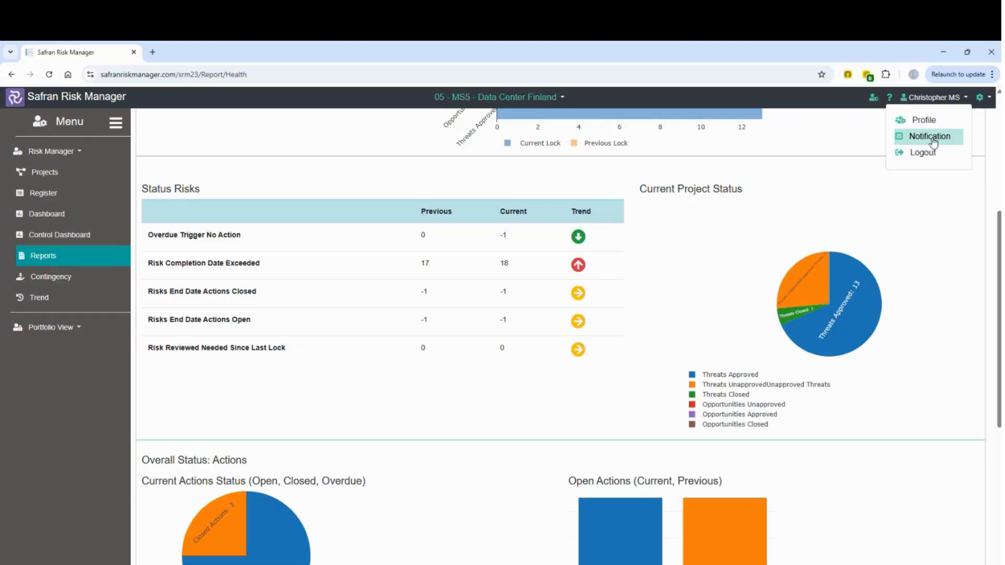
pyautogui.click(850, 176)
pyautogui.scroll(4, 885, 125)
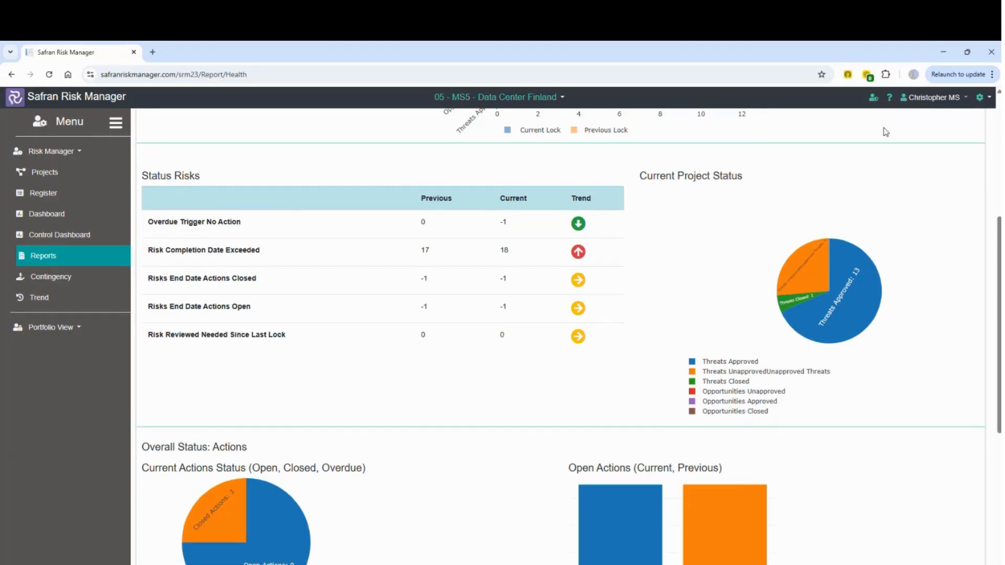
pyautogui.scroll(1, 886, 132)
pyautogui.click(947, 126)
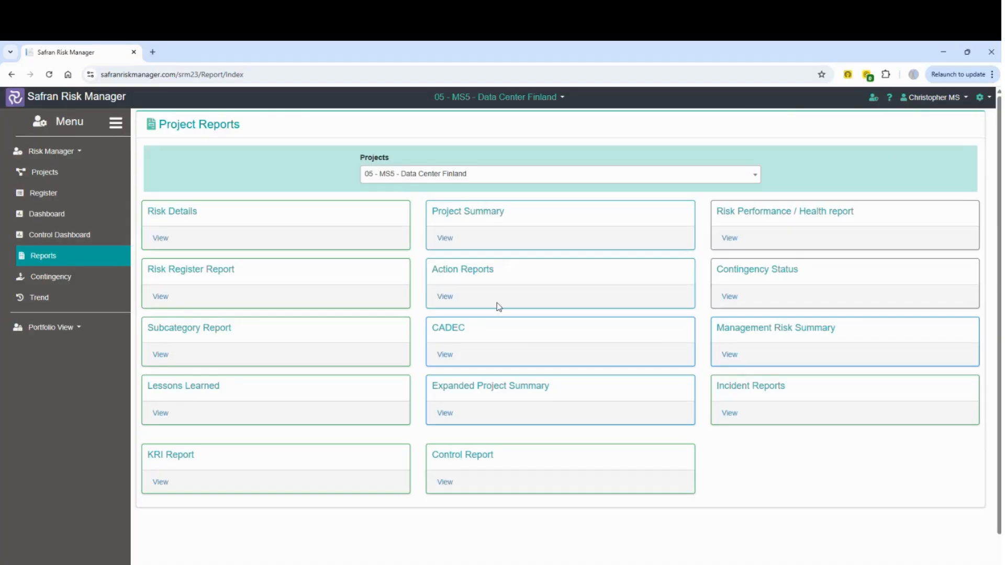
# - Generate the Risk Register Report data for 05 - MS5 - Data Center Finland without filters and export it as PDF
pyautogui.click(162, 297)
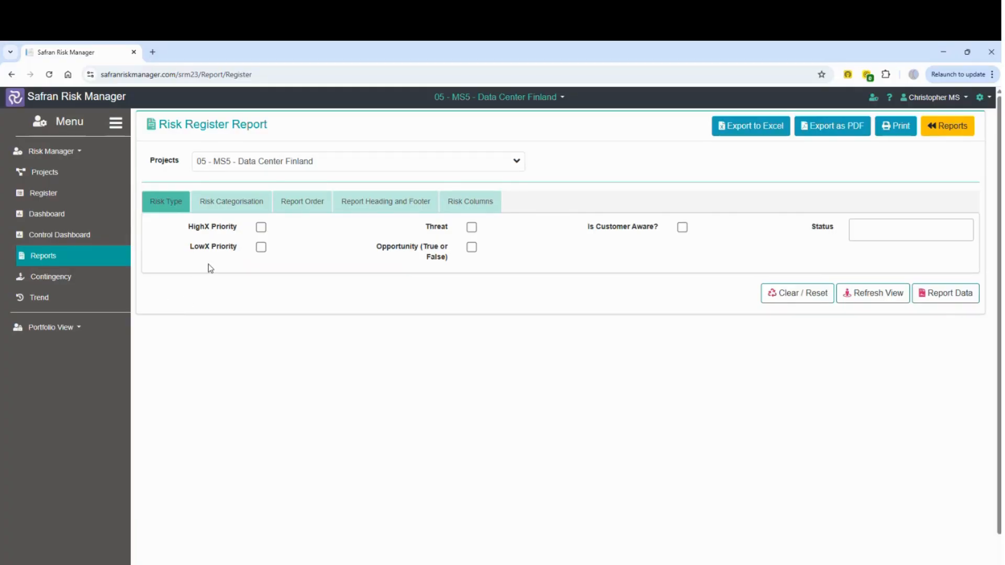
pyautogui.click(966, 291)
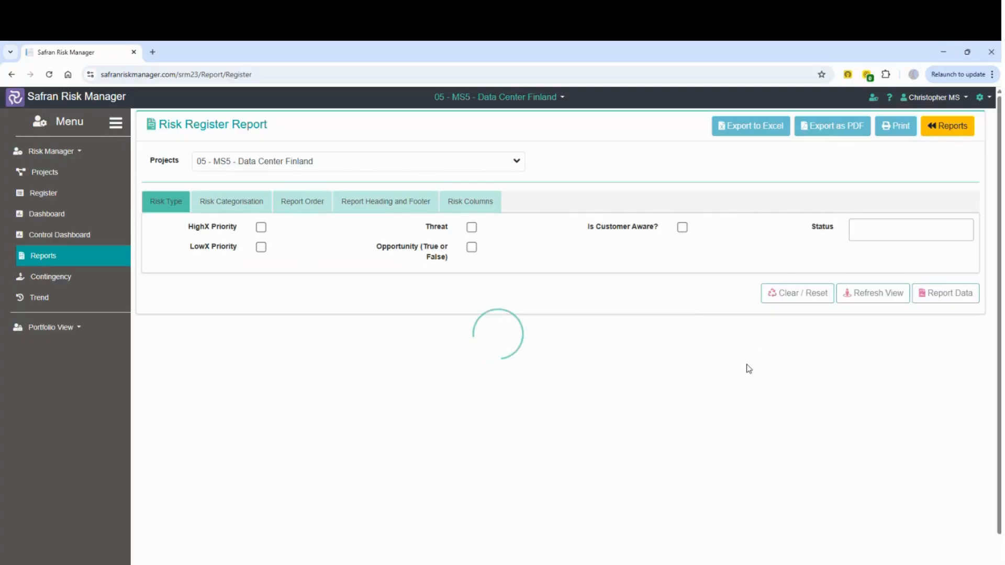
pyautogui.click(835, 131)
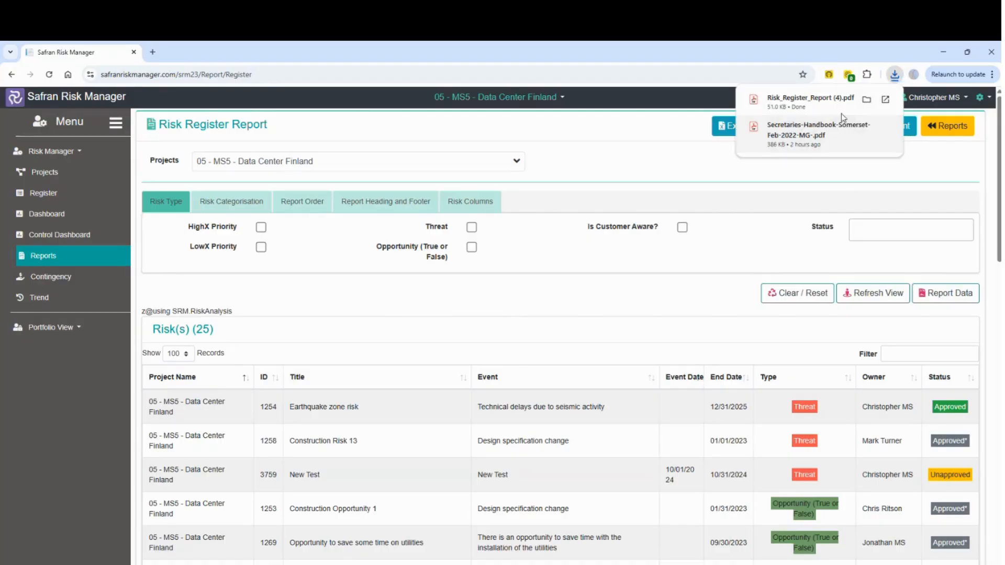
# - Open the exported Risk_Register_Report (4).pdf in the PDF viewer and look through its table of risks
pyautogui.click(838, 102)
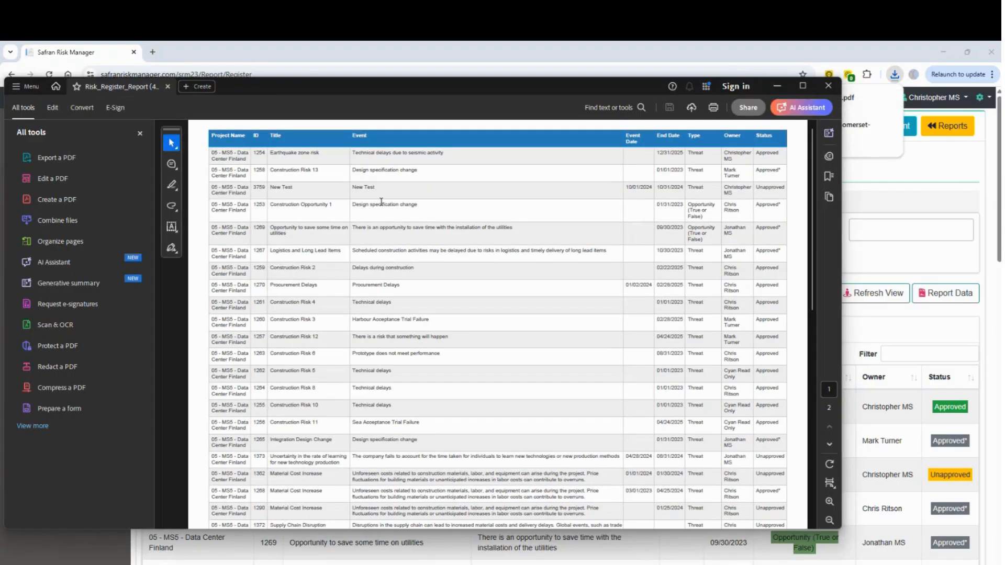
pyautogui.scroll(-2, 398, 261)
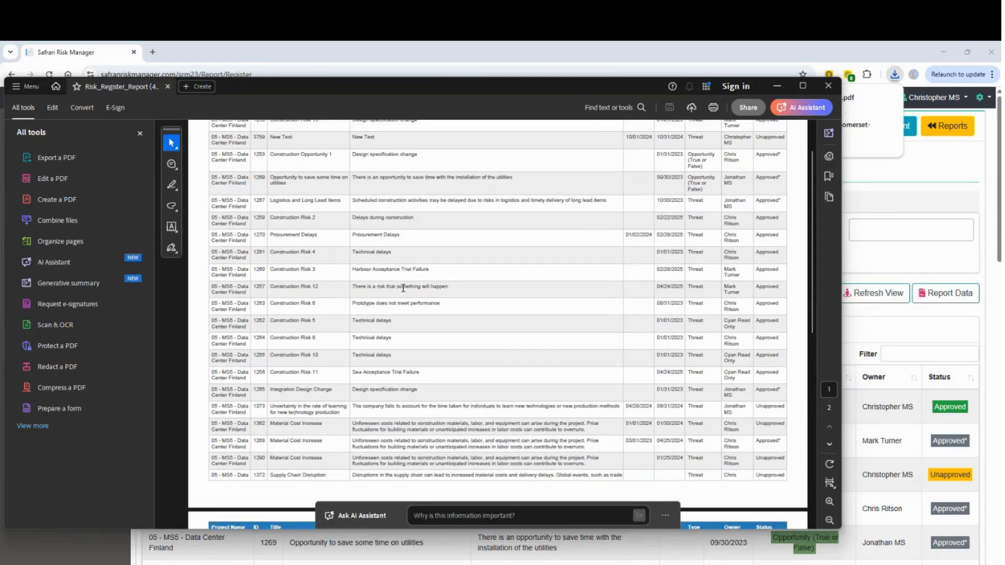
# - Look through the remaining risks in the exported PDF, close it, and return to the project reports overview
pyautogui.scroll(-6, 403, 287)
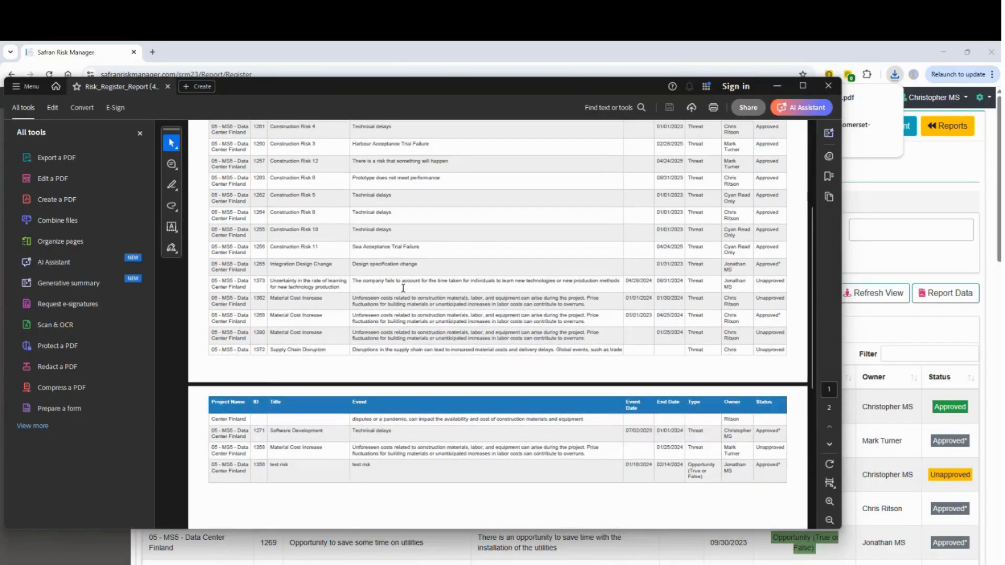
pyautogui.scroll(9, 403, 288)
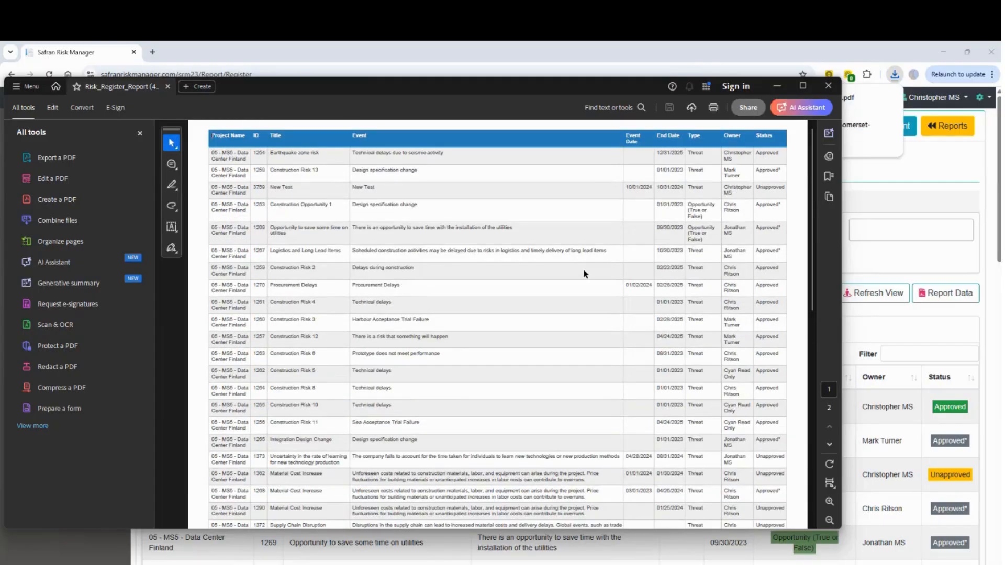
pyautogui.click(829, 86)
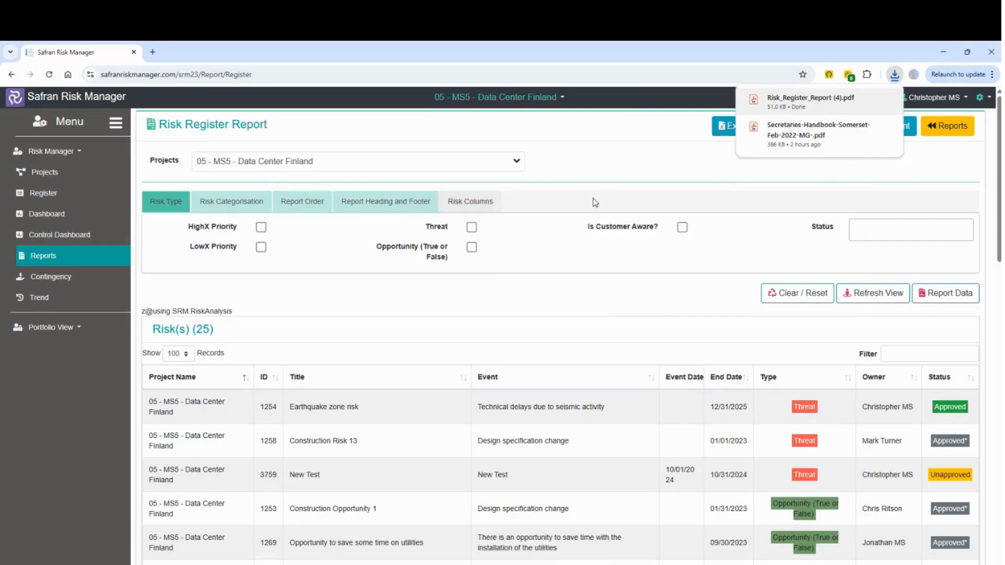
pyautogui.click(946, 125)
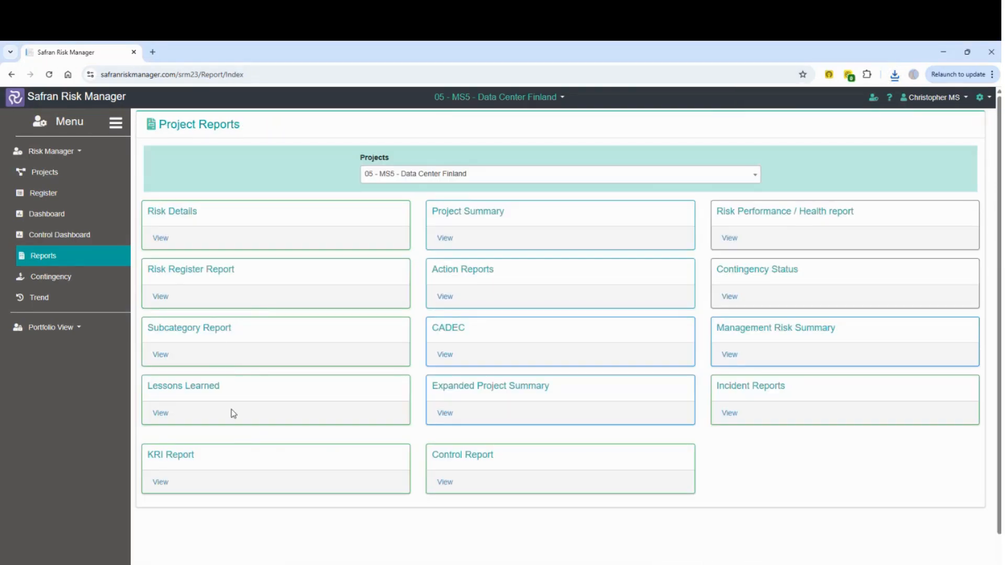
# - Generate the Lessons Learned Report data for Closed risks, examine the result, and return to the project dashboard
pyautogui.click(160, 413)
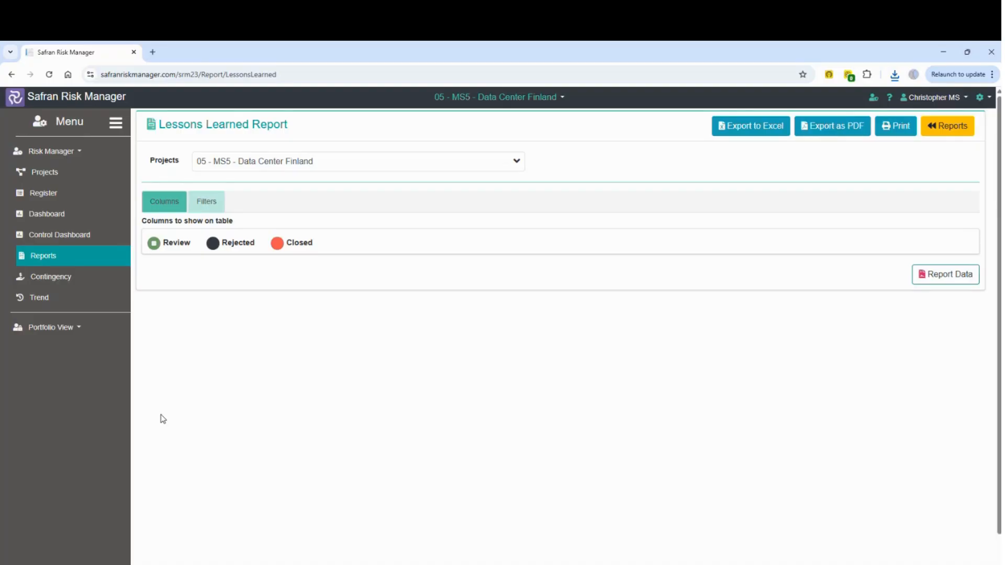
pyautogui.click(277, 246)
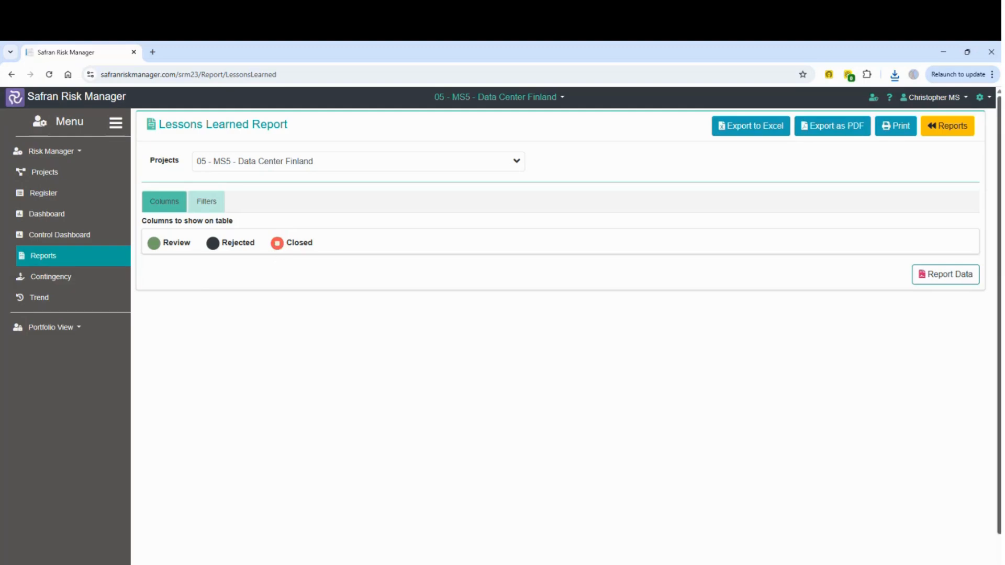
pyautogui.click(960, 277)
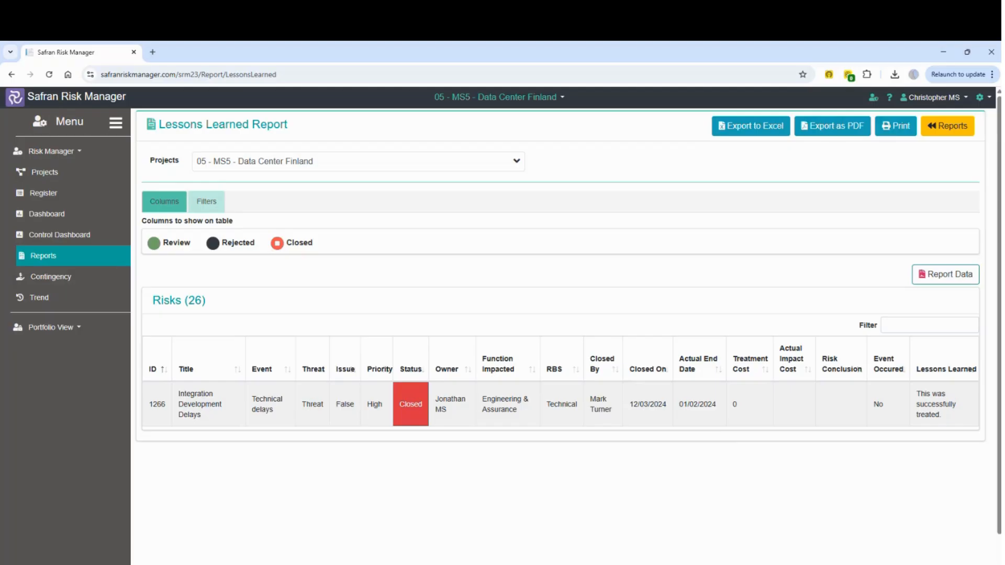
pyautogui.click(41, 215)
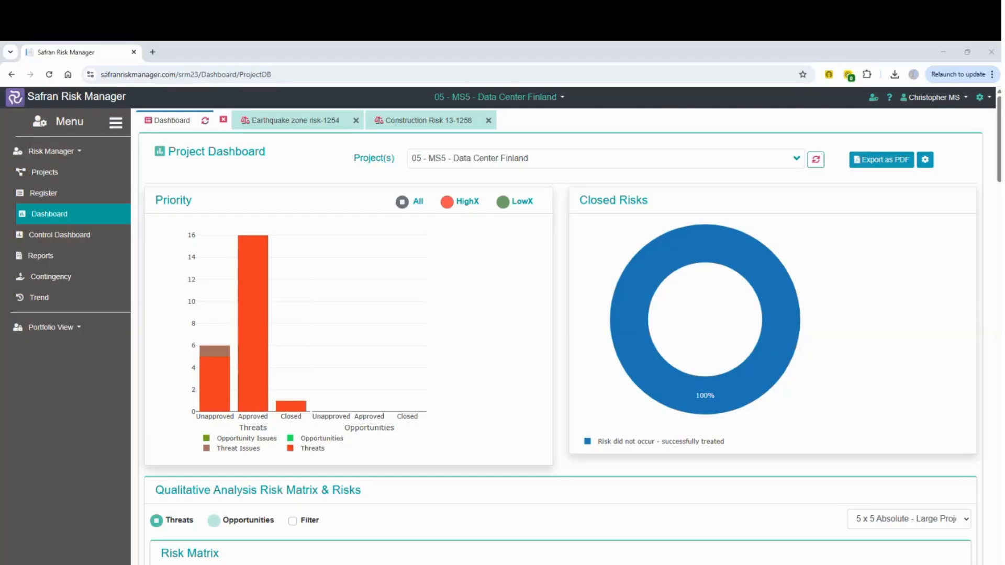
# - Switch to Safran Risk and examine the SRM Connection settings in the application options from the home page
pyautogui.hotkey('alt', 'Tab')
pyautogui.hotkey('alt', 'Tab')
pyautogui.moveTo(0, 137); pyautogui.dragTo(312, 43)
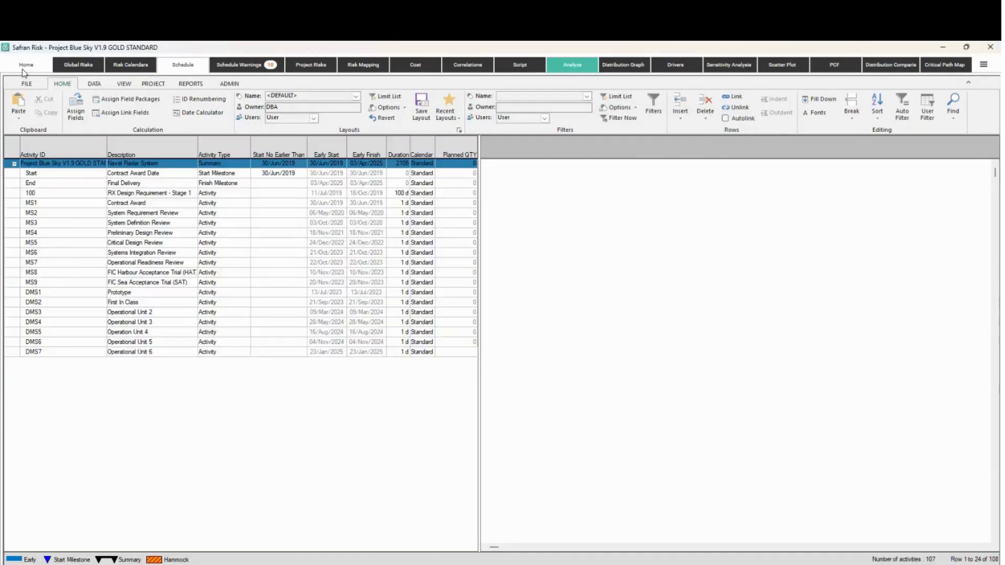
pyautogui.click(24, 71)
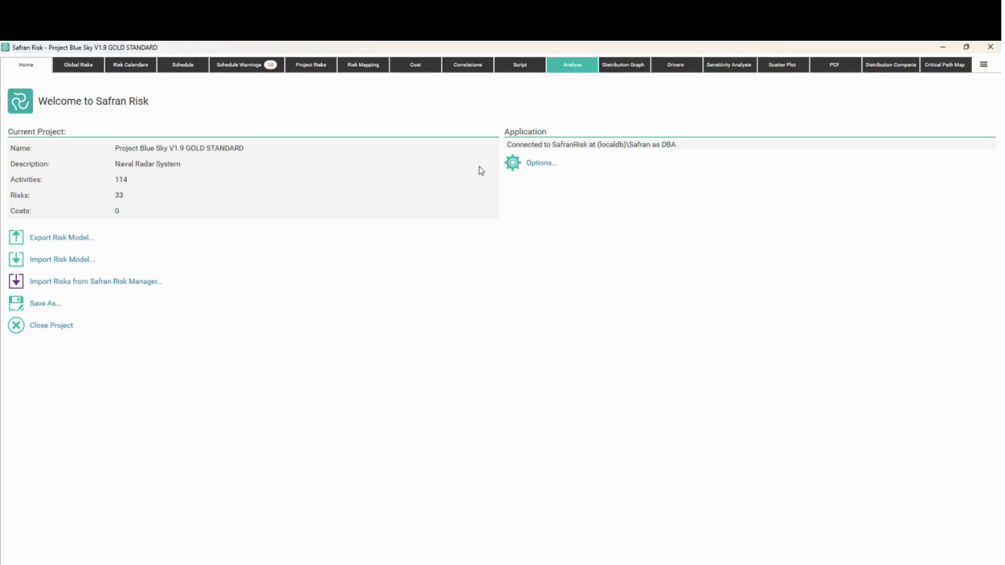
pyautogui.click(541, 164)
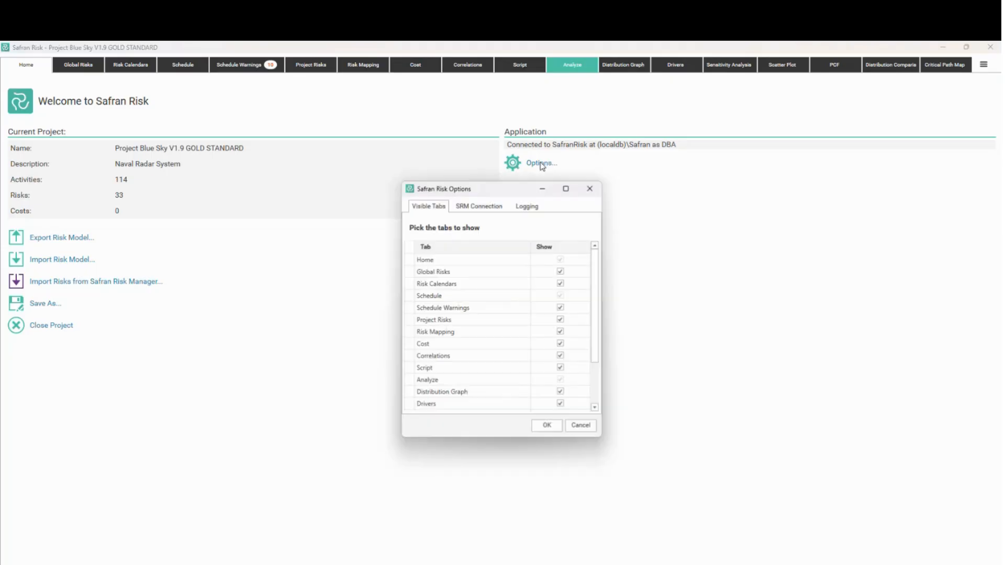
pyautogui.click(477, 207)
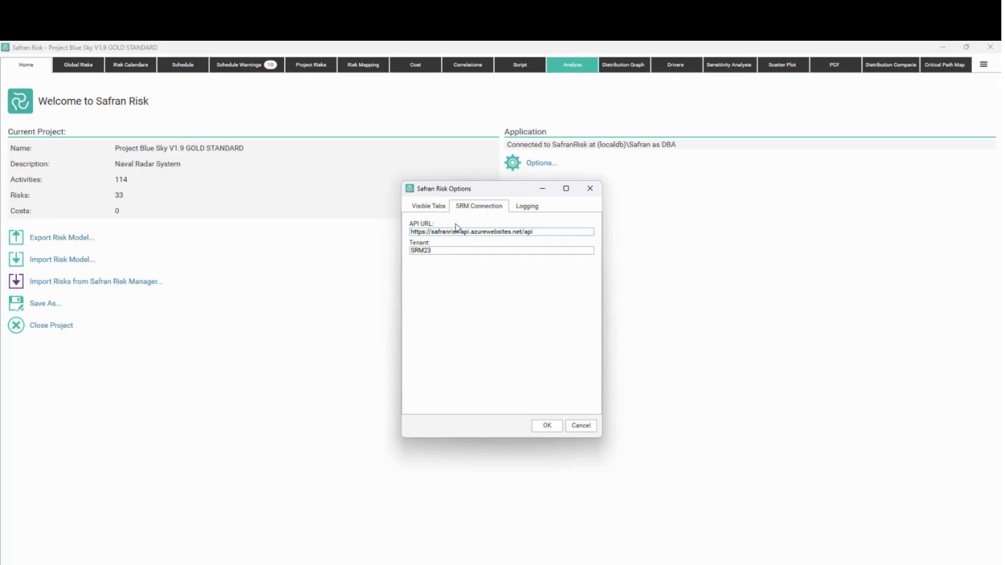
pyautogui.click(548, 427)
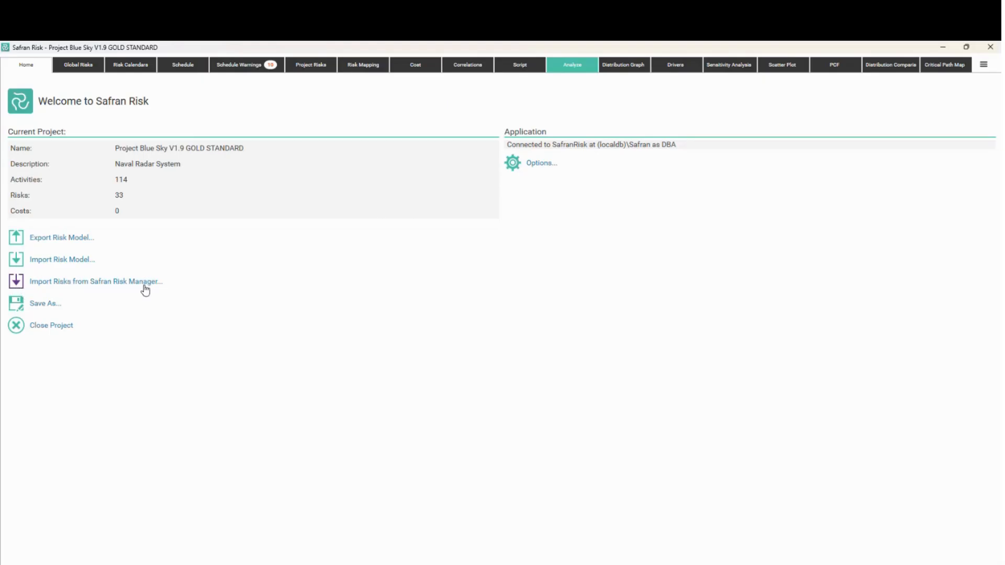
# - Start importing risks from Safran Risk Manager, disconnect the current session, and reconnect with the account's user name and password
pyautogui.click(61, 288)
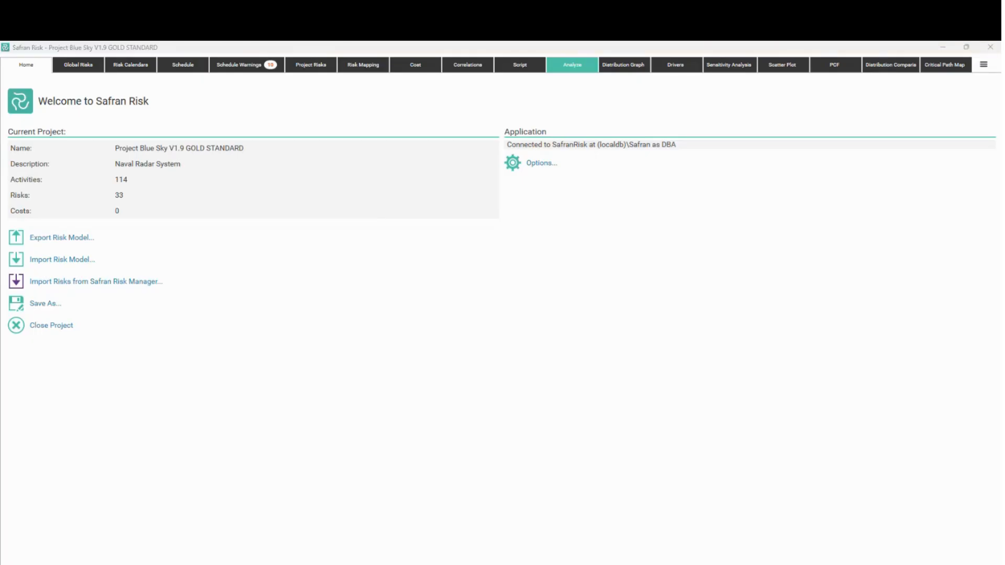
pyautogui.moveTo(276, 229); pyautogui.dragTo(375, 236)
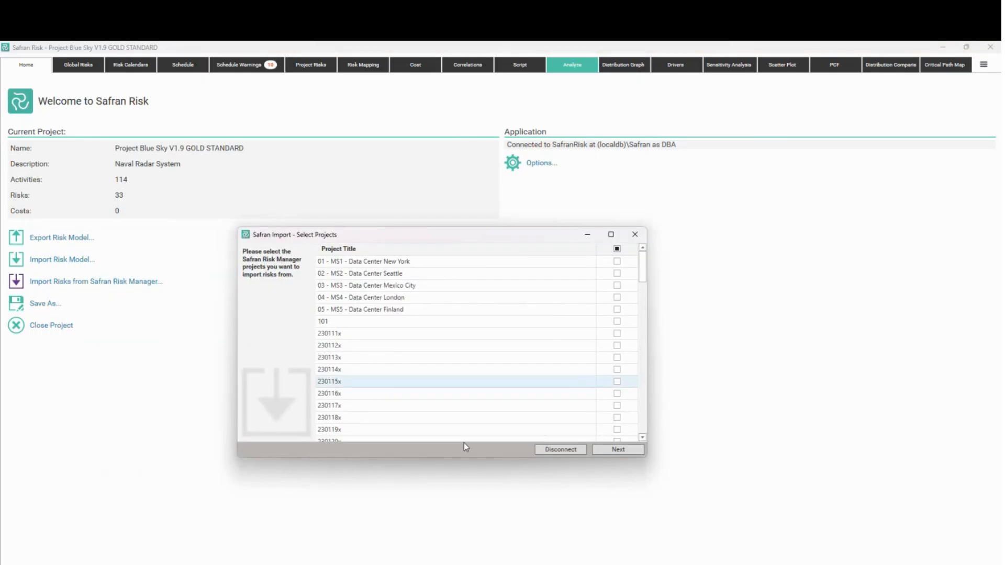
pyautogui.click(551, 451)
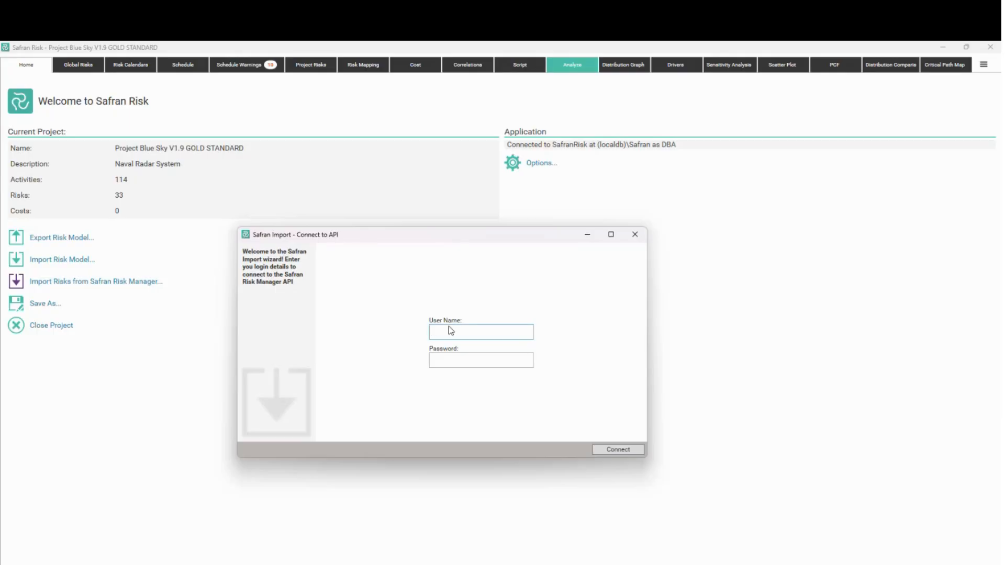
pyautogui.write('mark')
pyautogui.press('Tab')
pyautogui.write('••••••••••')
pyautogui.click(608, 453)
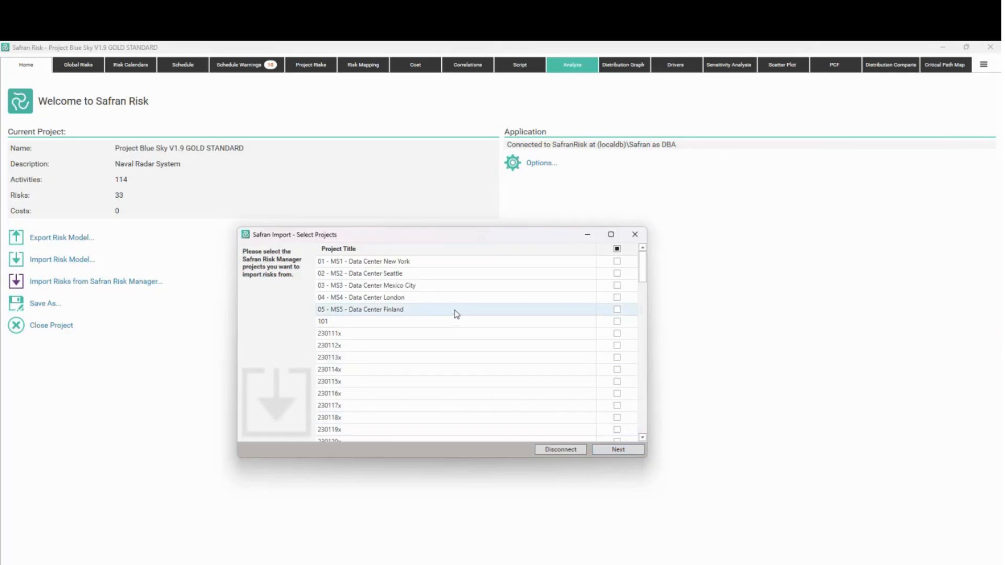
# - Include BS0: Blue Sky Programme Group alongside BS1: Blue Sky Phase One as import sources and proceed to risk selection
pyautogui.scroll(-8, 456, 314)
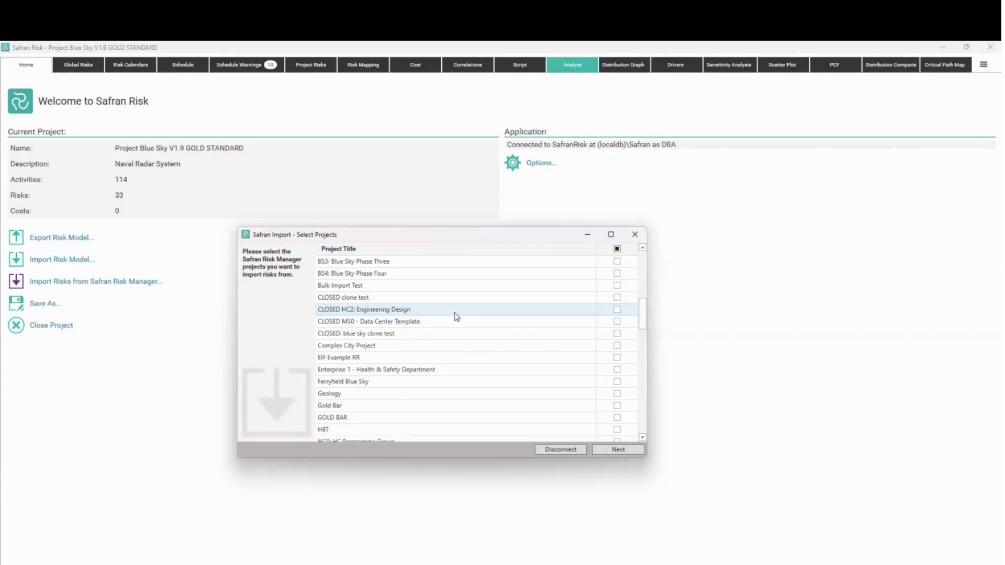
pyautogui.scroll(2, 464, 326)
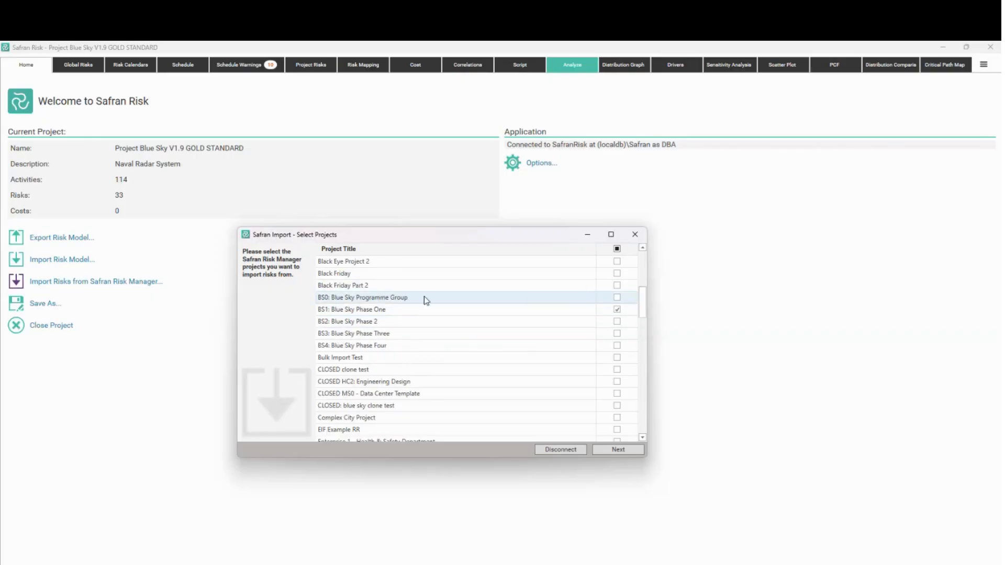
pyautogui.click(621, 300)
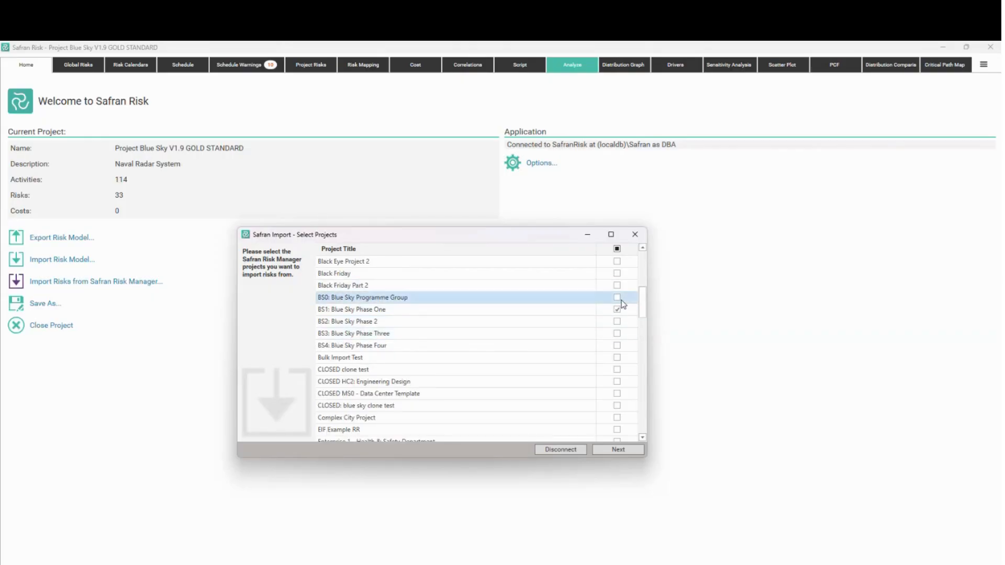
pyautogui.click(620, 299)
pyautogui.click(621, 448)
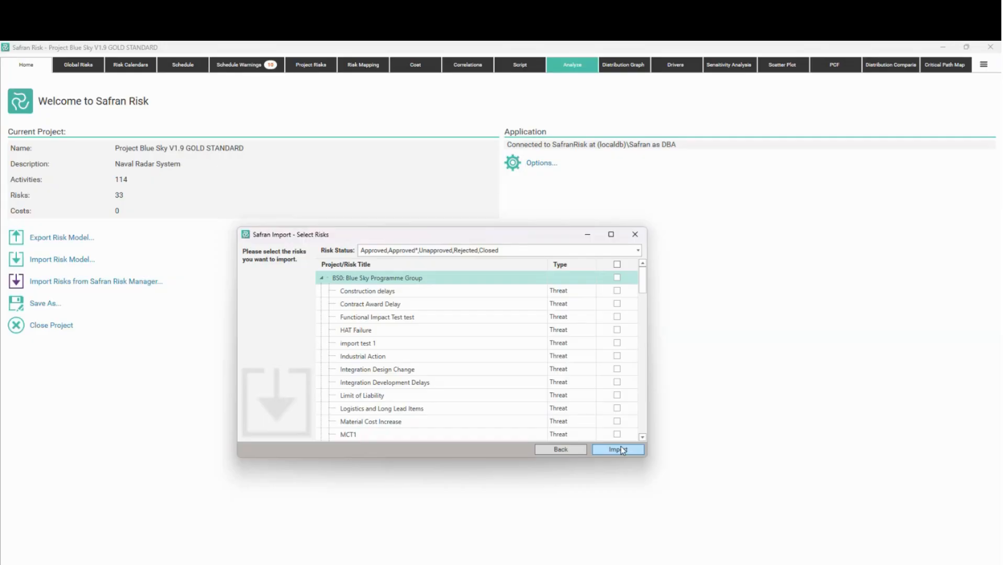
# - Collapse the risk lists of both Blue Sky projects, and expand the BS0: Blue Sky Programme Group list again
pyautogui.click(321, 277)
pyautogui.click(322, 291)
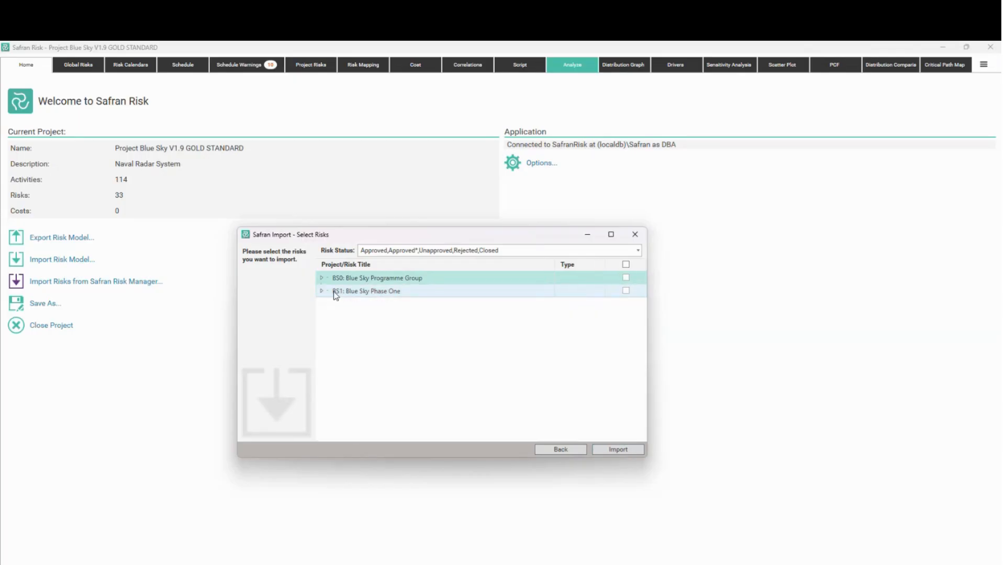
pyautogui.click(375, 289)
pyautogui.click(321, 291)
pyautogui.click(322, 278)
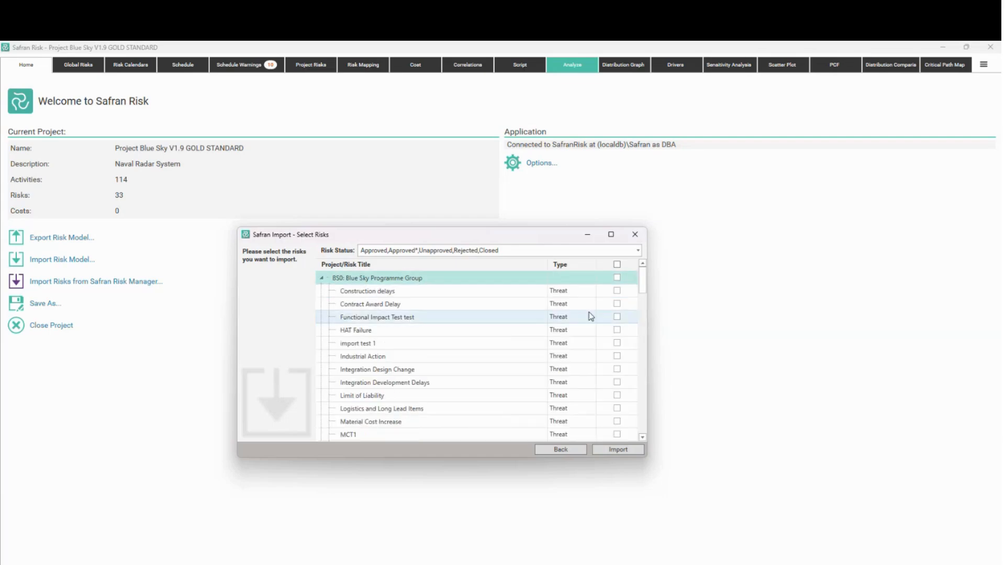
# - Select individual risks and then all risks for import, and close the import wizard without importing
pyautogui.click(616, 293)
pyautogui.click(618, 304)
pyautogui.click(617, 317)
pyautogui.click(617, 265)
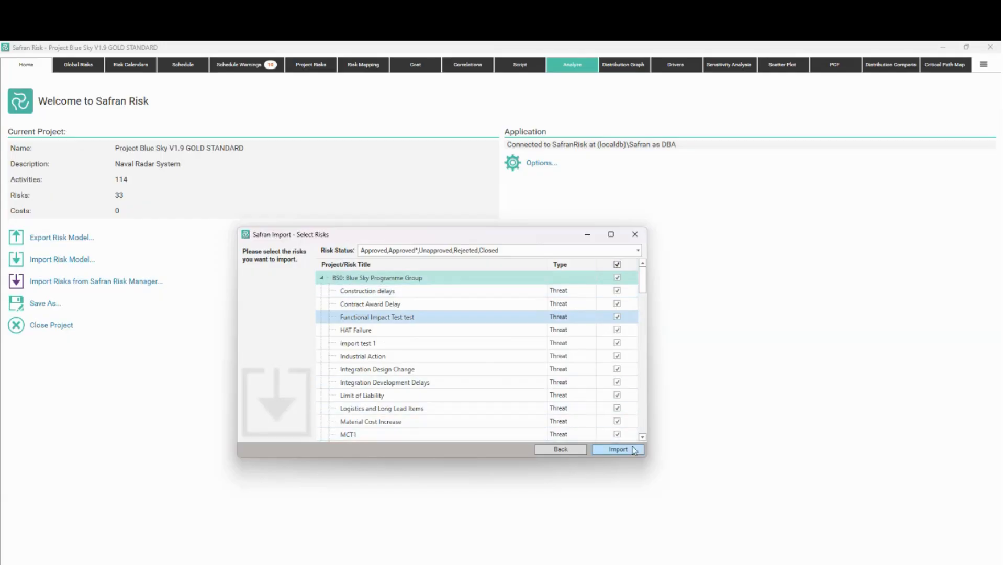
pyautogui.click(635, 234)
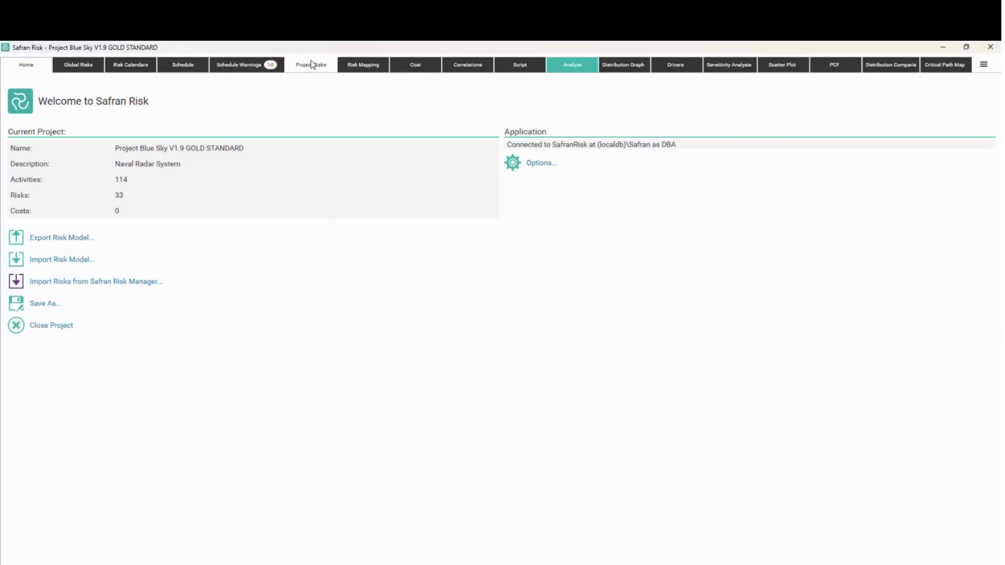
# - Open the project risks and examine the impacts, mappings and import notes of Common Risk 2 and Construction delays
pyautogui.click(312, 69)
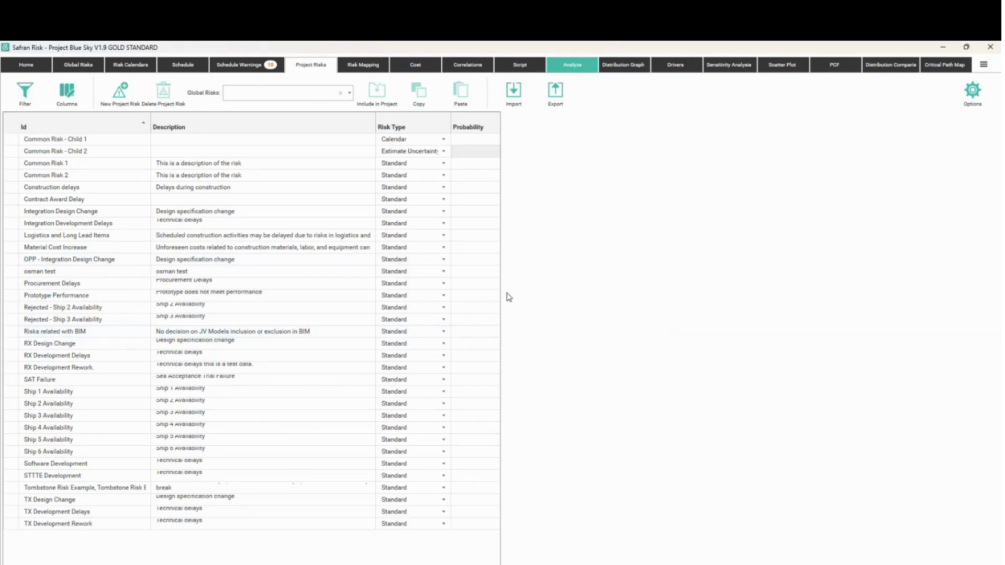
pyautogui.moveTo(500, 289); pyautogui.dragTo(560, 292)
pyautogui.click(257, 175)
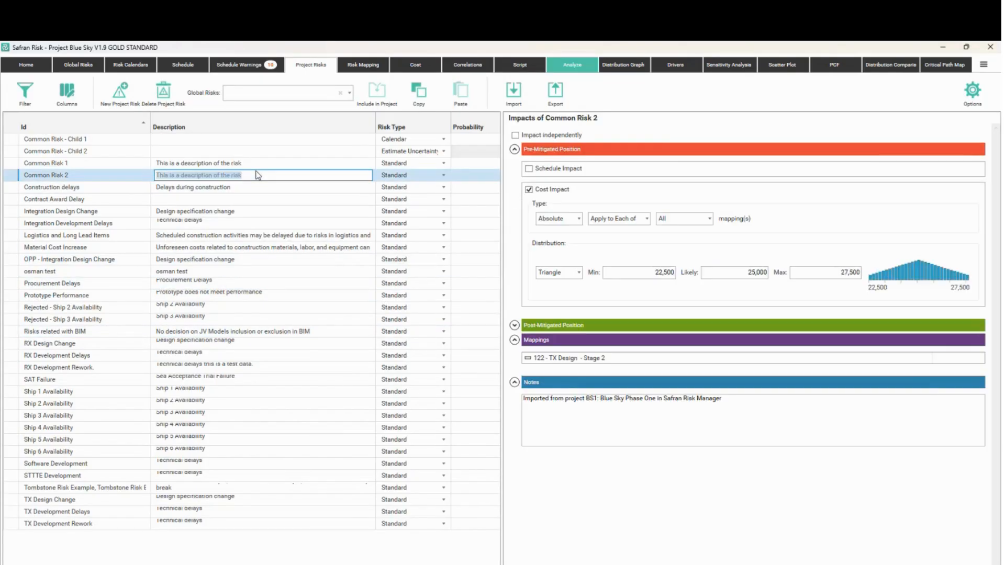
pyautogui.click(263, 192)
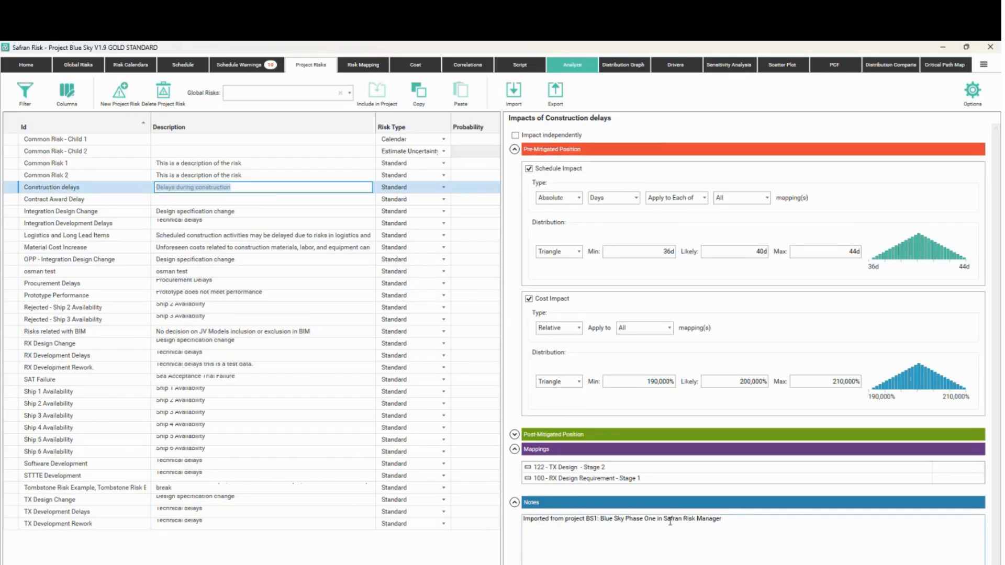
pyautogui.moveTo(735, 521); pyautogui.dragTo(527, 521)
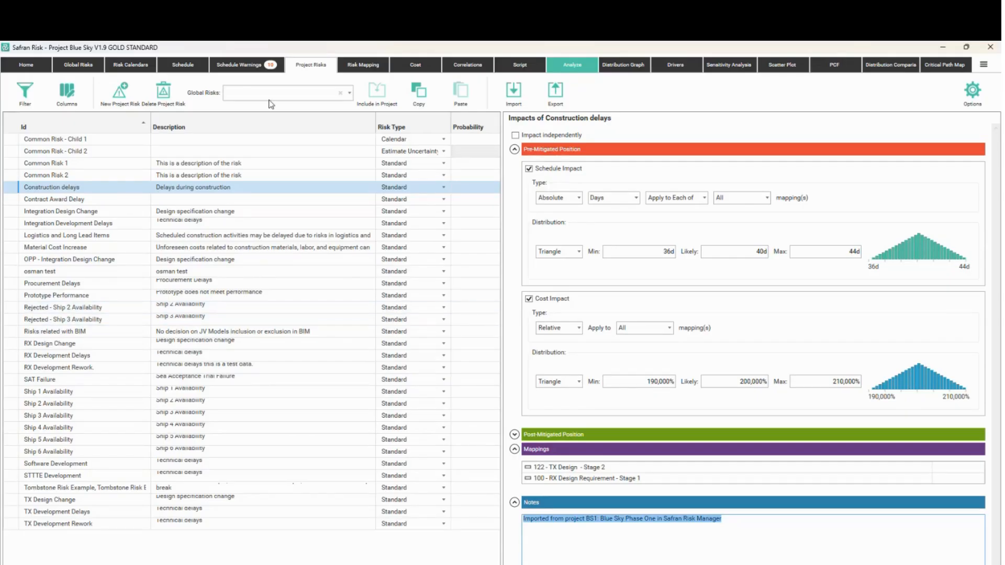
# - View the risk mapping matrix and the analysis options, and return to the Safran Risk Manager dashboard in the browser
pyautogui.click(359, 65)
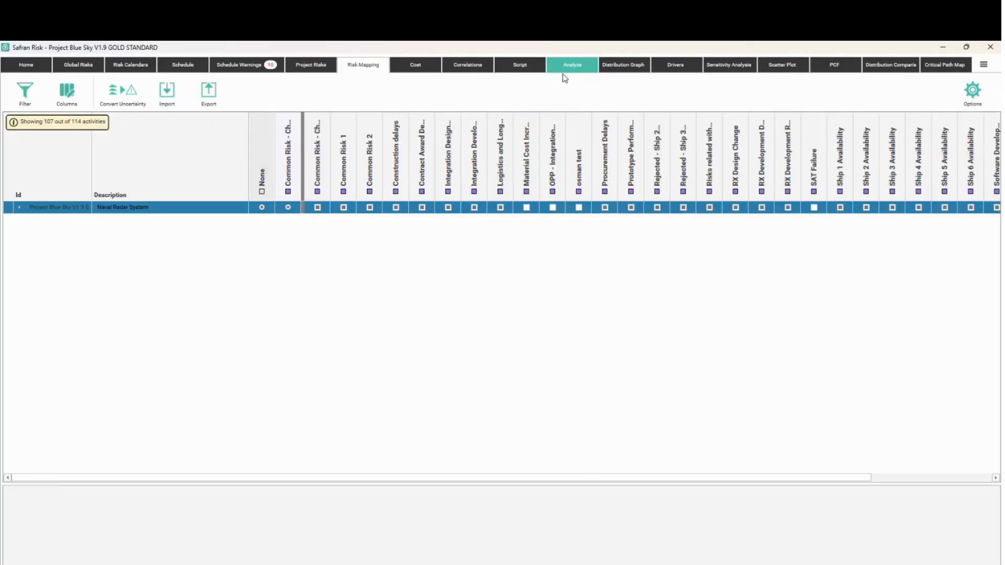
pyautogui.click(569, 73)
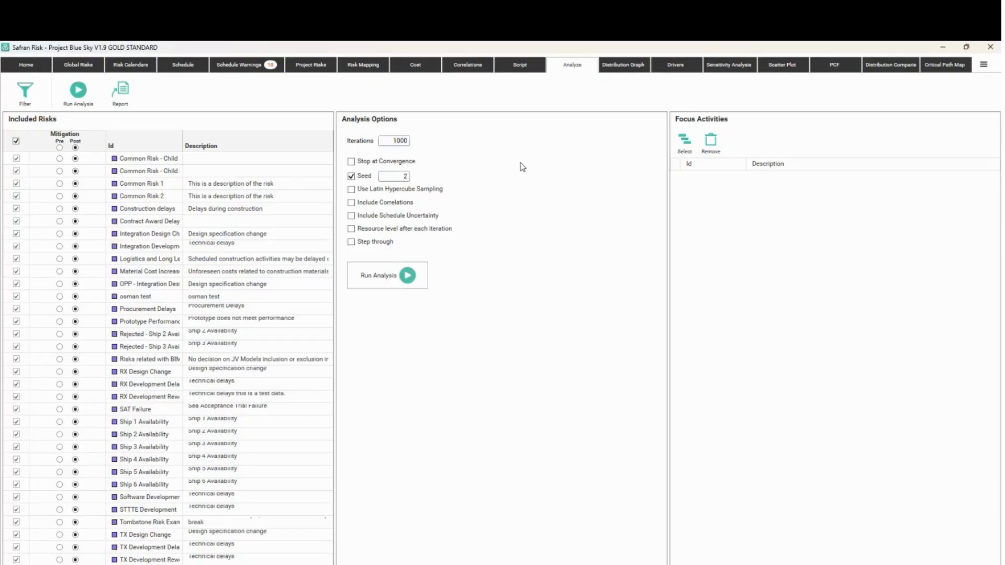
pyautogui.click(31, 65)
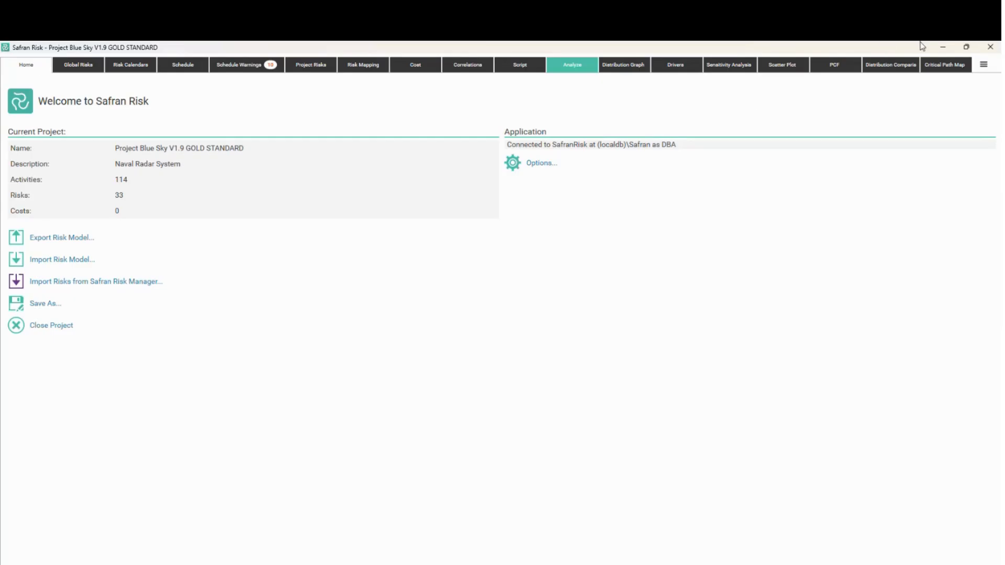
pyautogui.click(940, 50)
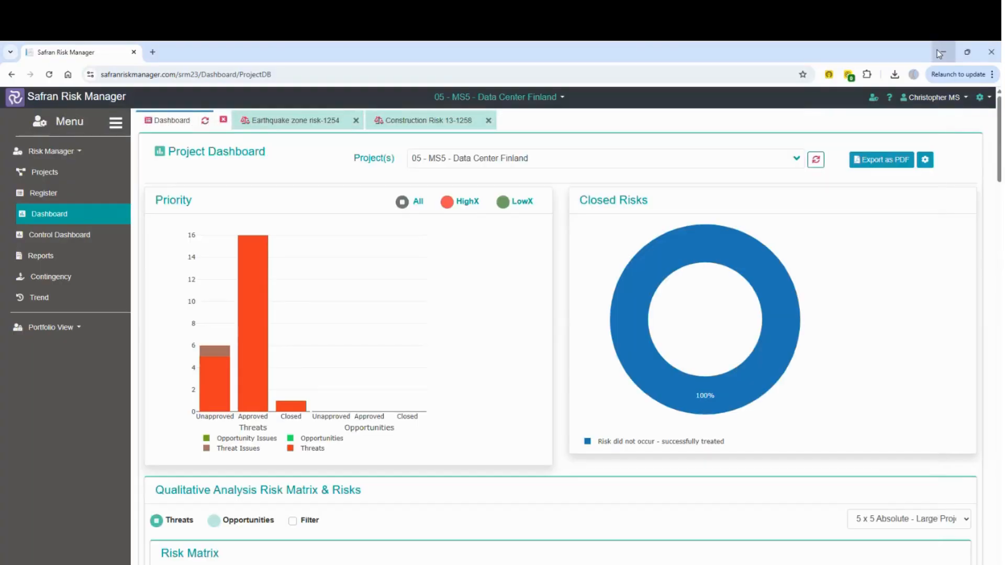